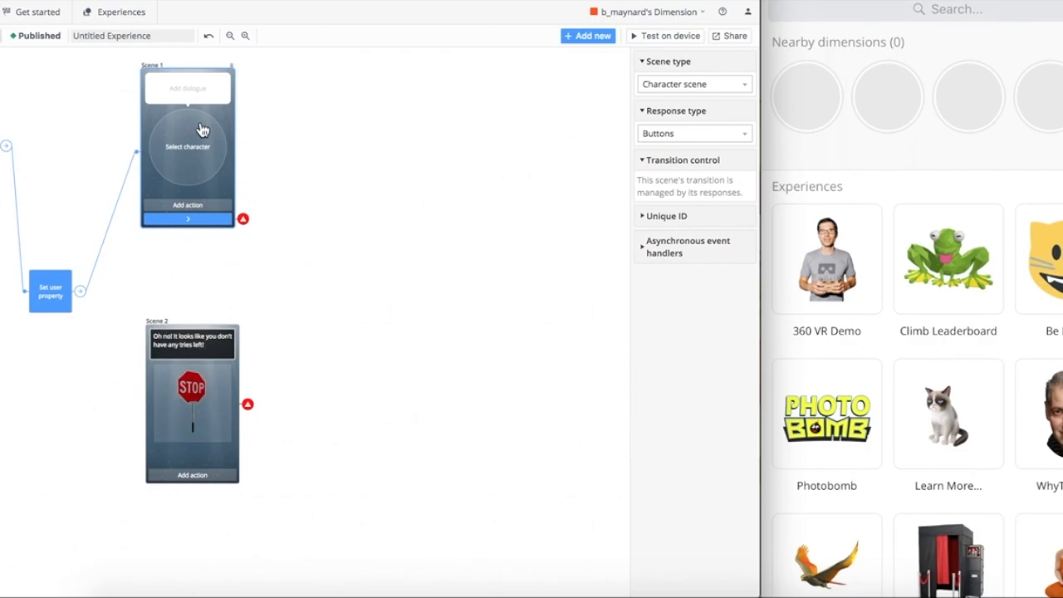
- Set the character of Scene 1 to Nikola Tesla from the full character library
click(192, 88)
click(190, 182)
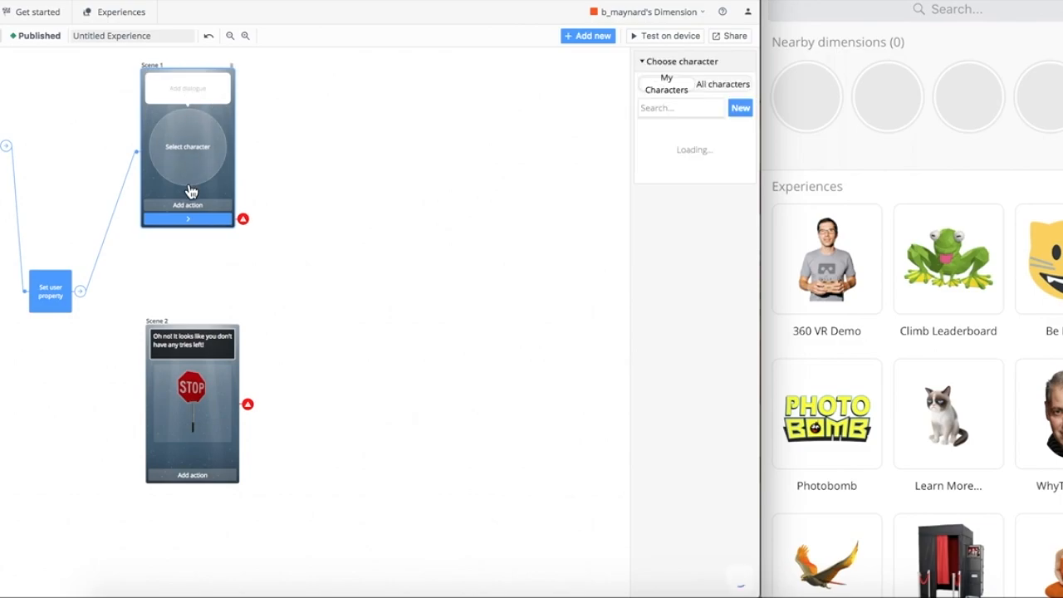
click(724, 84)
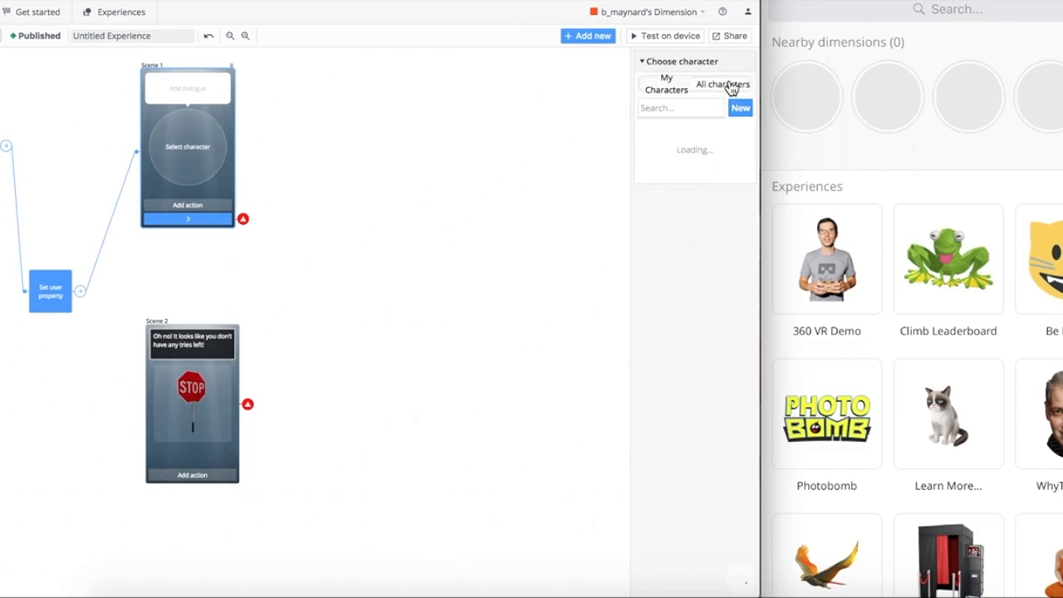
click(719, 270)
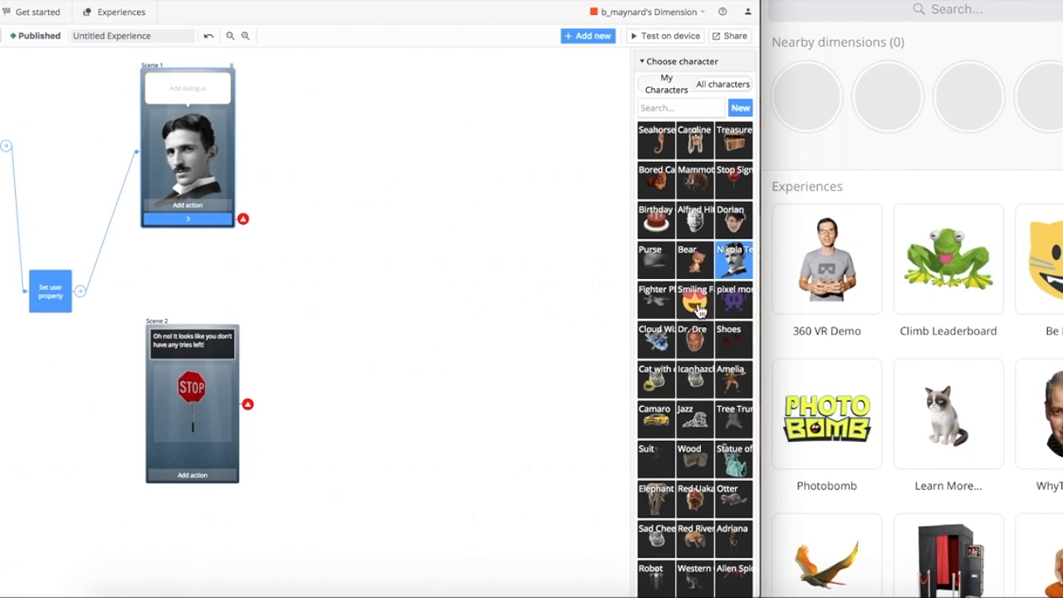
scroll(706, 368, down, 3)
scroll(707, 368, down, 3)
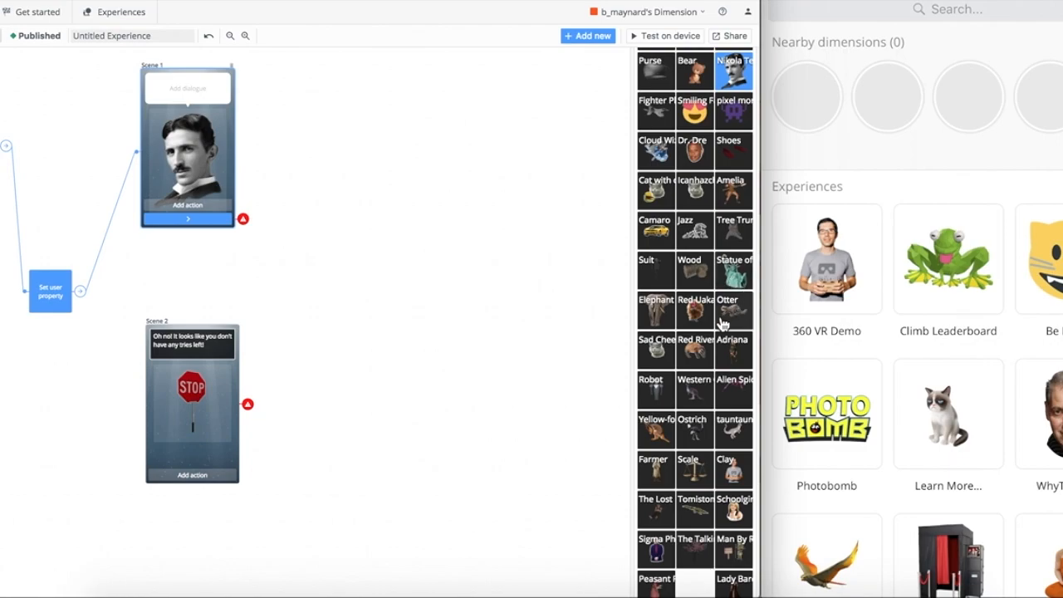
scroll(721, 334, up, 1)
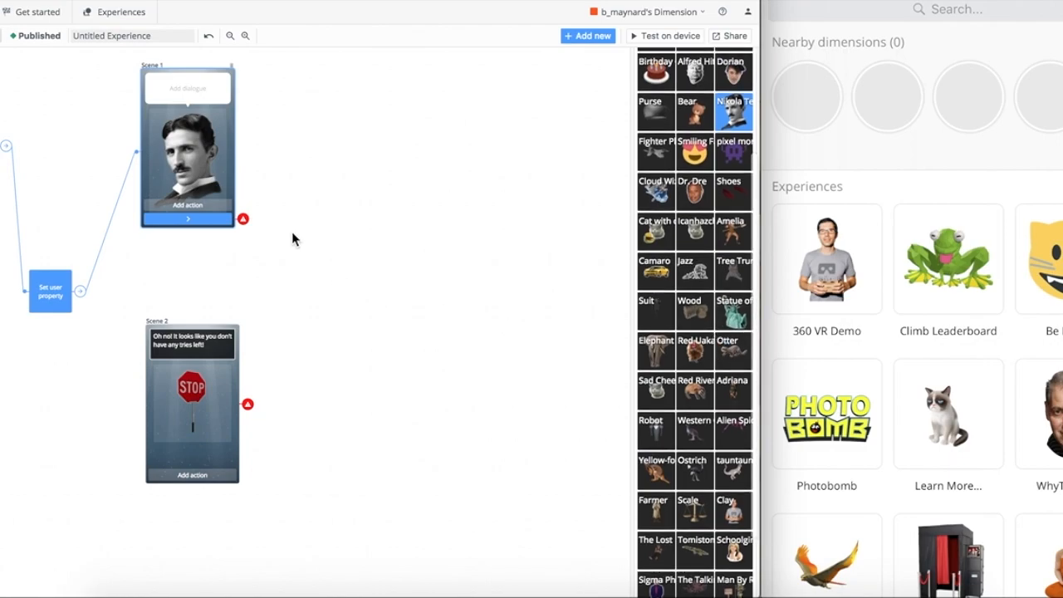
- Write the Scene 1 dialogue as "What is the 4th planet from the sun?"
click(184, 82)
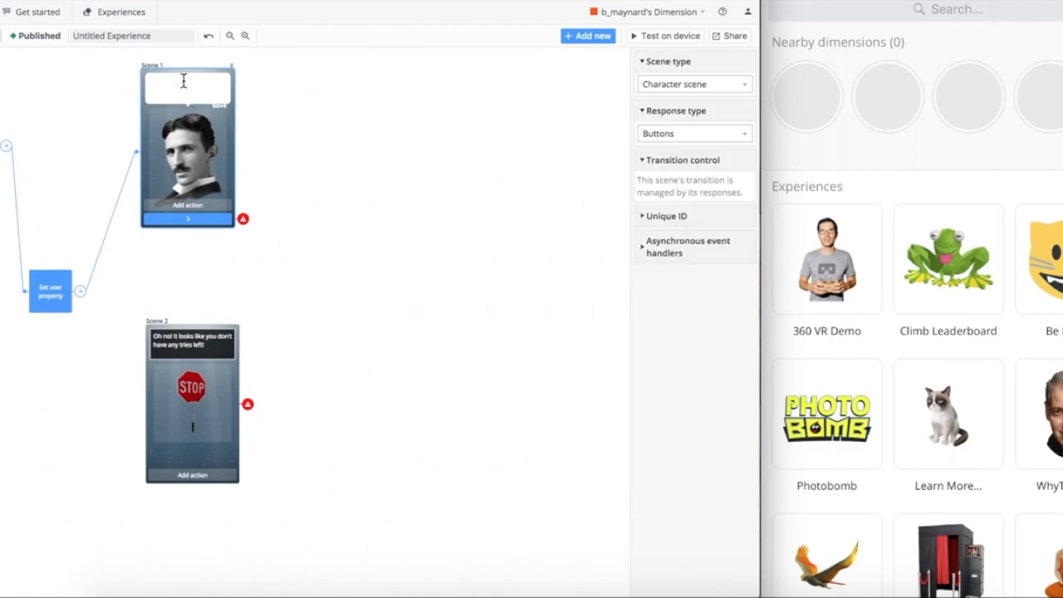
text(W)
click(199, 220)
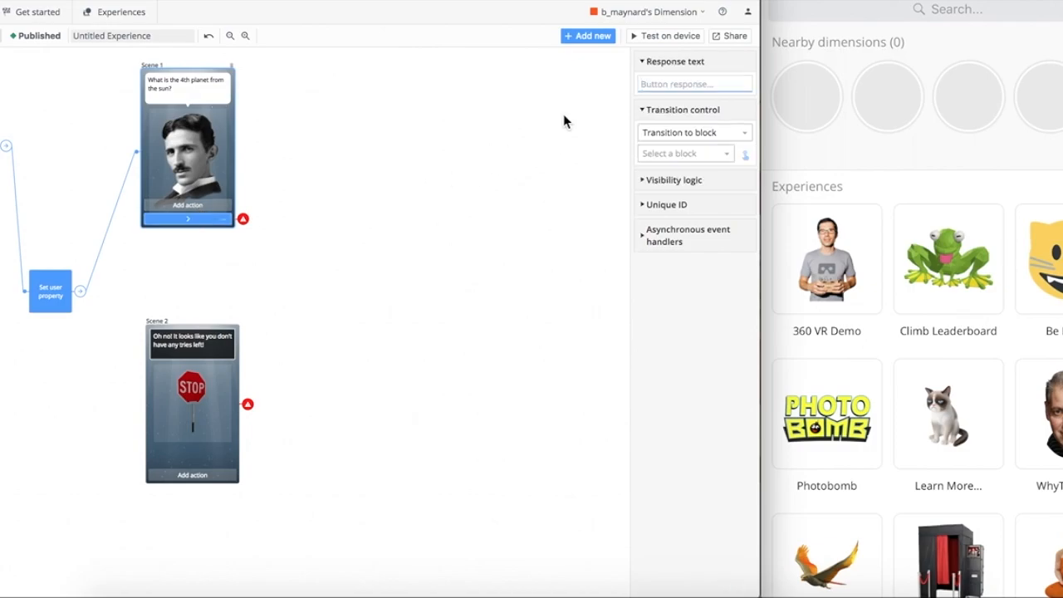
click(715, 135)
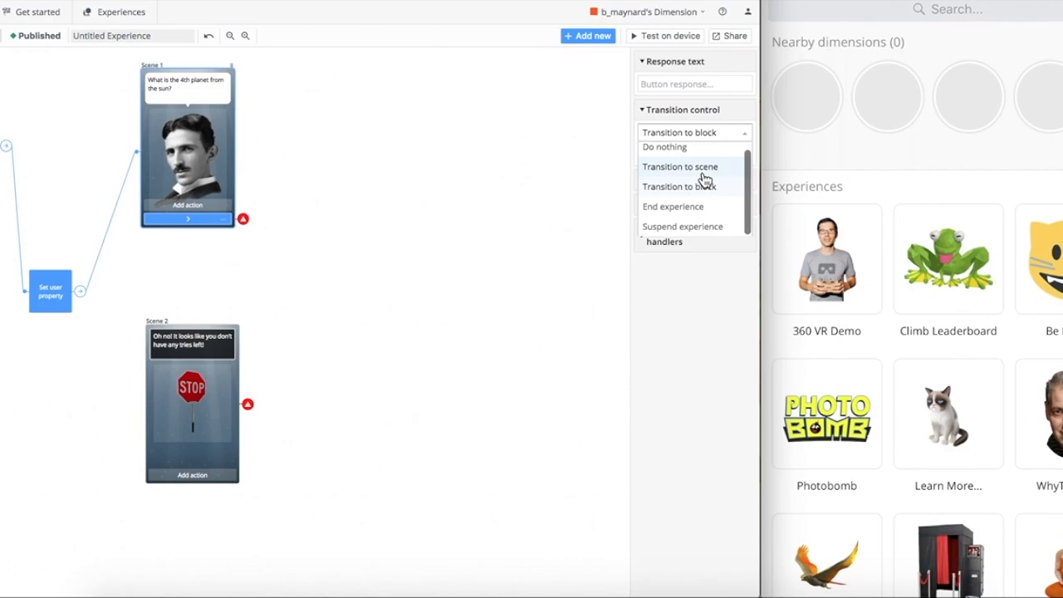
click(701, 168)
click(685, 154)
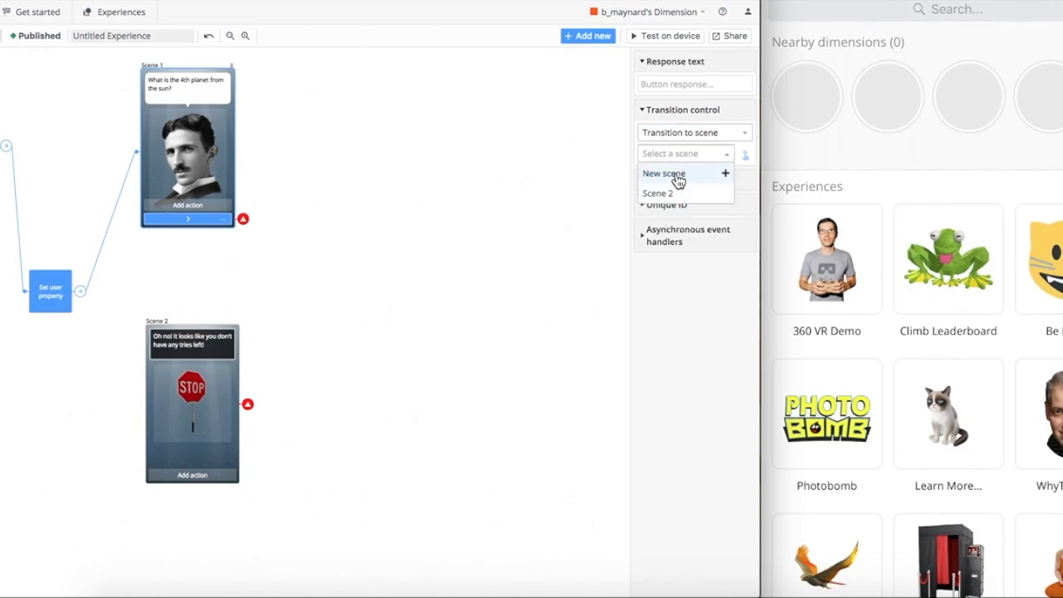
click(677, 176)
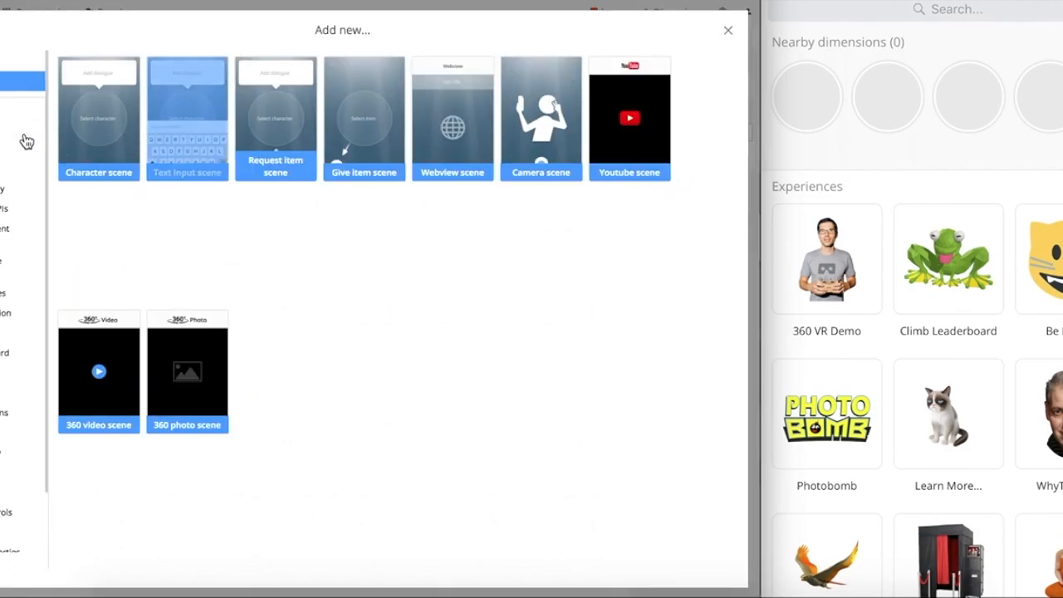
click(200, 145)
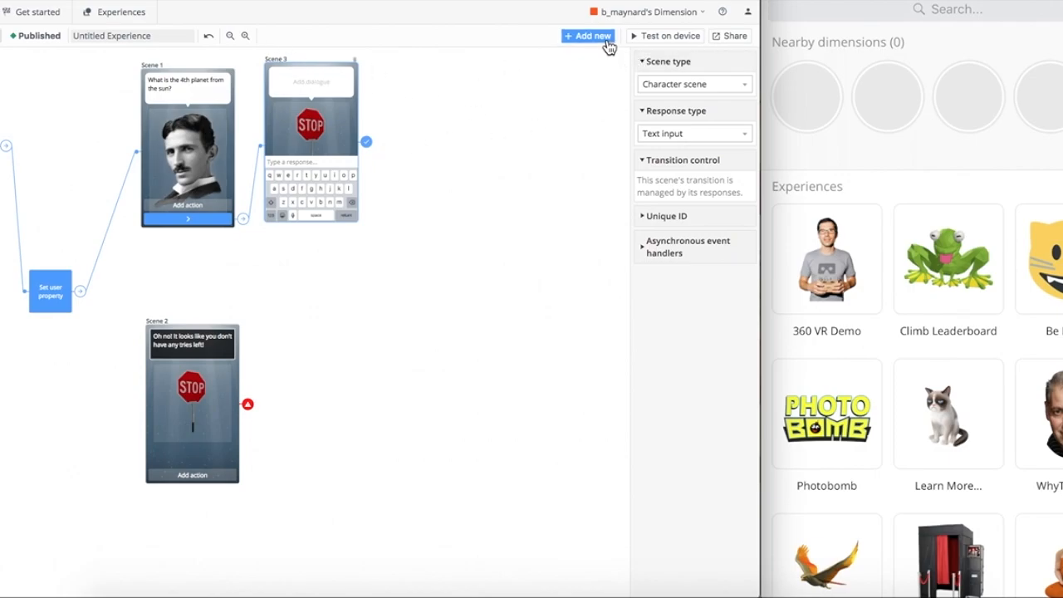
click(353, 62)
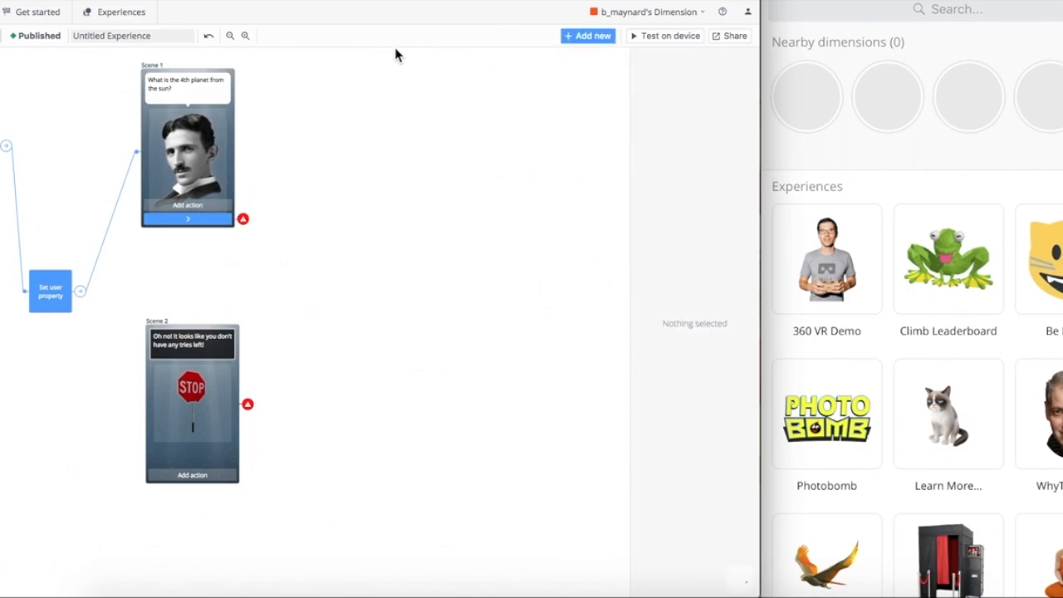
- Add a new text input scene to the experience and set its character to Nikola Tesla
click(574, 36)
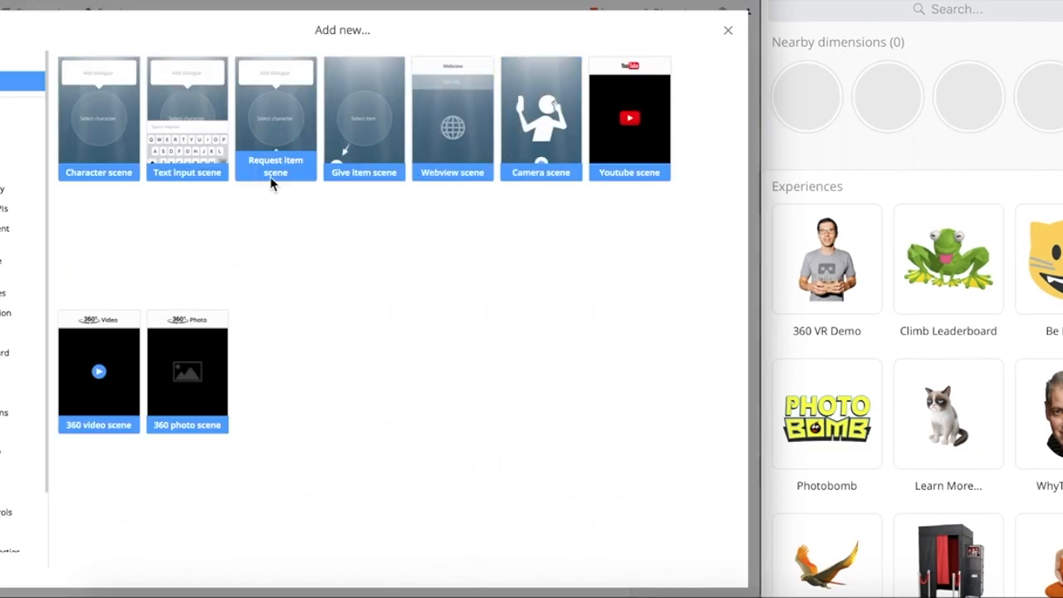
click(199, 135)
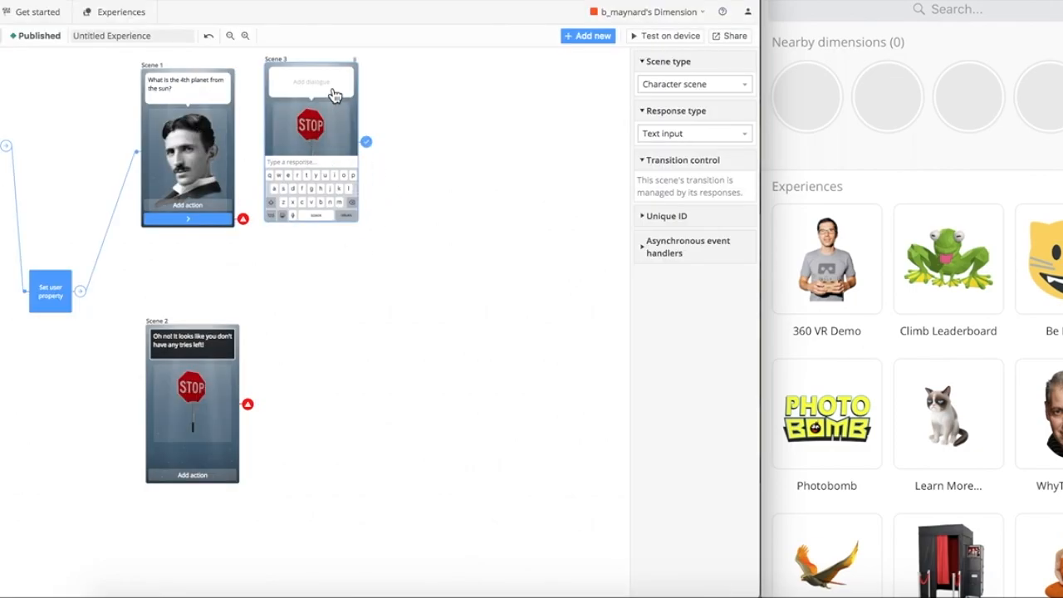
click(311, 124)
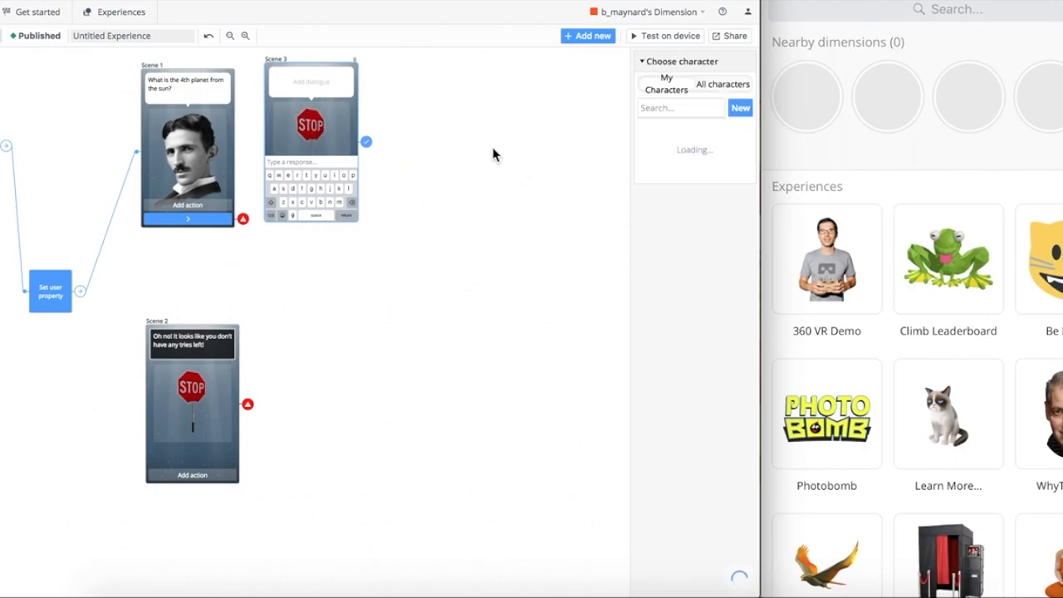
click(734, 87)
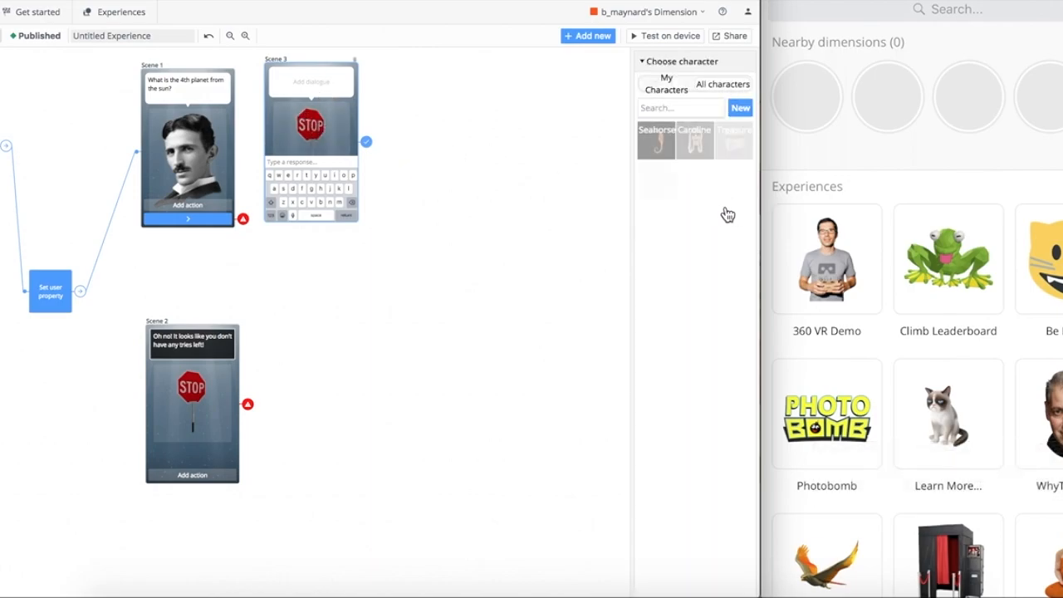
click(735, 267)
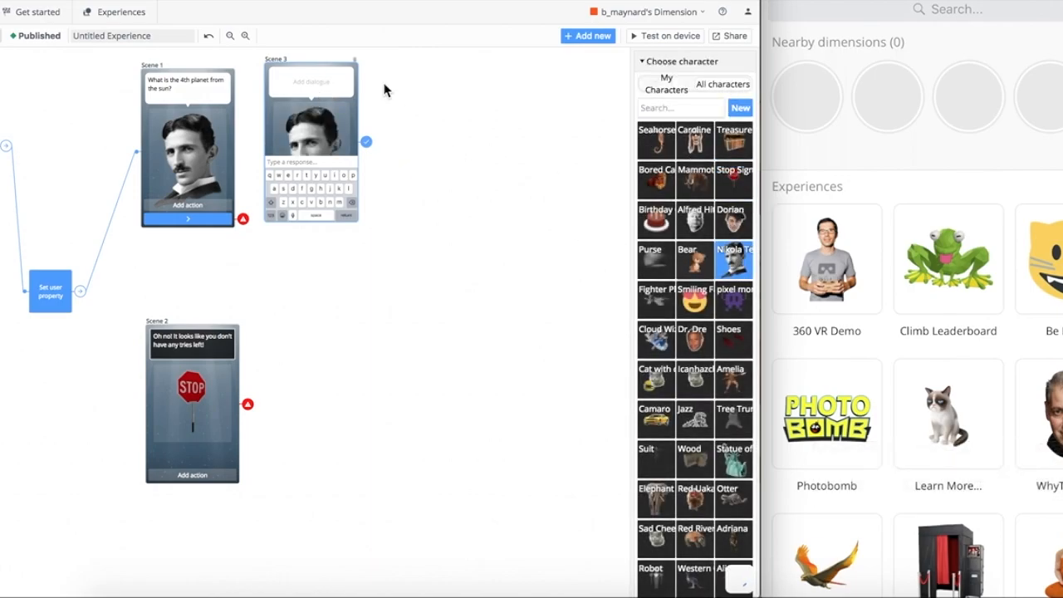
- Write the Scene 3 dialogue as "Please enter your response below."
click(310, 84)
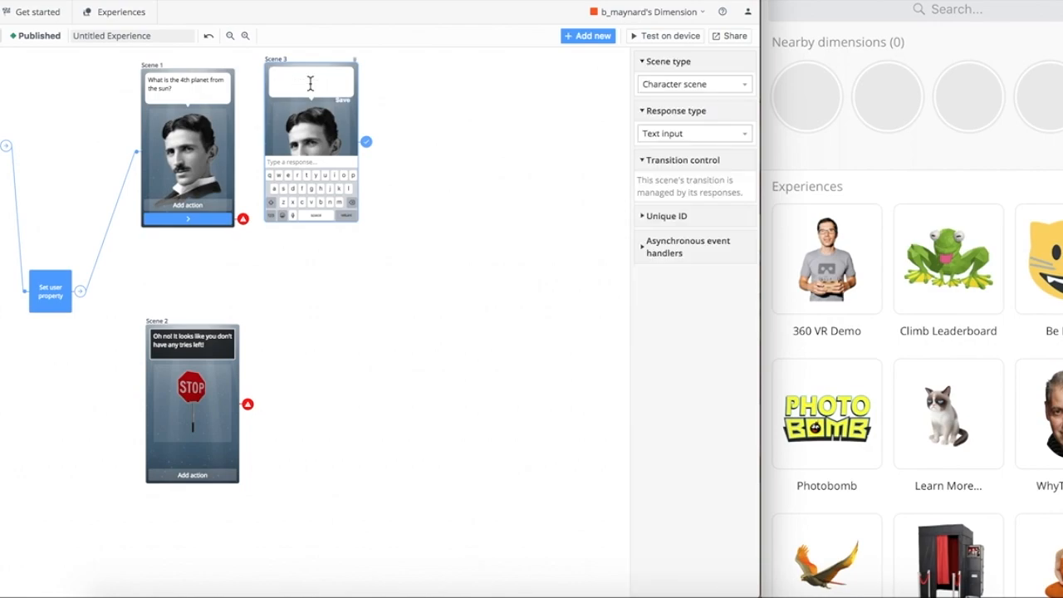
text(/)
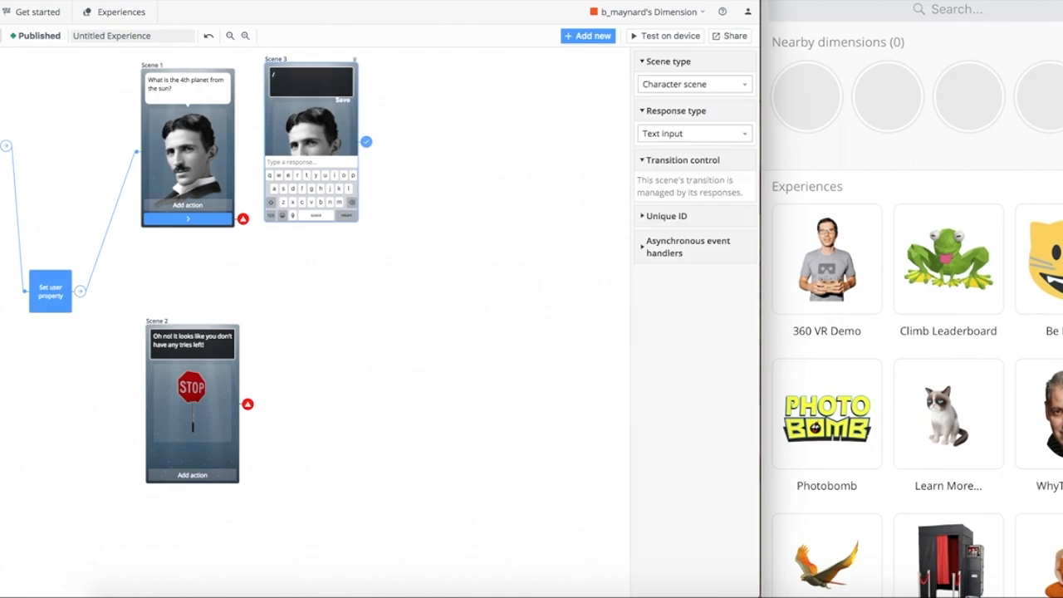
key(BackSpace)
text(Please enter)
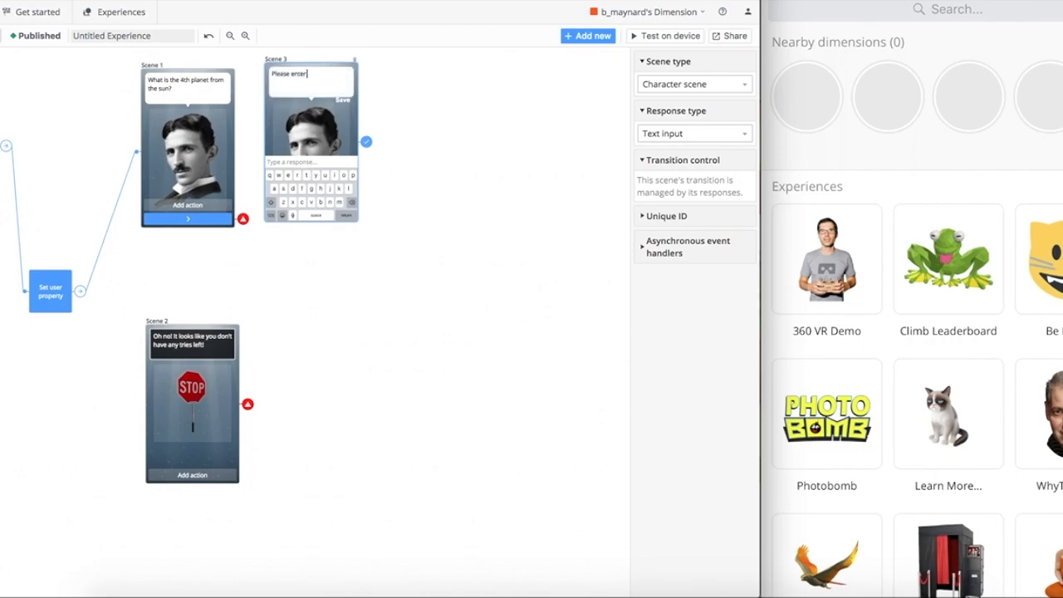
text( your response below)
- Set Scene 3's text response to Transition to block and create a new Response equals block with the value Mars
click(319, 170)
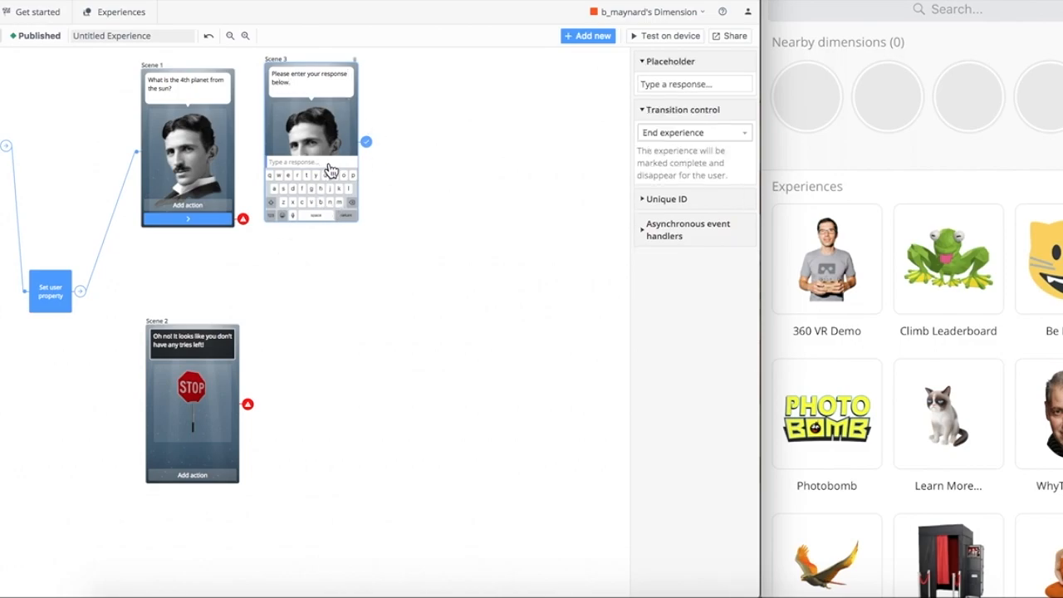
click(710, 135)
click(714, 189)
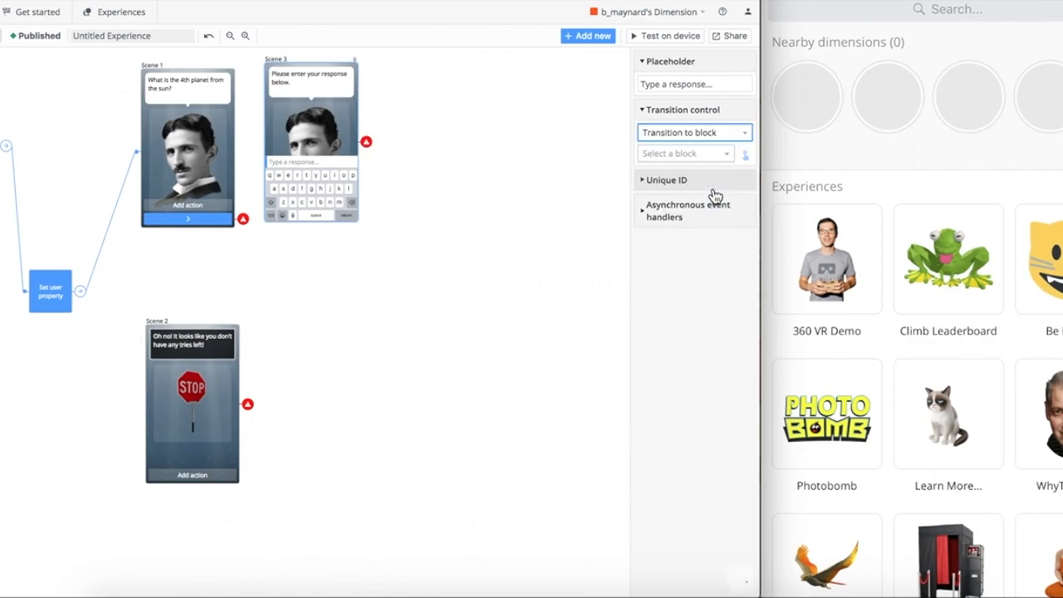
click(680, 156)
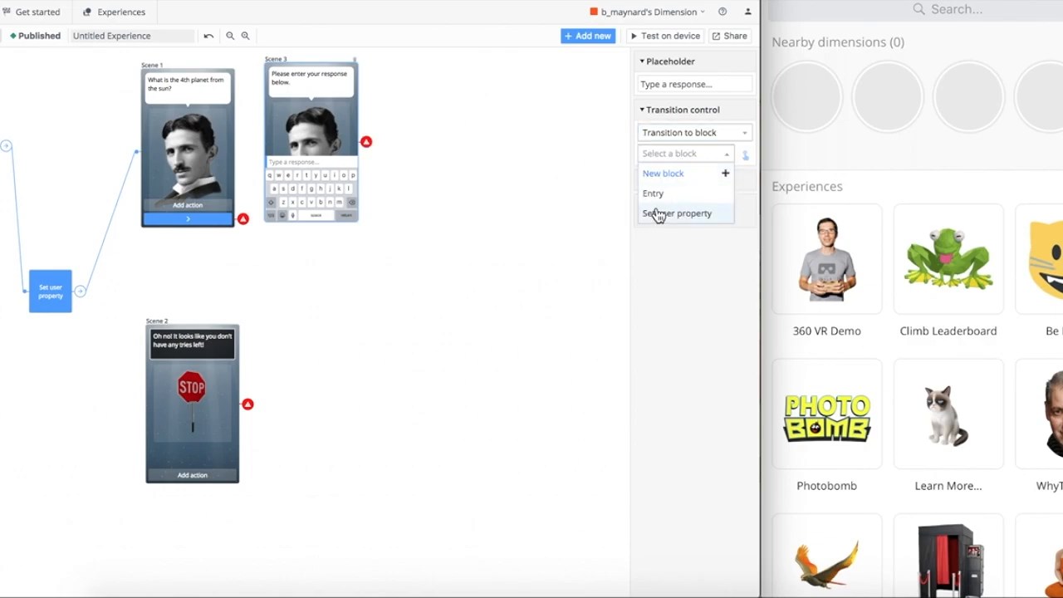
click(674, 173)
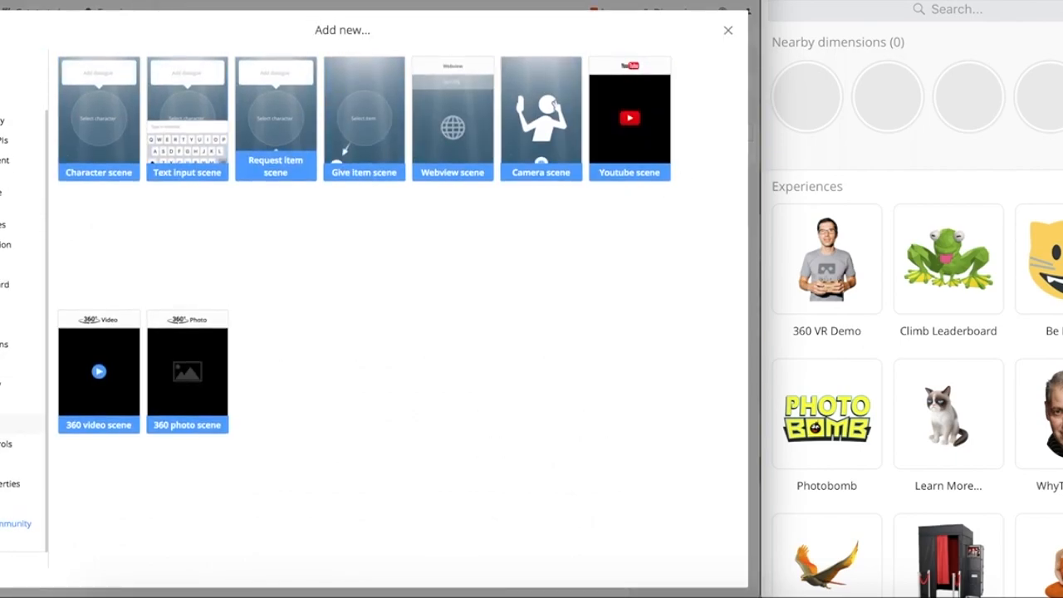
click(17, 423)
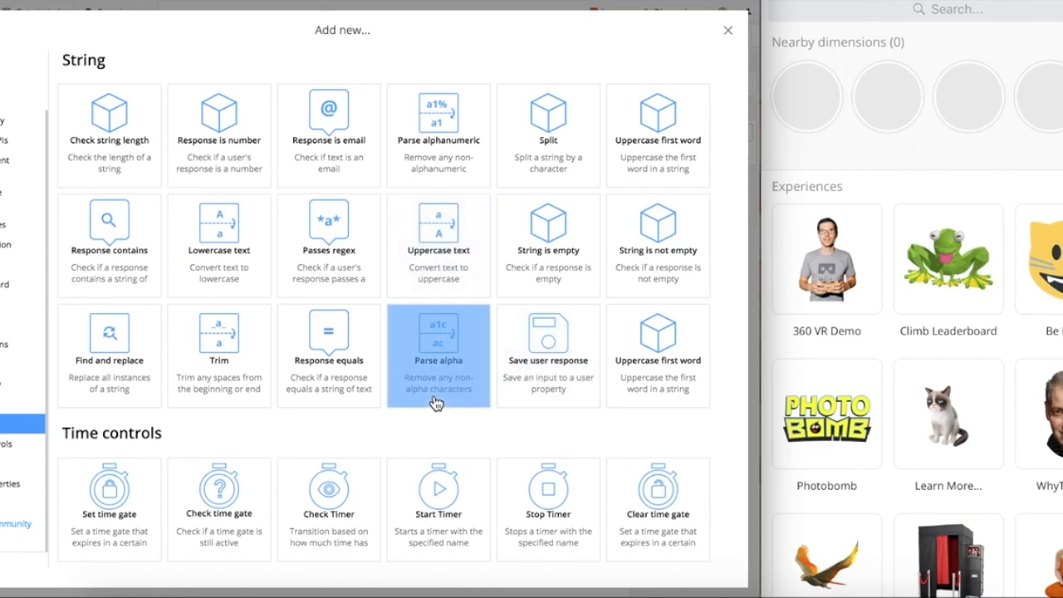
click(363, 392)
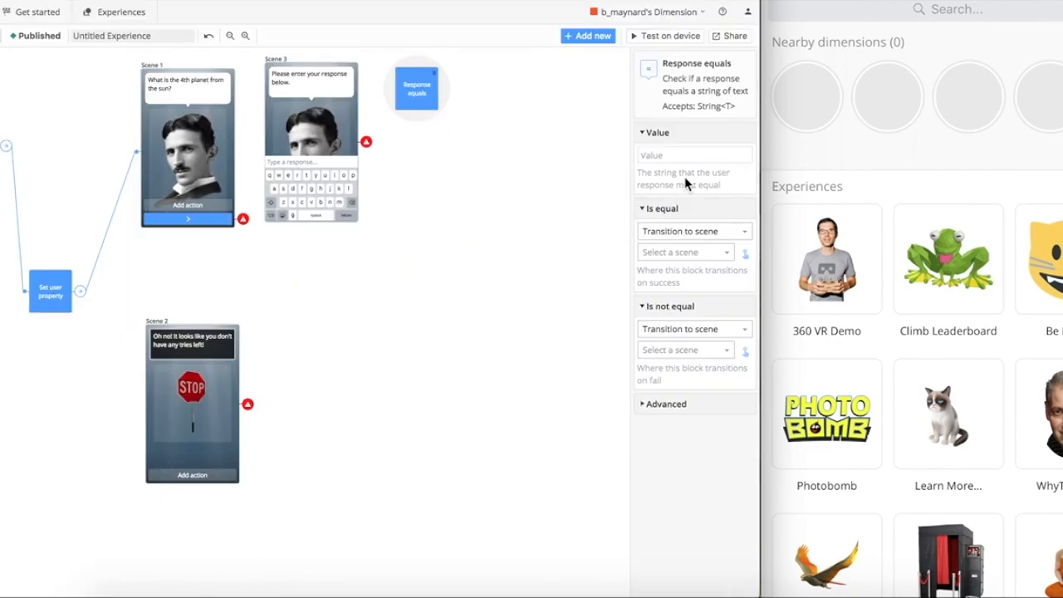
click(690, 156)
text(Mars)
- Append "(Use a capital letter)" to the Scene 3 dialogue and link its text response to the Response equals block
click(308, 82)
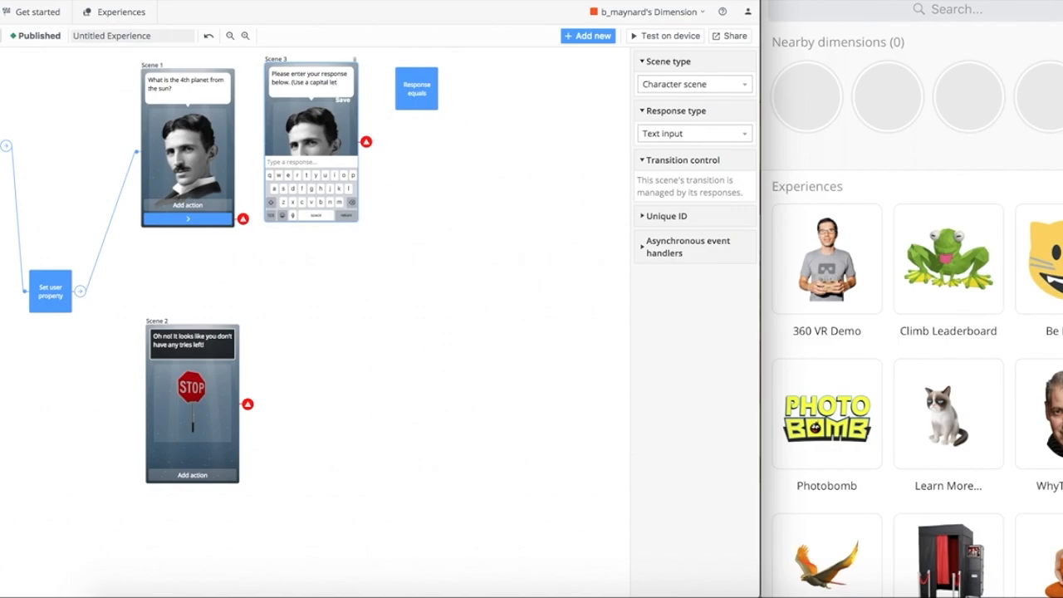
click(315, 161)
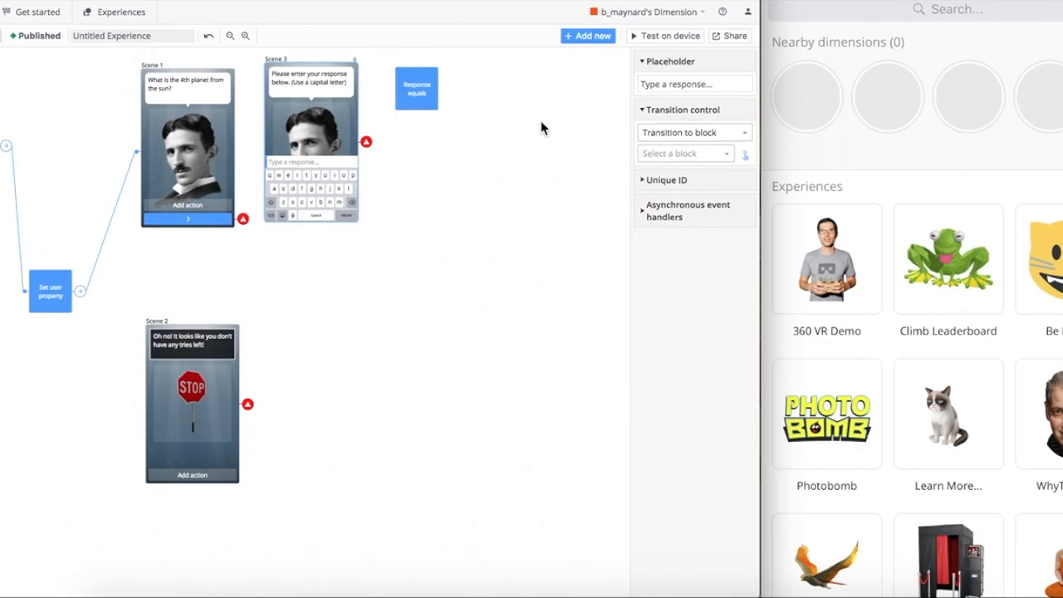
click(692, 153)
click(682, 239)
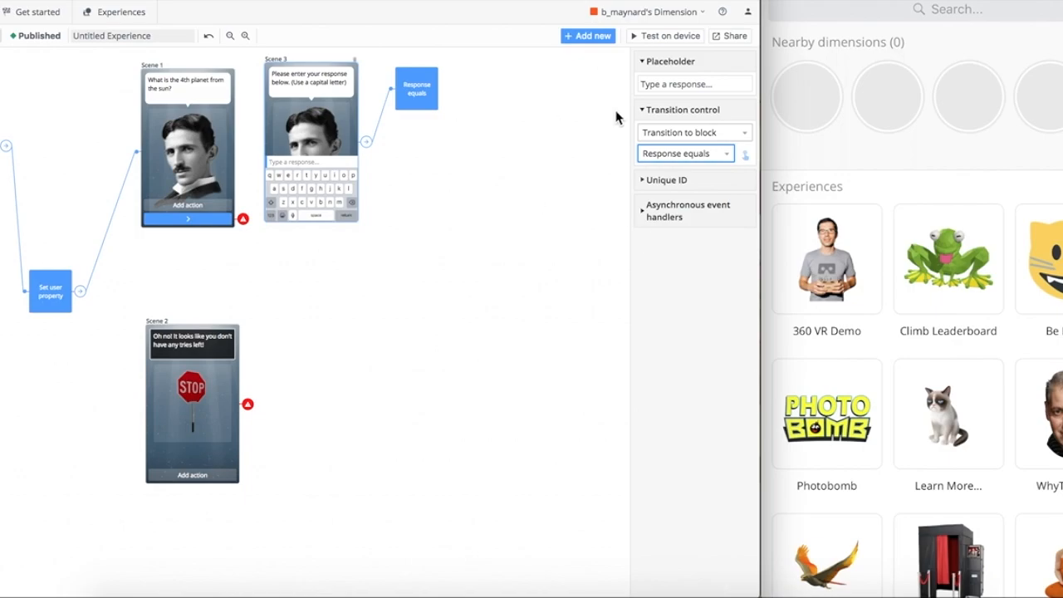
click(420, 83)
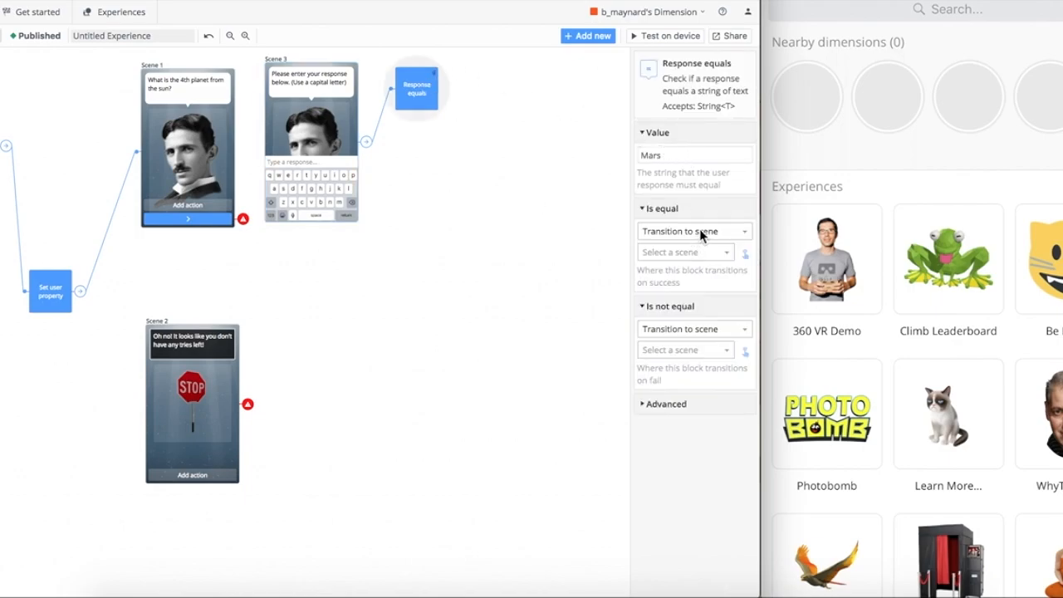
click(700, 231)
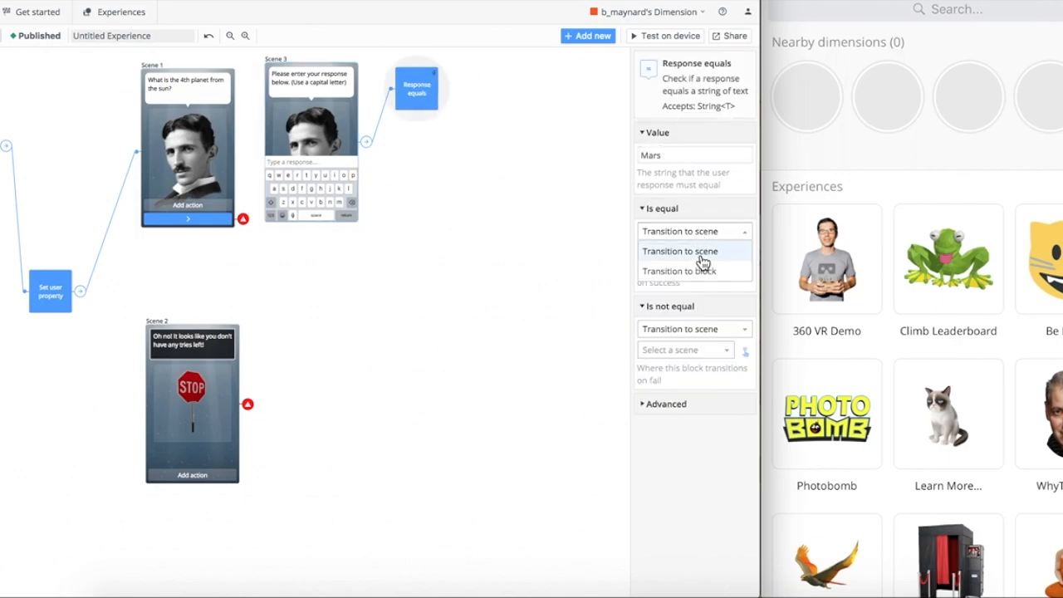
click(677, 250)
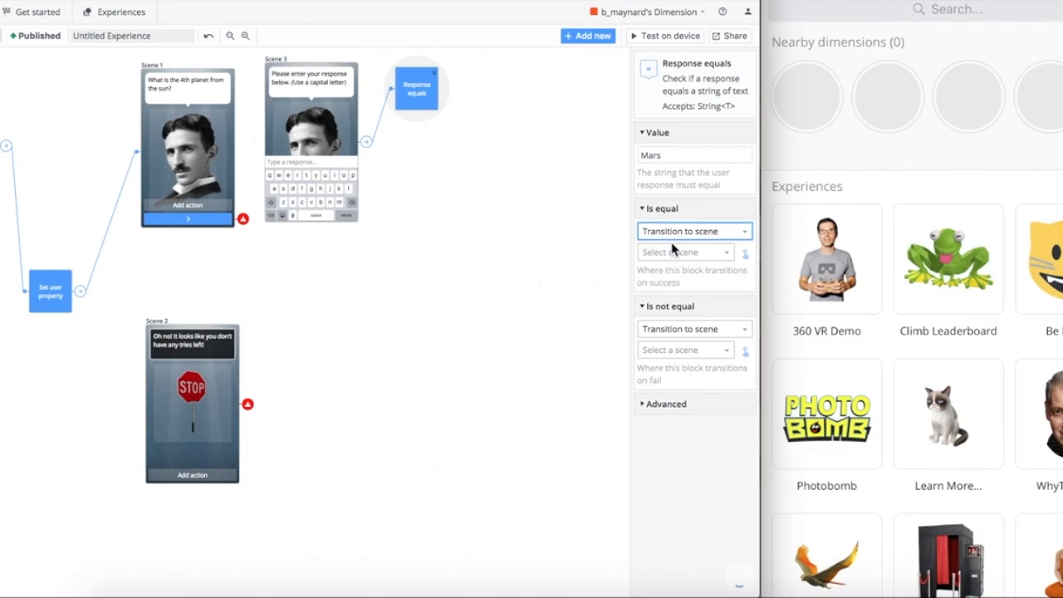
click(672, 252)
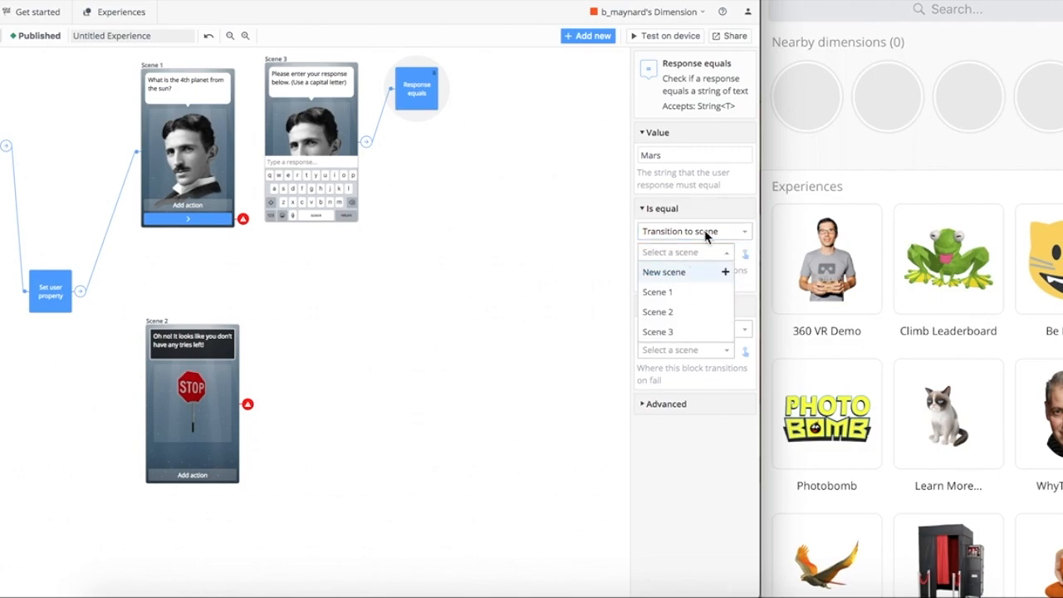
click(705, 233)
click(686, 271)
click(698, 252)
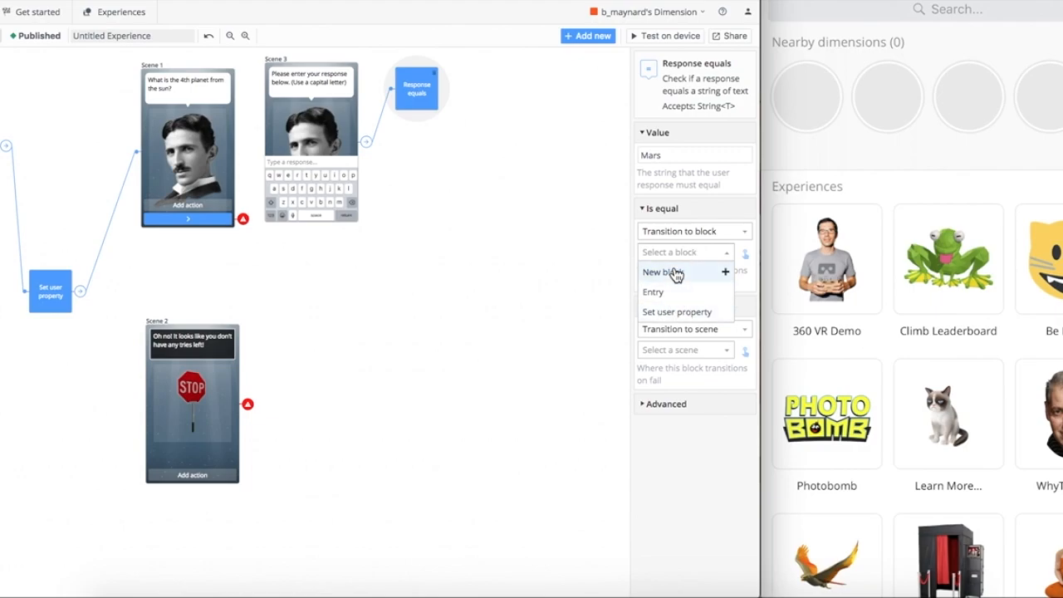
click(677, 272)
scroll(332, 327, down, 3)
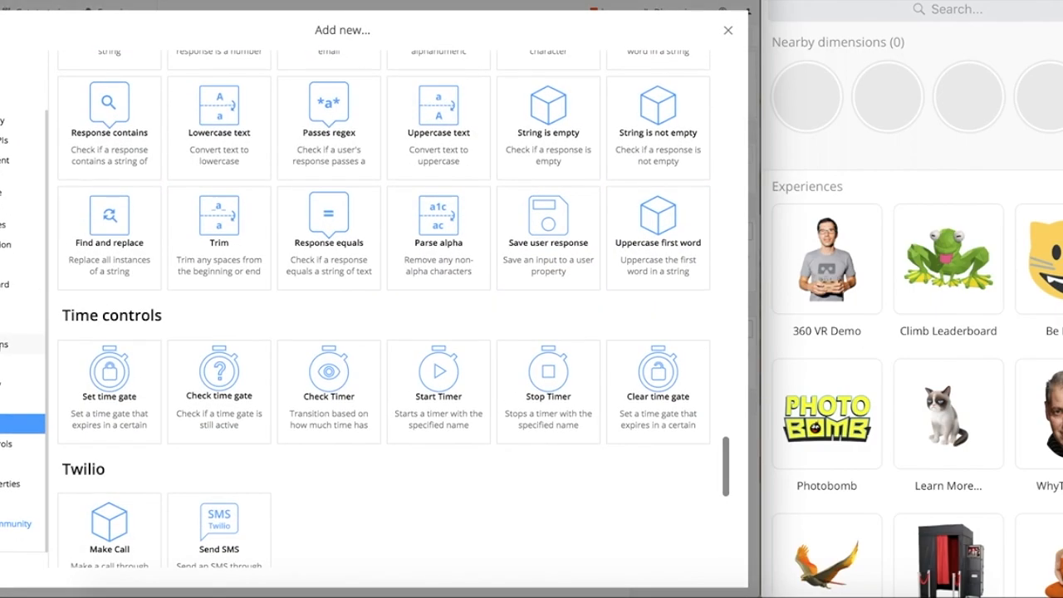
scroll(382, 324, down, 5)
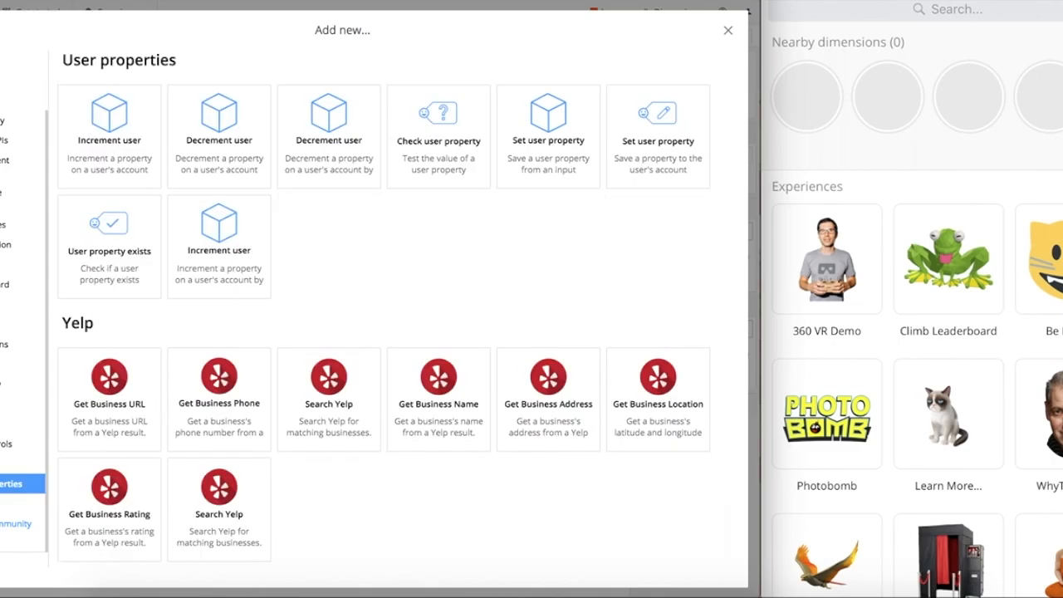
click(731, 35)
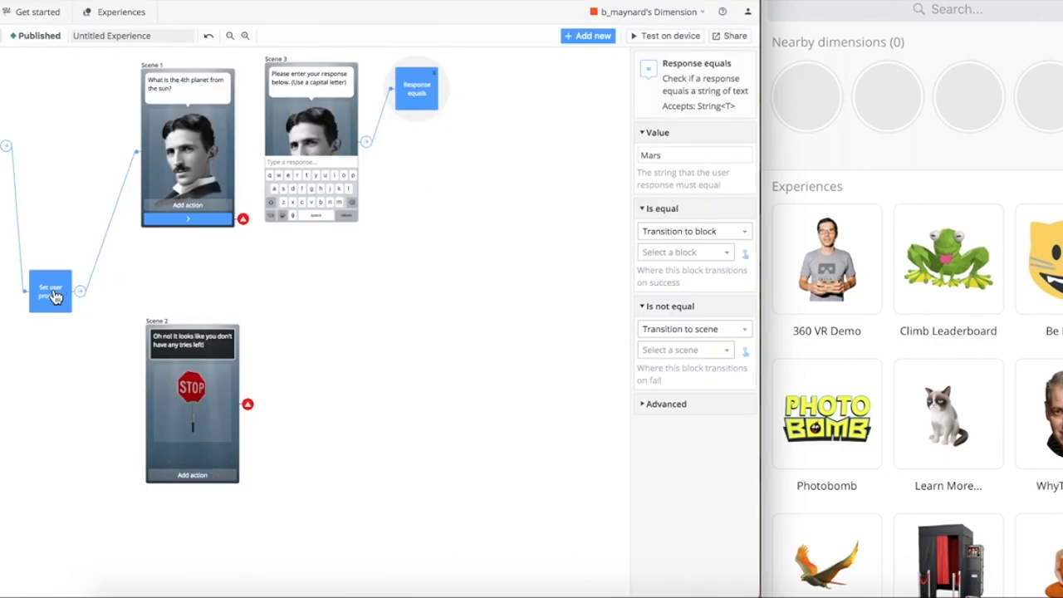
- Add a second Set user property block that saves to the user's account and place it below the existing one
click(1, 146)
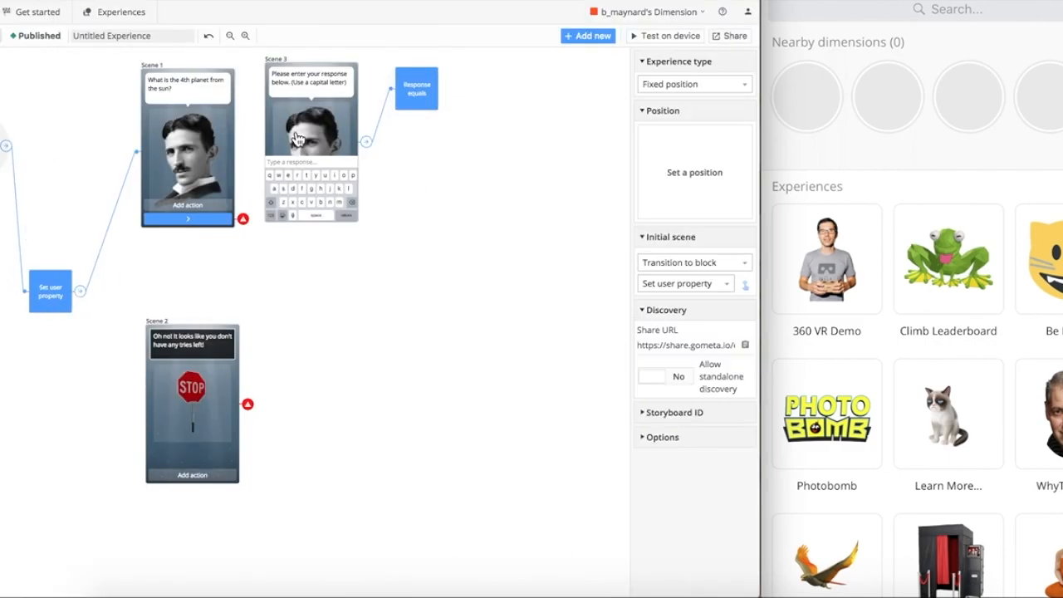
click(45, 297)
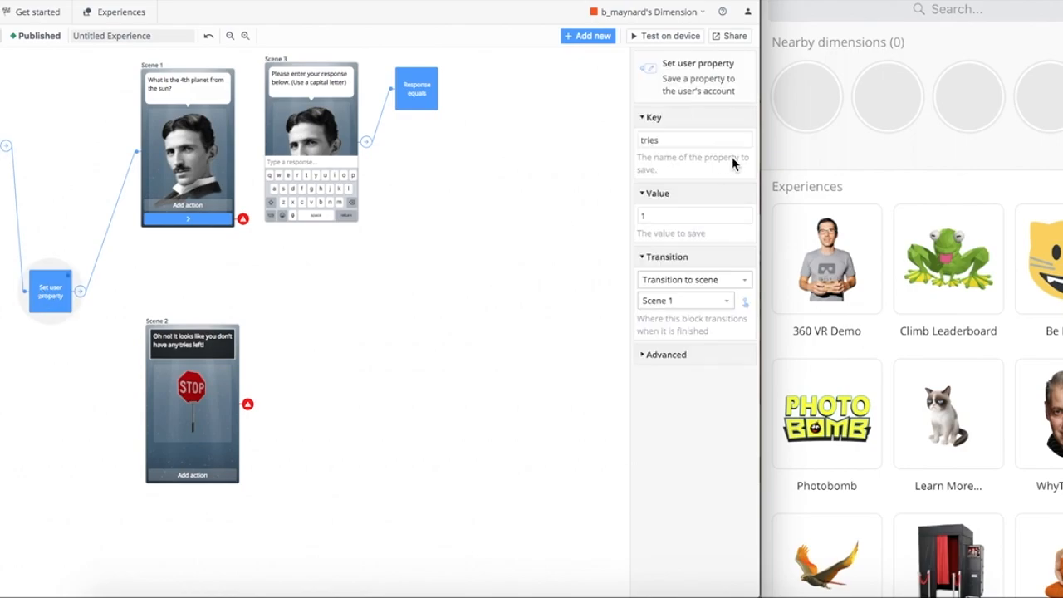
click(673, 280)
click(683, 320)
click(686, 301)
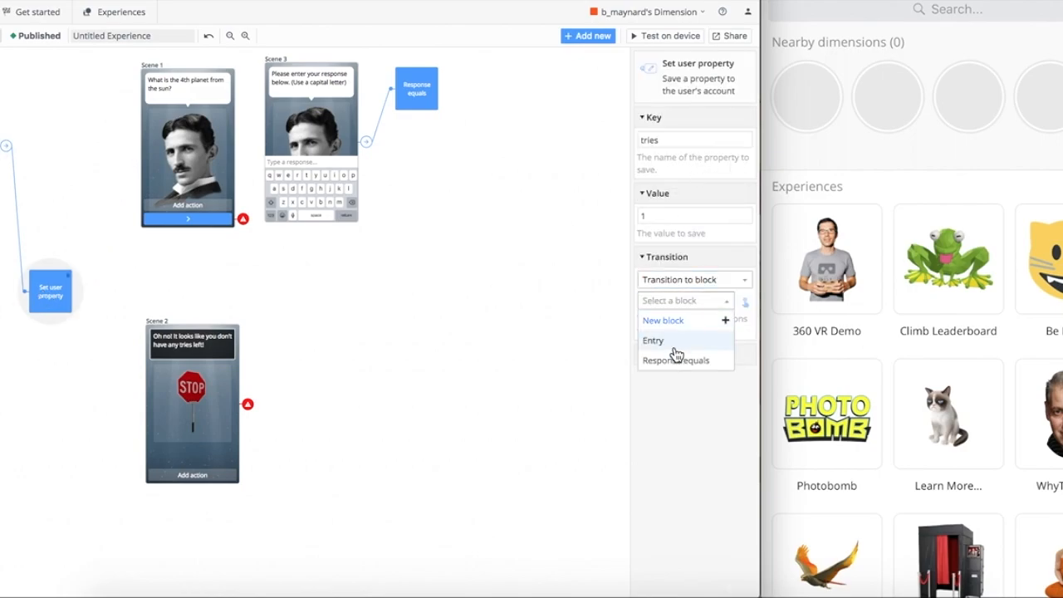
click(675, 321)
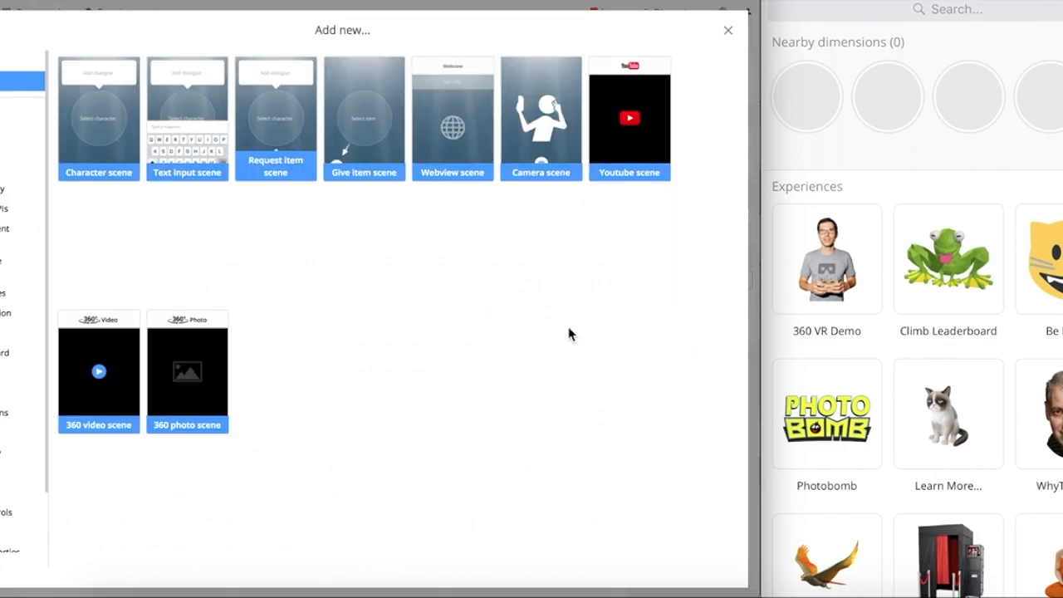
scroll(8, 415, down, 2)
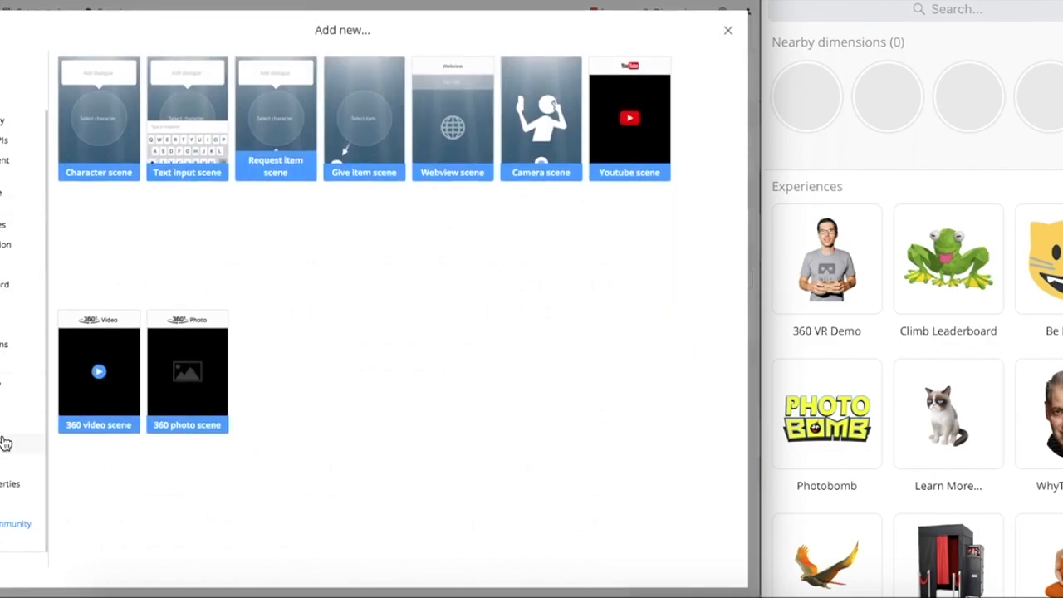
click(7, 483)
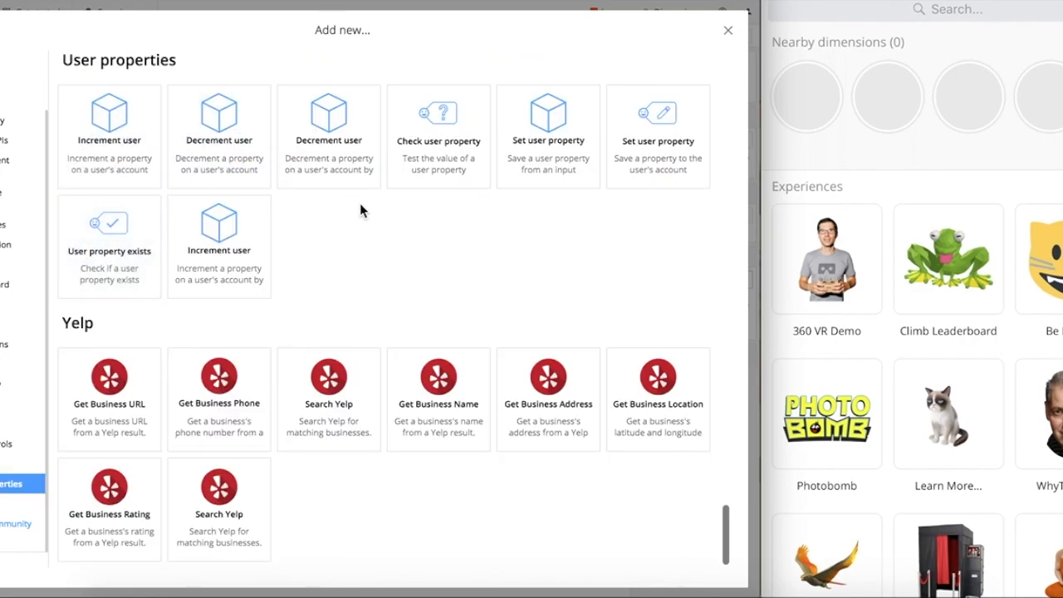
click(576, 161)
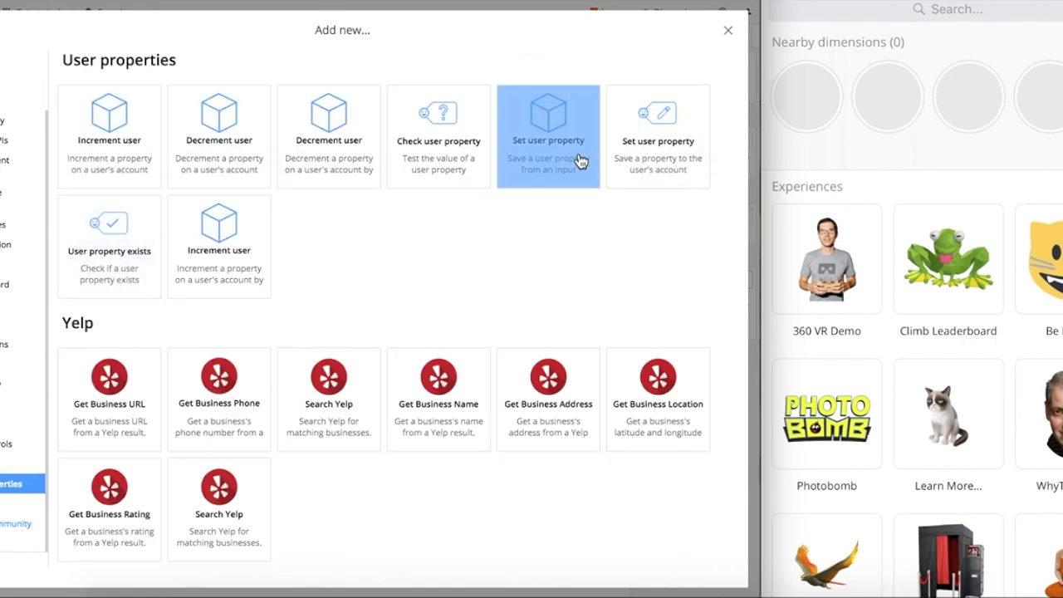
click(654, 166)
click(669, 166)
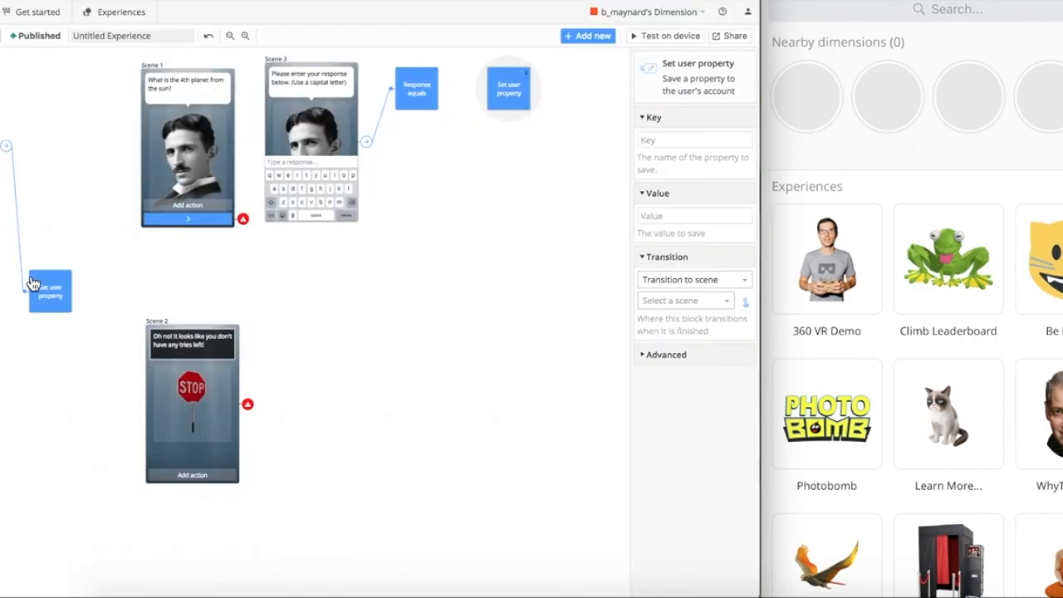
click(44, 353)
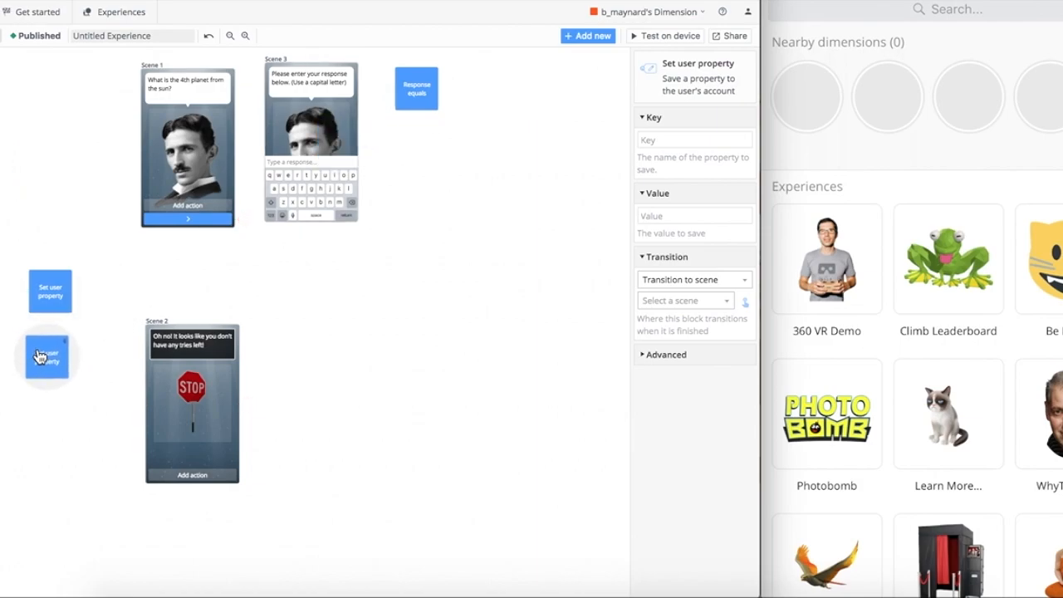
- Set the tries block's transition to Transition to block and link it to the new Set user property block
click(55, 304)
click(690, 283)
click(690, 319)
click(696, 302)
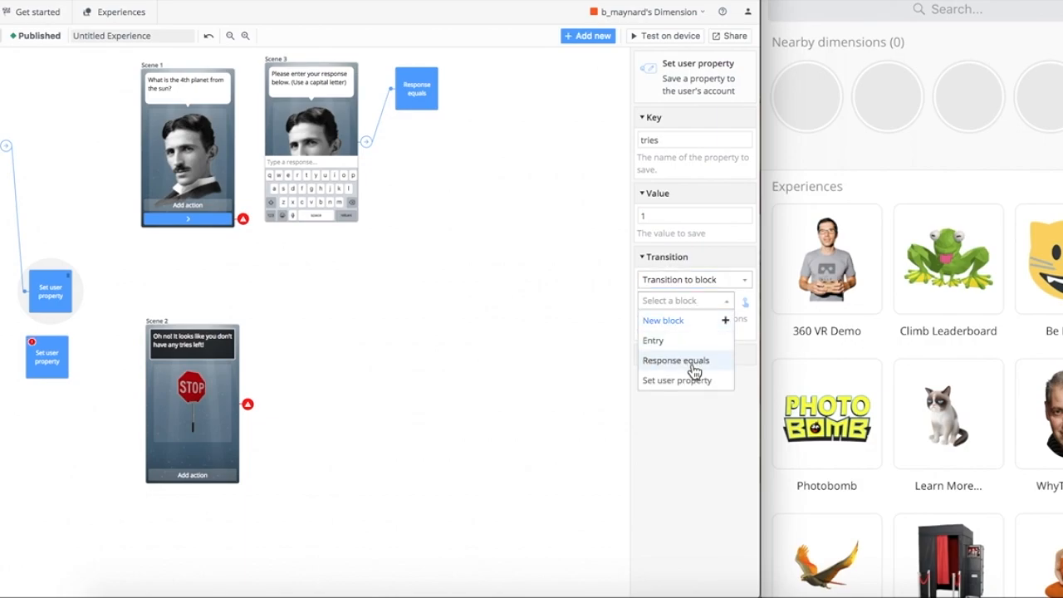
click(691, 381)
- Give the new Set user property block the key points and value 0, and transition it to Scene 1
click(47, 369)
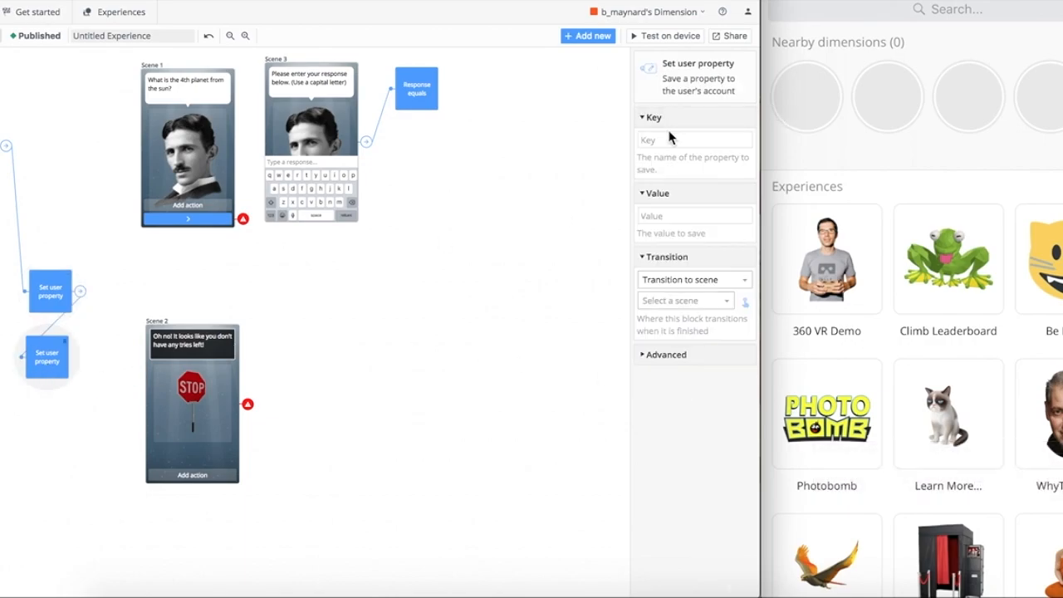
click(659, 138)
click(690, 215)
text(0)
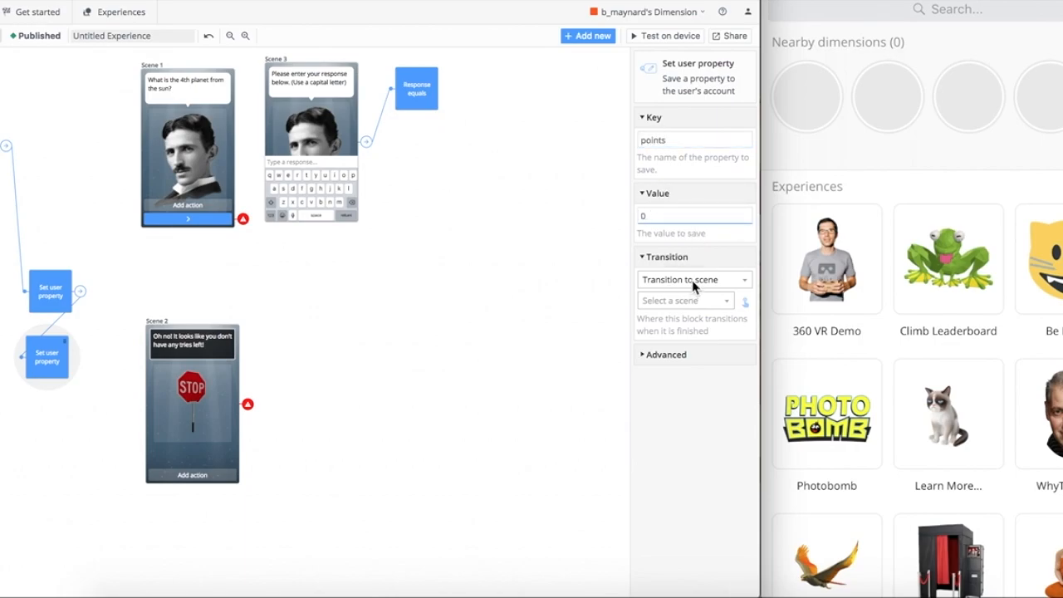
click(692, 280)
click(703, 304)
click(686, 300)
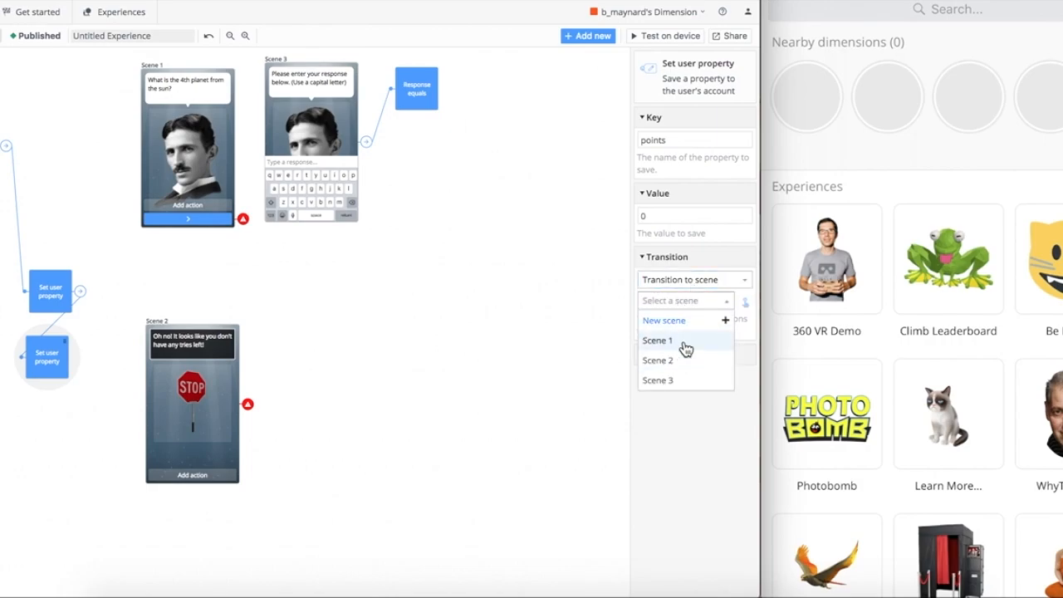
click(686, 345)
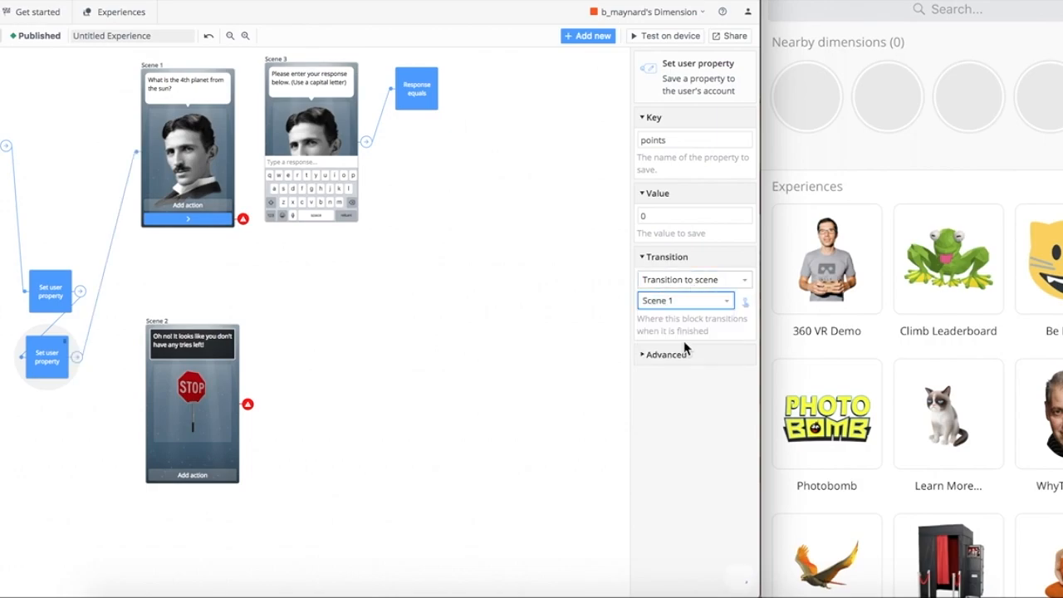
- Set Scene 1's arrow response button to transition to Scene 3
click(196, 219)
click(718, 130)
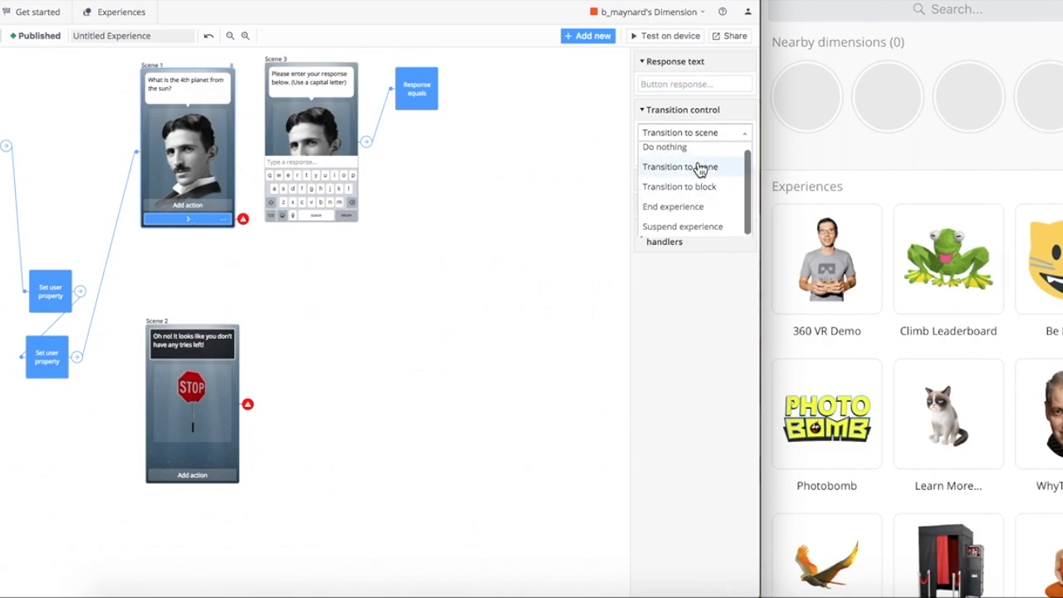
click(700, 169)
click(684, 155)
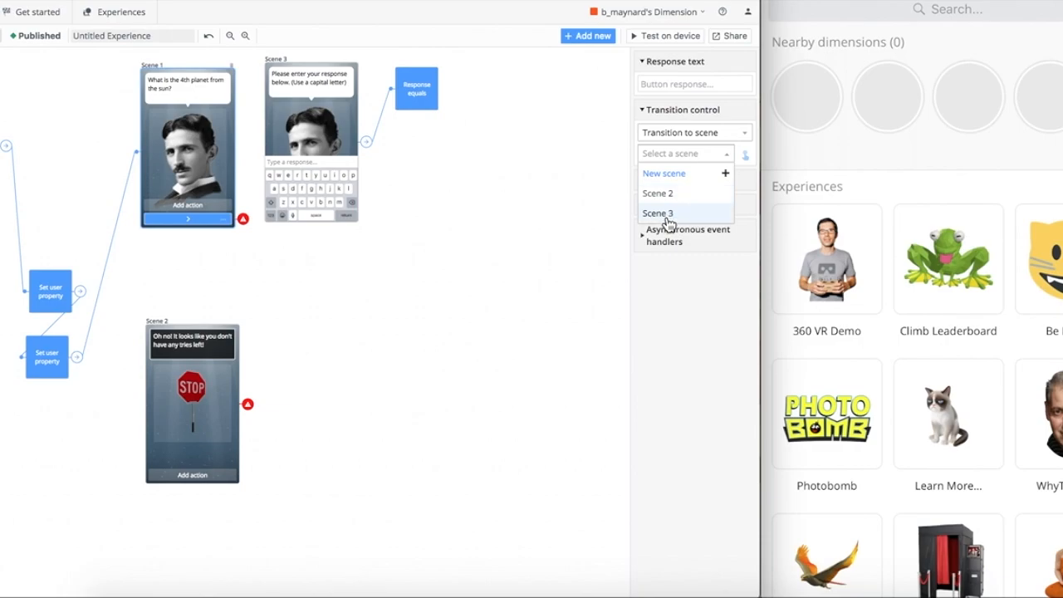
click(667, 218)
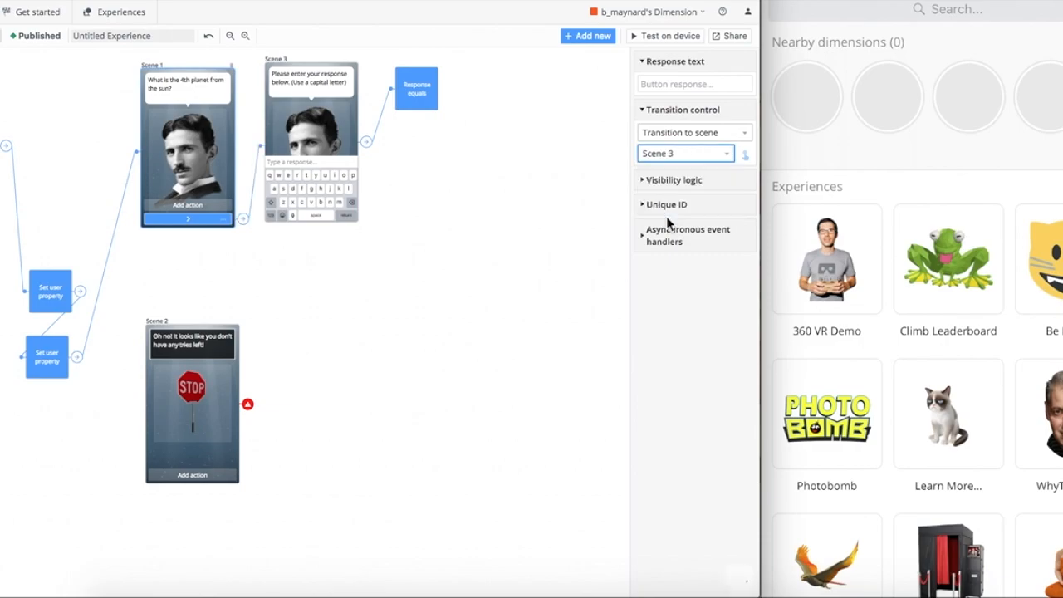
- Add an Increment user property by value block with the key points and the value 1
click(415, 89)
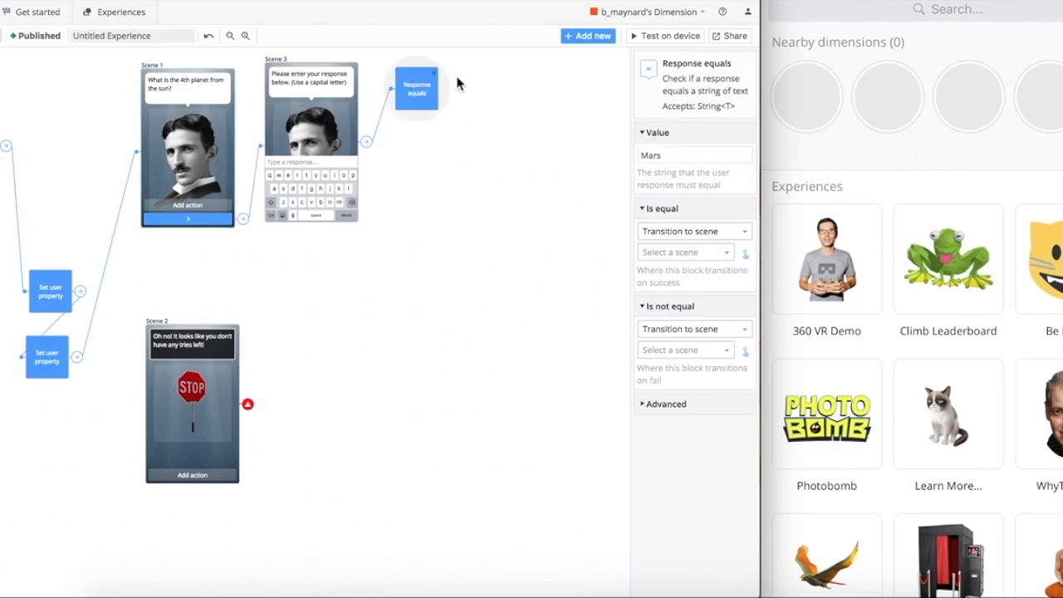
click(693, 231)
click(684, 274)
click(677, 252)
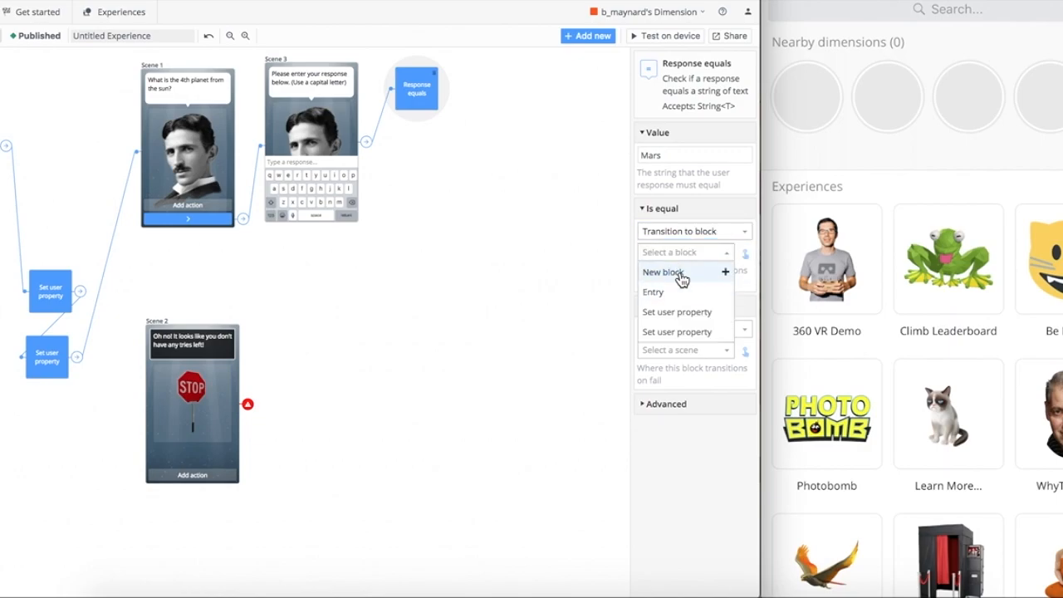
click(681, 275)
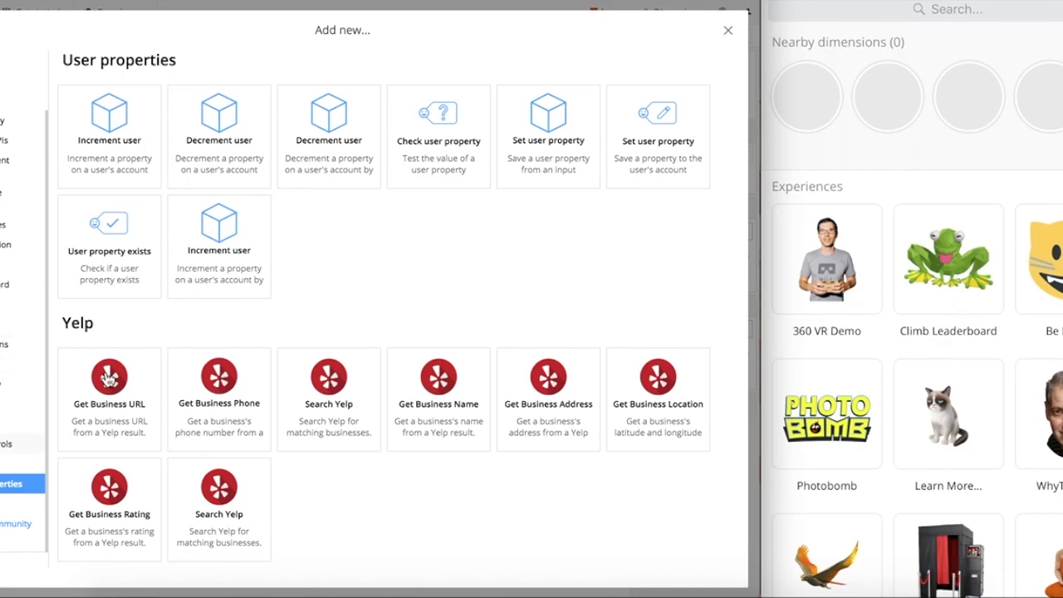
click(125, 136)
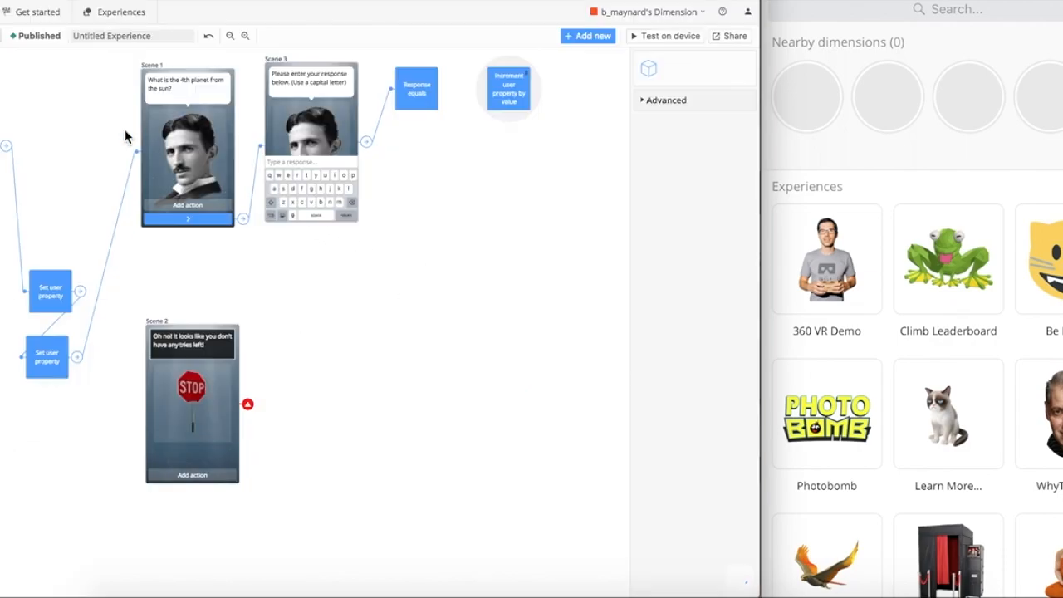
click(660, 176)
text(points)
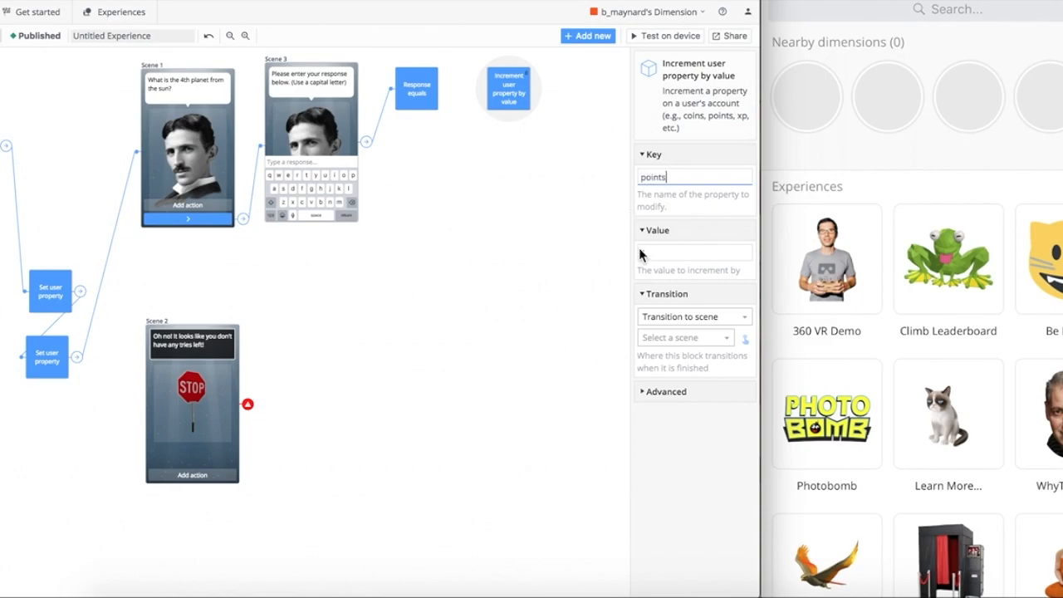
- Set the Response equals block's Is equal outcome to transition to the Increment user property by value block
click(434, 103)
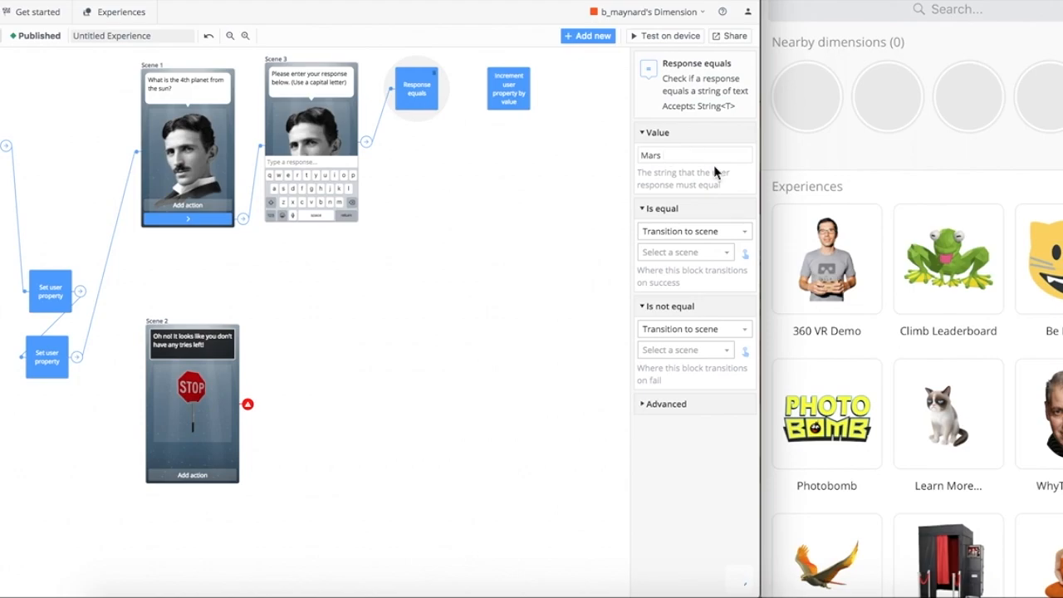
click(712, 234)
click(695, 271)
click(680, 253)
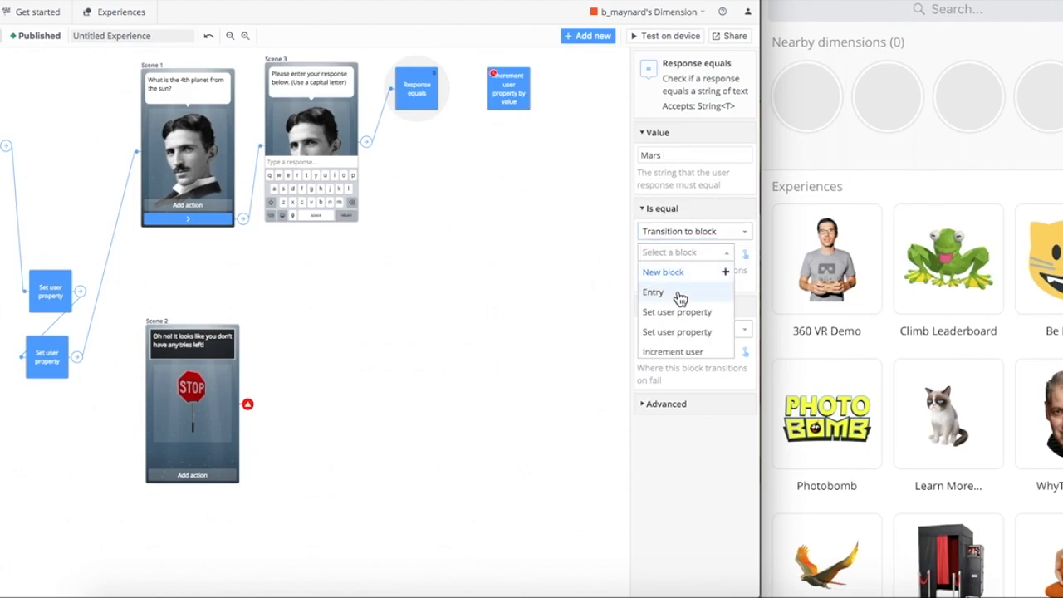
click(686, 353)
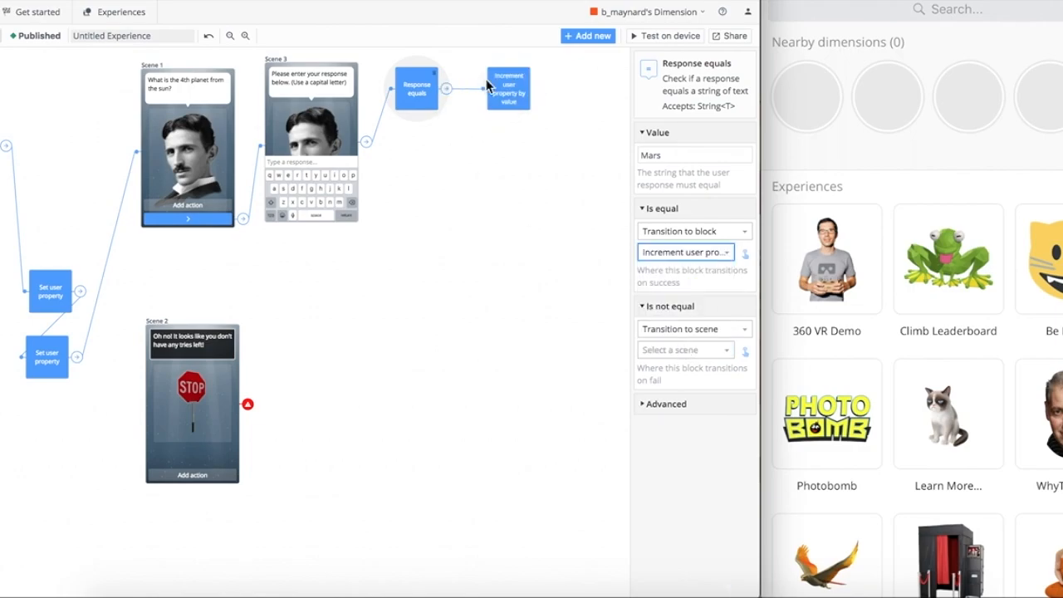
- Transition the Increment user property by value block to a new Character scene and place that scene beyond the block
click(518, 100)
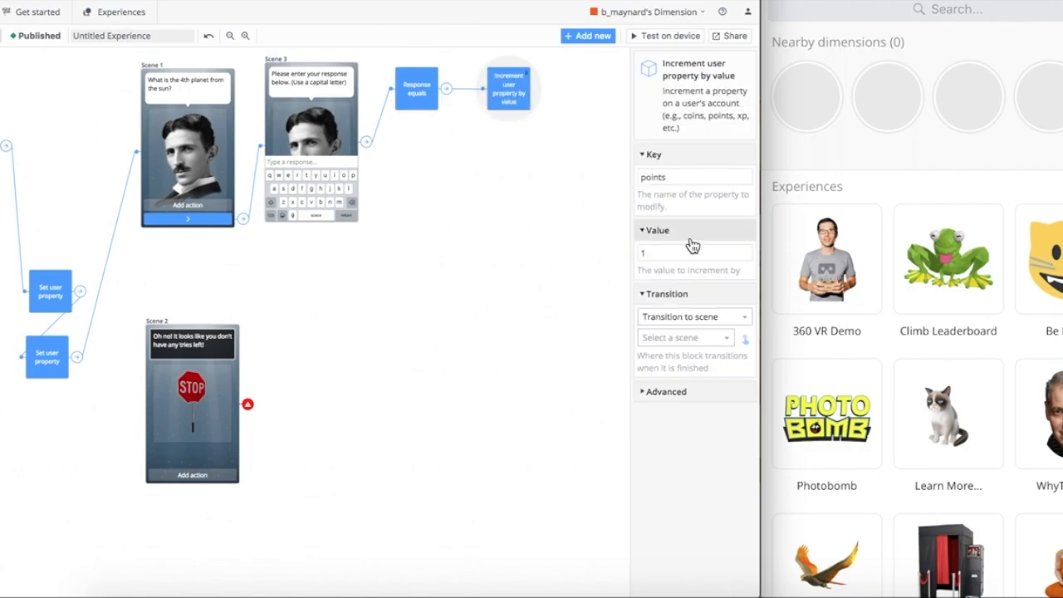
click(684, 318)
click(681, 337)
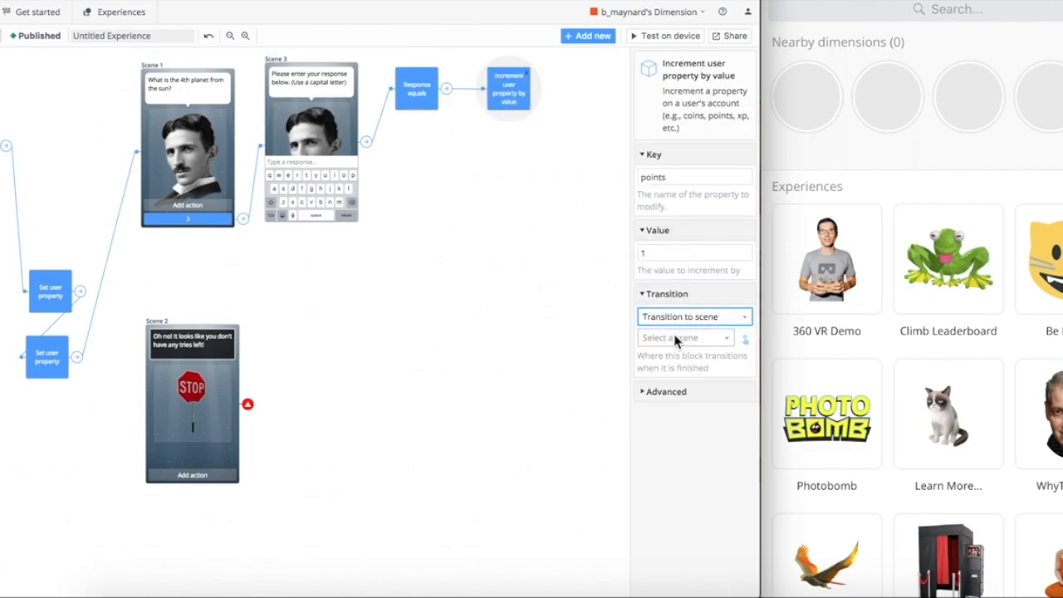
click(676, 338)
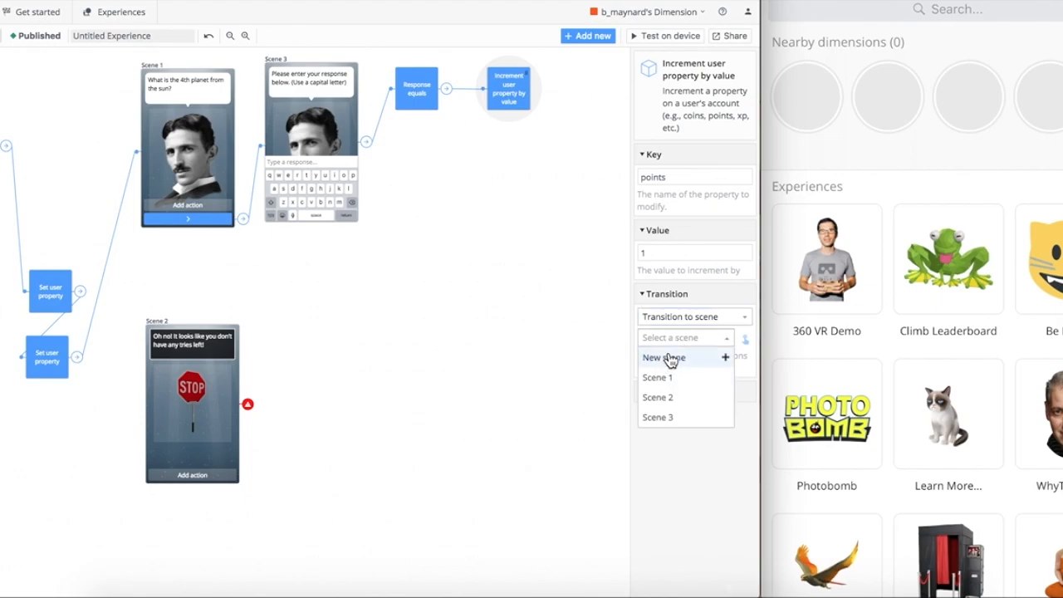
click(670, 358)
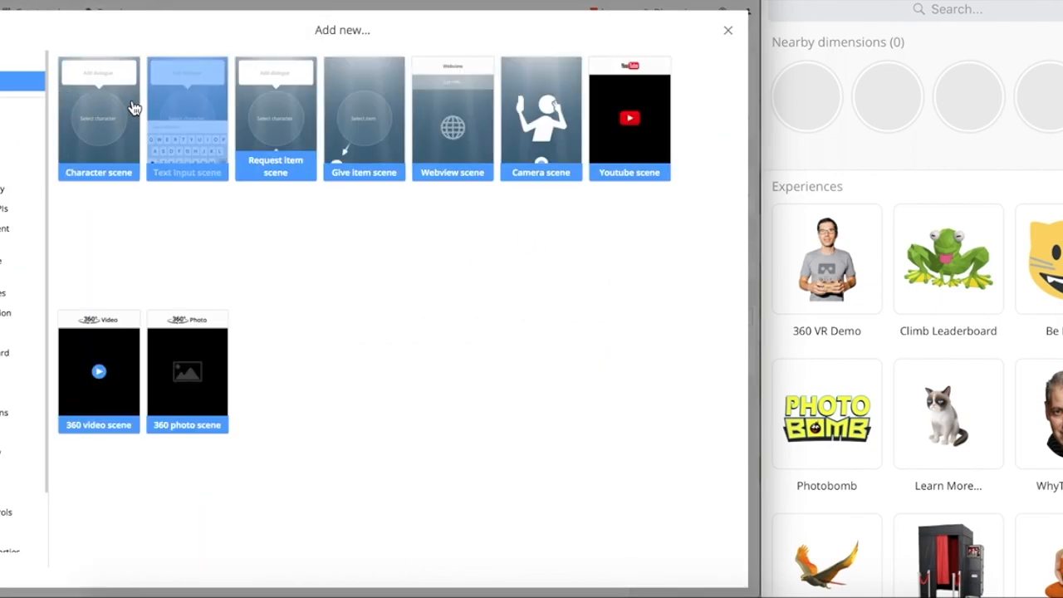
click(124, 131)
scroll(562, 217, right, 2)
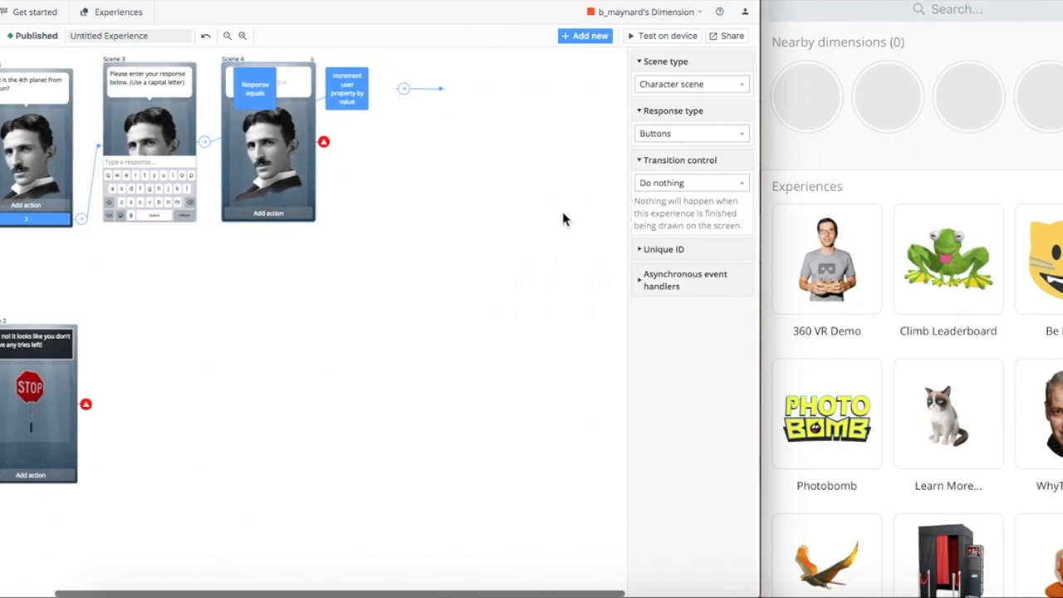
drag(296, 72, 490, 76)
- Reselect Scene 4 as the transition scene of the Increment user property by value block
click(350, 87)
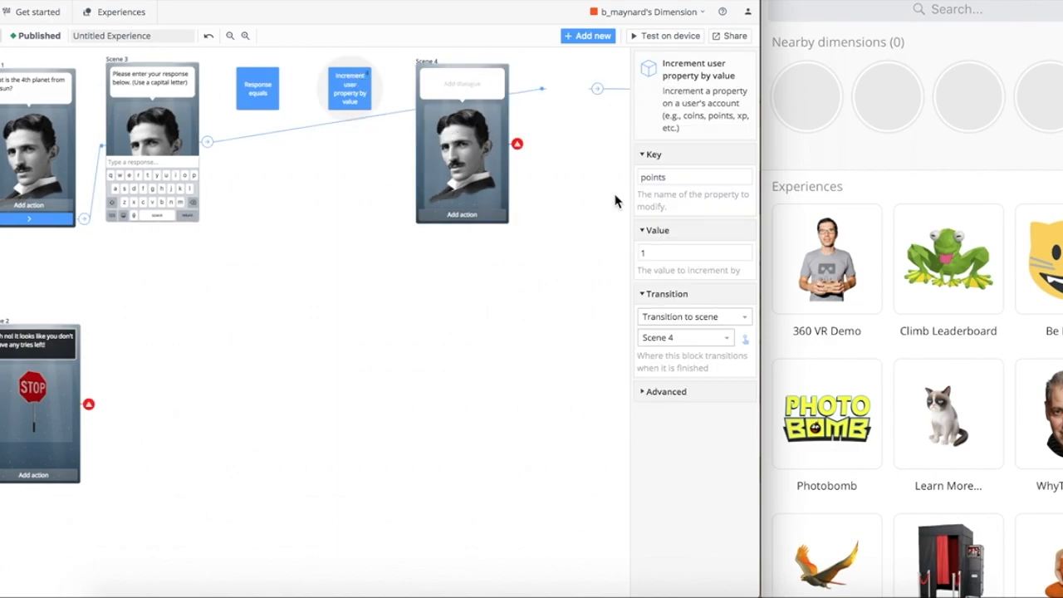
click(675, 339)
click(675, 428)
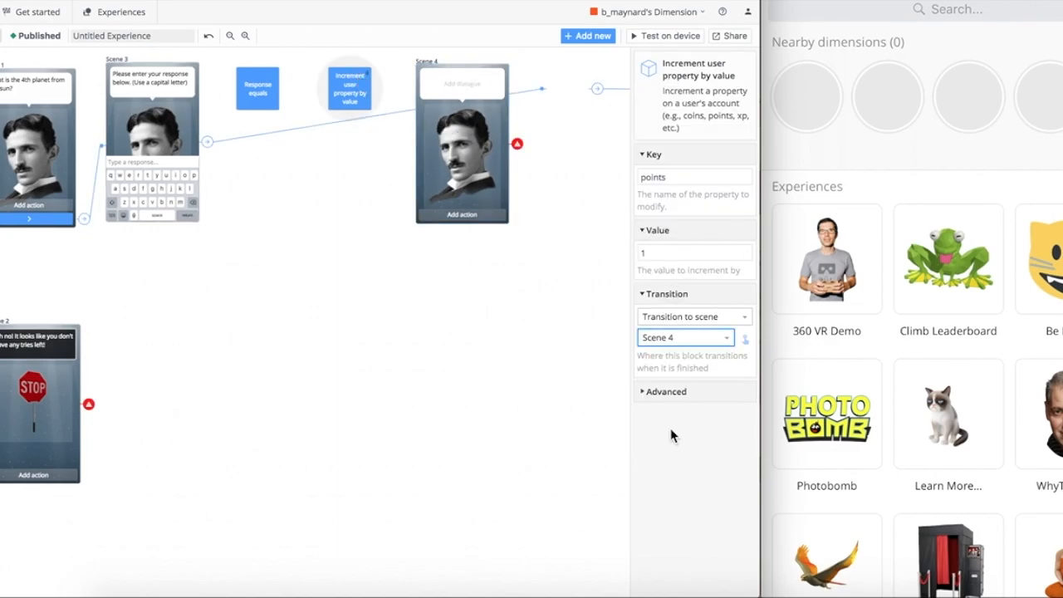
- Reselect the Increment user property by value block as the Response equals block's Is equal transition
click(543, 91)
click(488, 130)
click(260, 92)
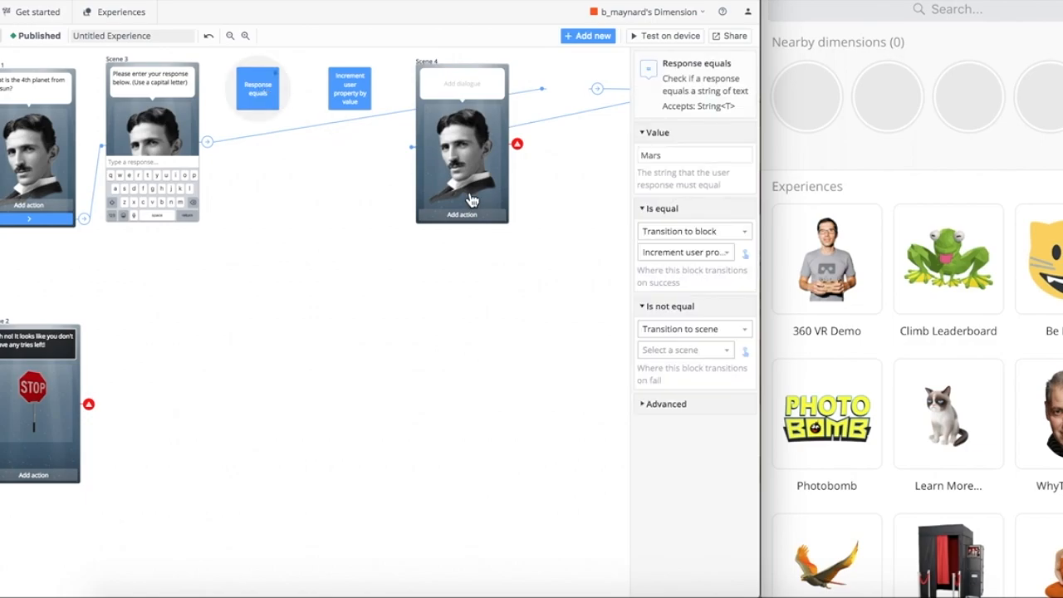
click(676, 251)
click(674, 338)
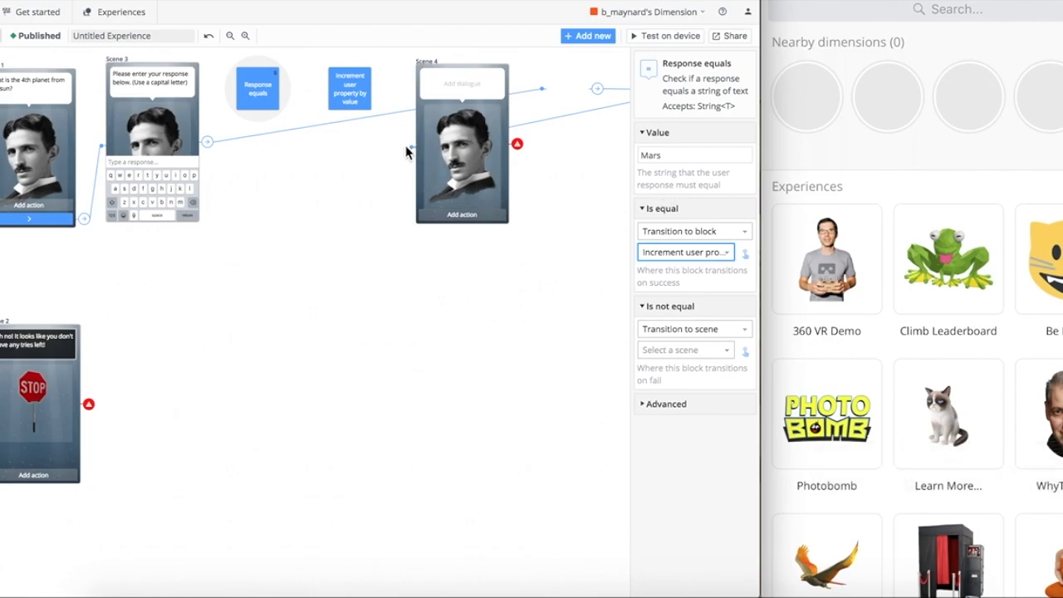
- Give Scene 4 the dialogue "Congrats! You've gained an extra credit point!" and an "End Quiz" response button that ends the experience
click(456, 136)
click(480, 84)
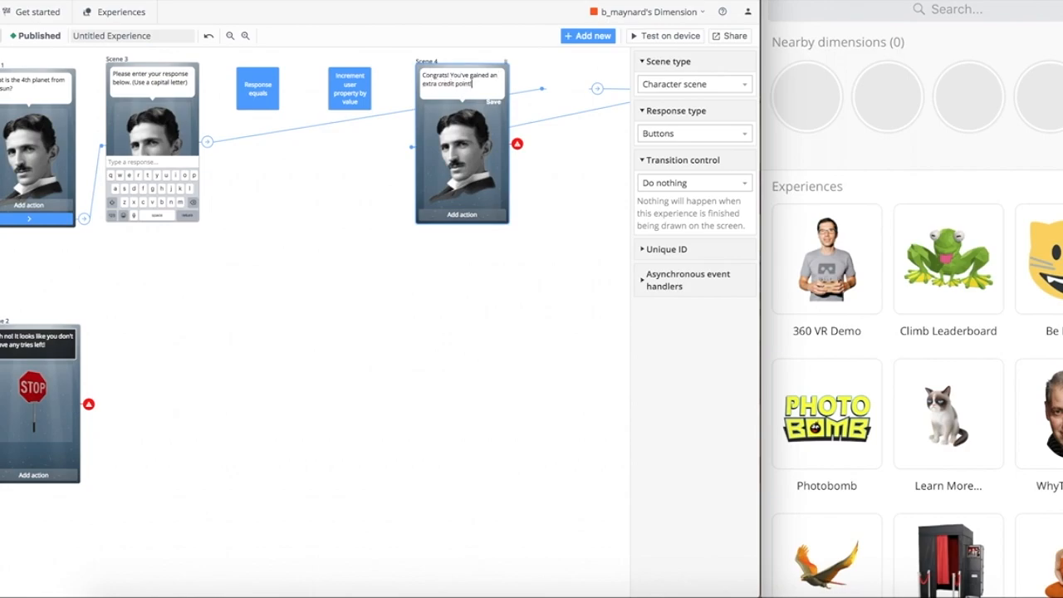
click(461, 214)
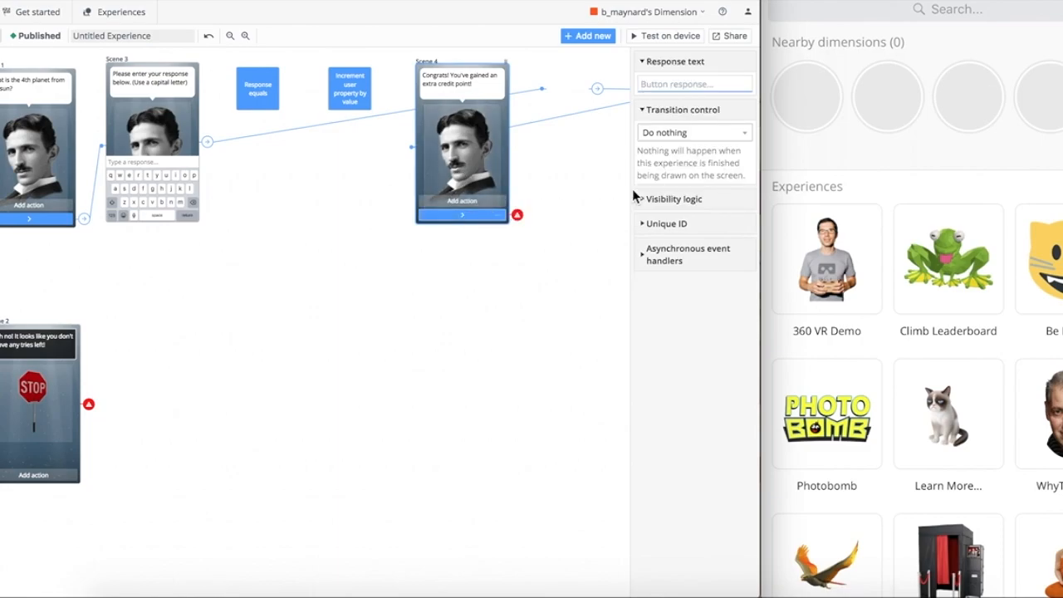
text(End Quiz)
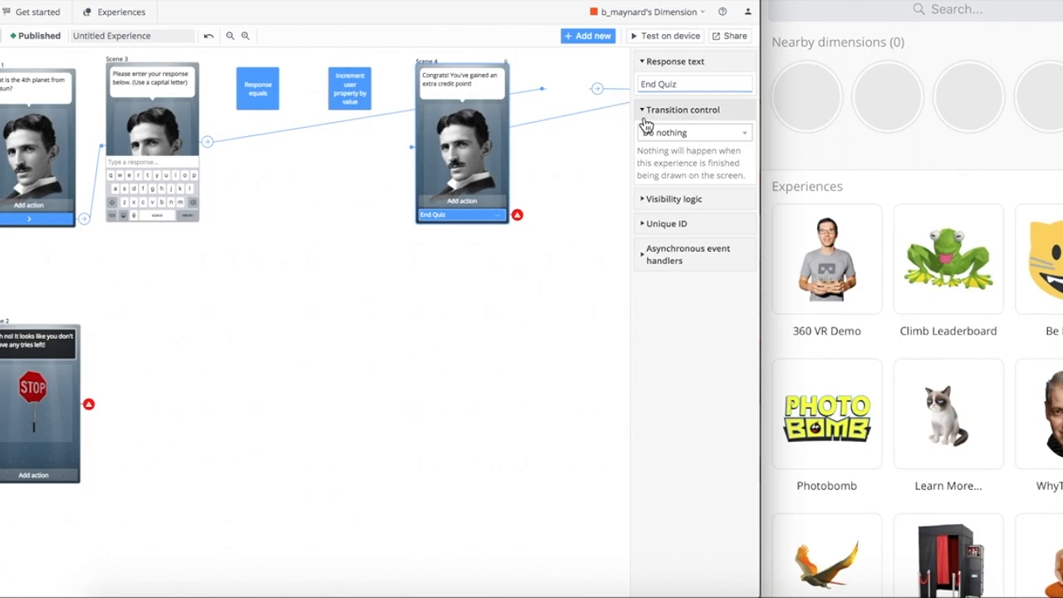
click(650, 132)
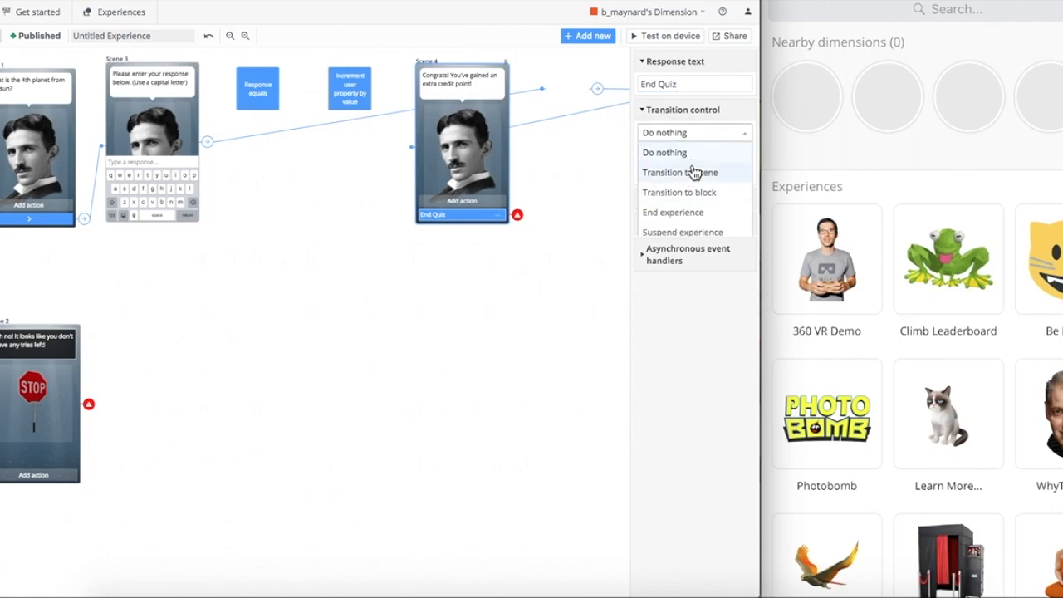
click(693, 212)
- Transition the Response equals block's Is not equal outcome to a new Character scene and place that scene below the block
scroll(362, 297, left, 4)
scroll(362, 299, right, 3)
scroll(362, 299, left, 3)
scroll(363, 299, right, 3)
scroll(362, 299, left, 3)
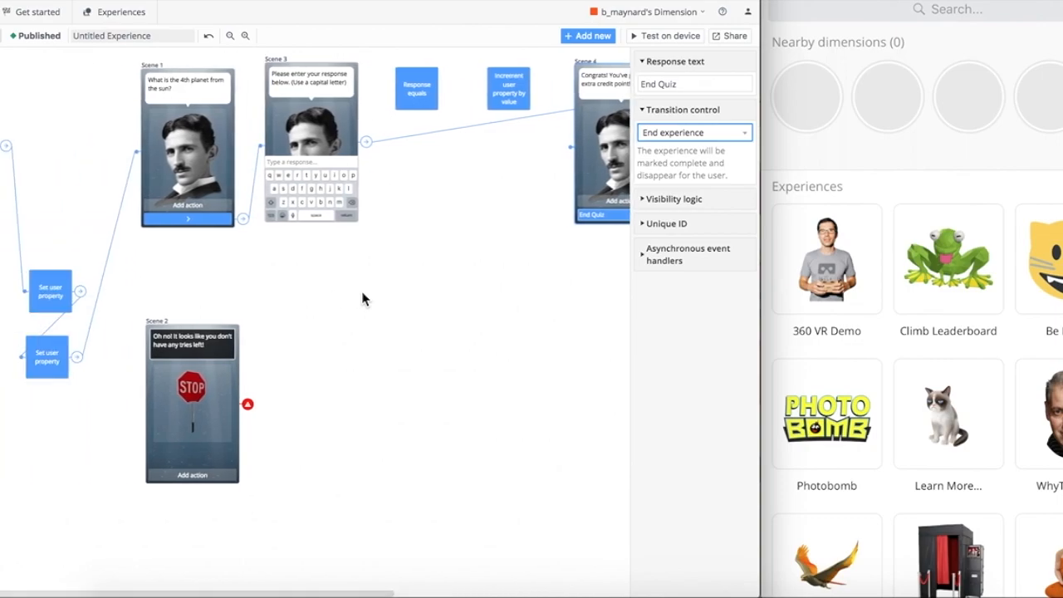
click(415, 90)
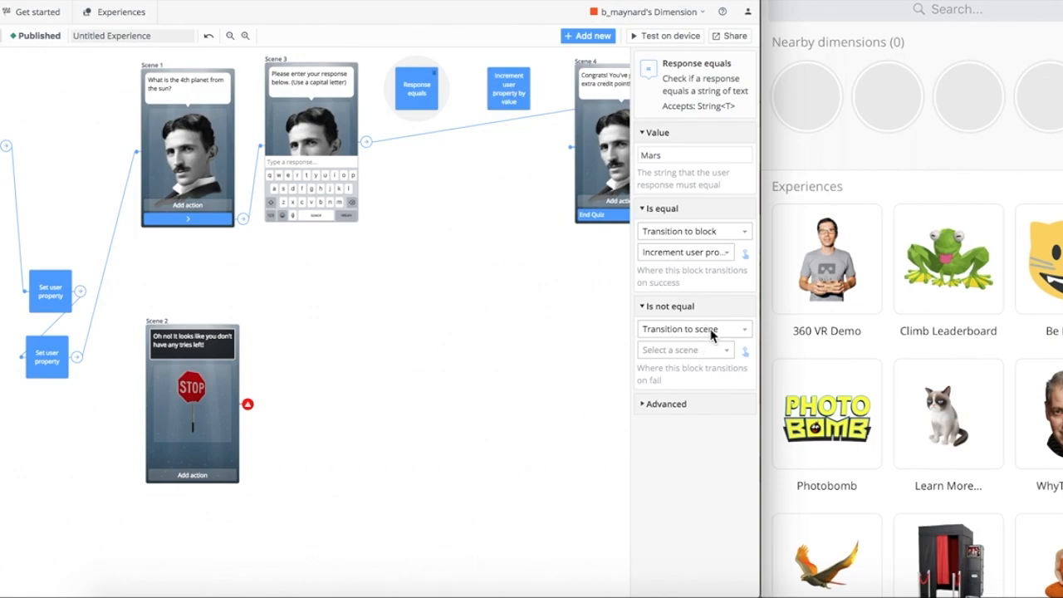
click(710, 330)
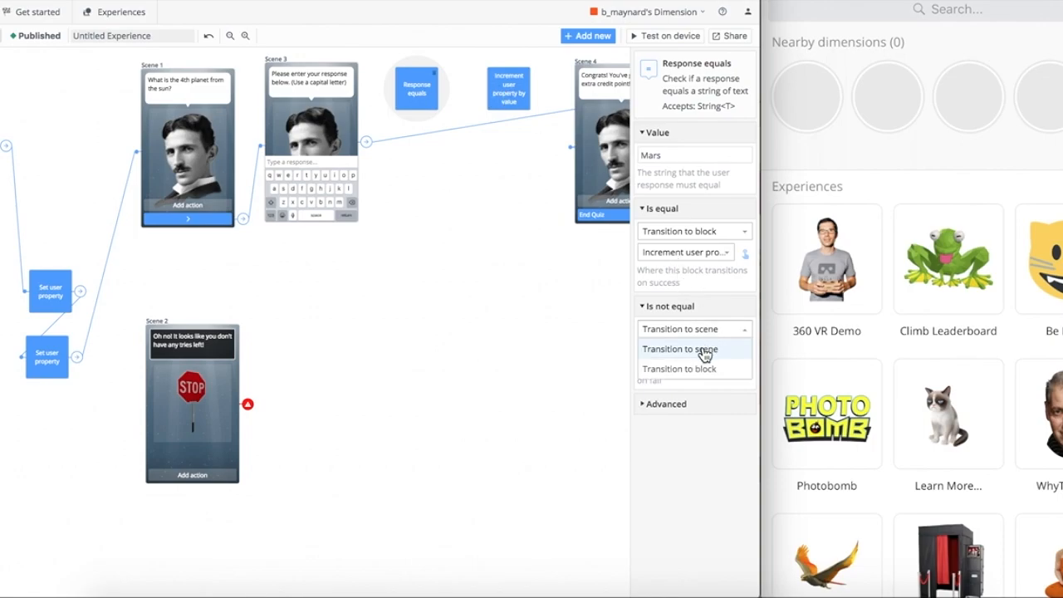
click(706, 350)
click(675, 350)
click(675, 381)
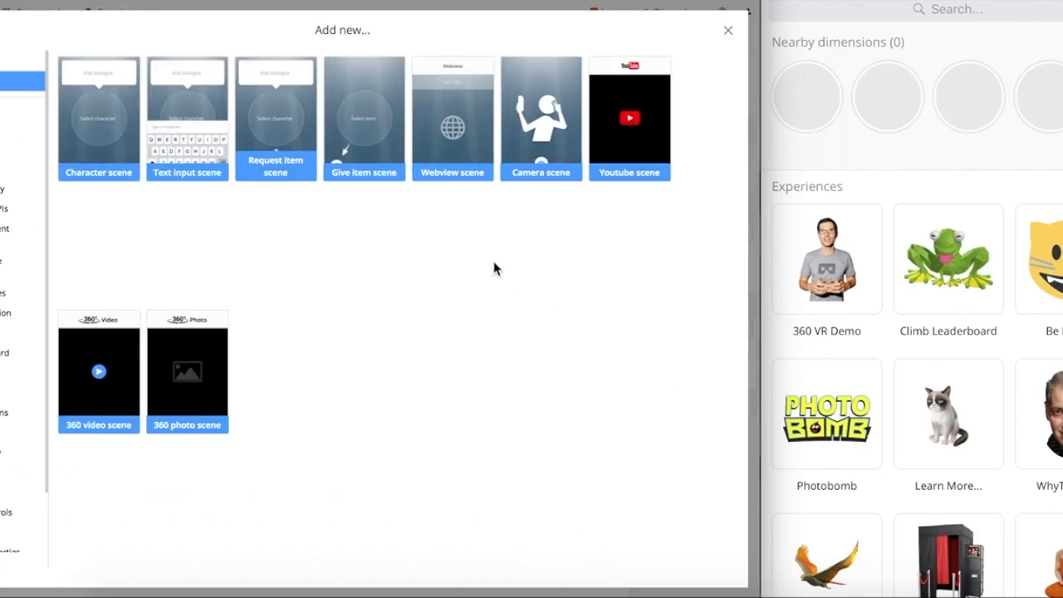
click(102, 114)
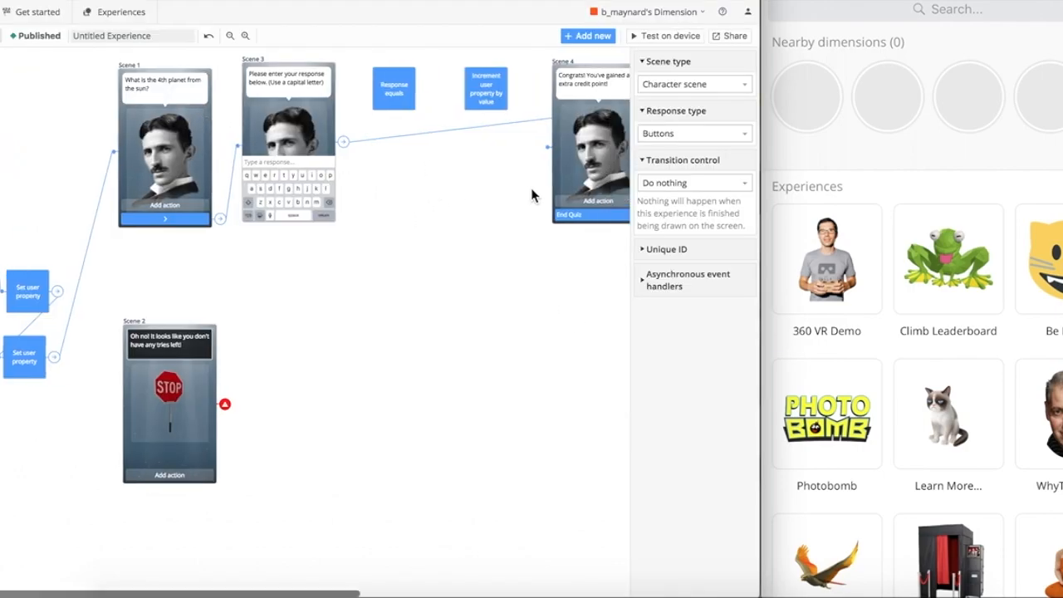
drag(306, 74, 36, 237)
scroll(351, 351, left, 10)
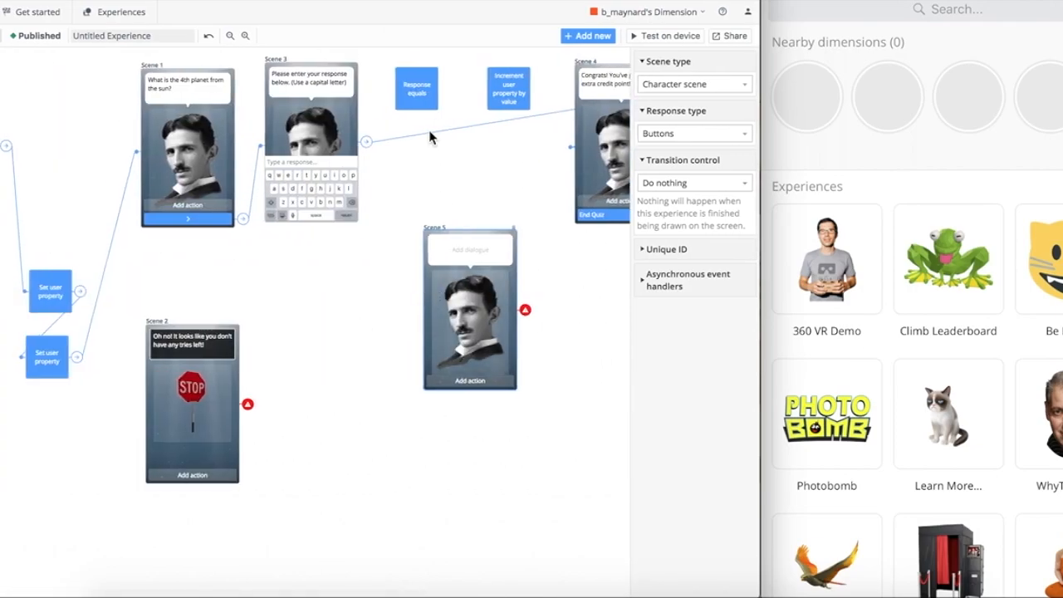
- Reselect Scene 5 as the transition scene for the Response equals block's Is not equal outcome
click(418, 88)
click(686, 355)
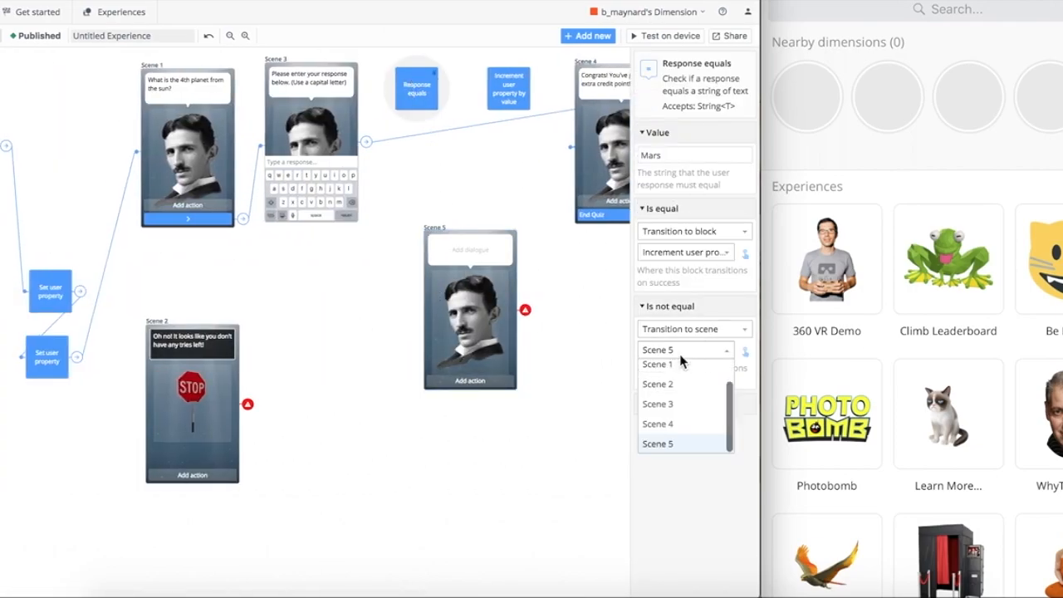
click(667, 443)
- Give Scene 5 the dialogue "Oh no! You've answered incorrectly!" and add an arrow response button that ends the experience
click(462, 249)
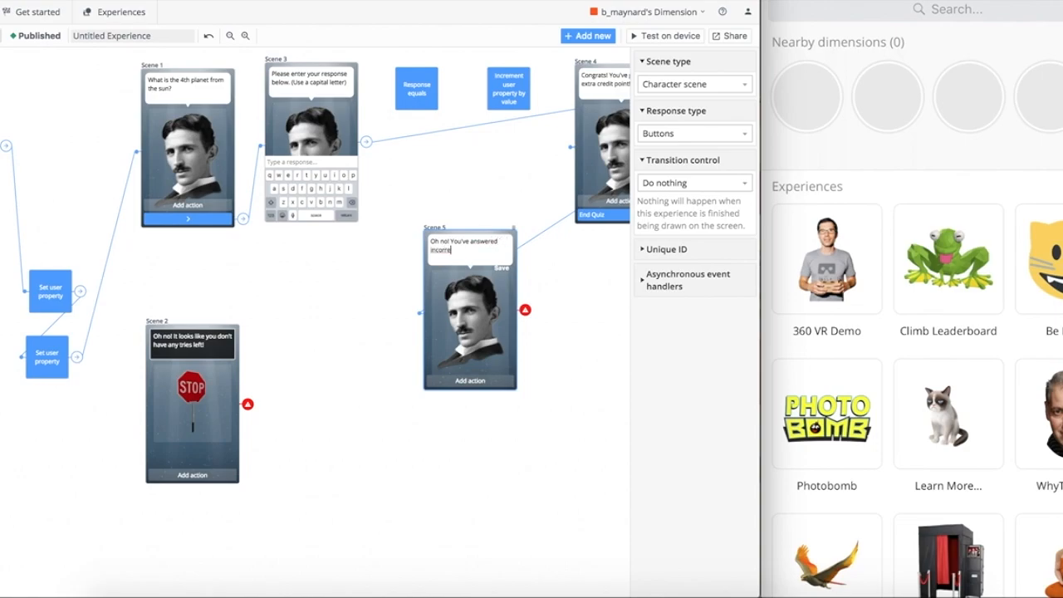
click(486, 382)
click(696, 135)
click(691, 211)
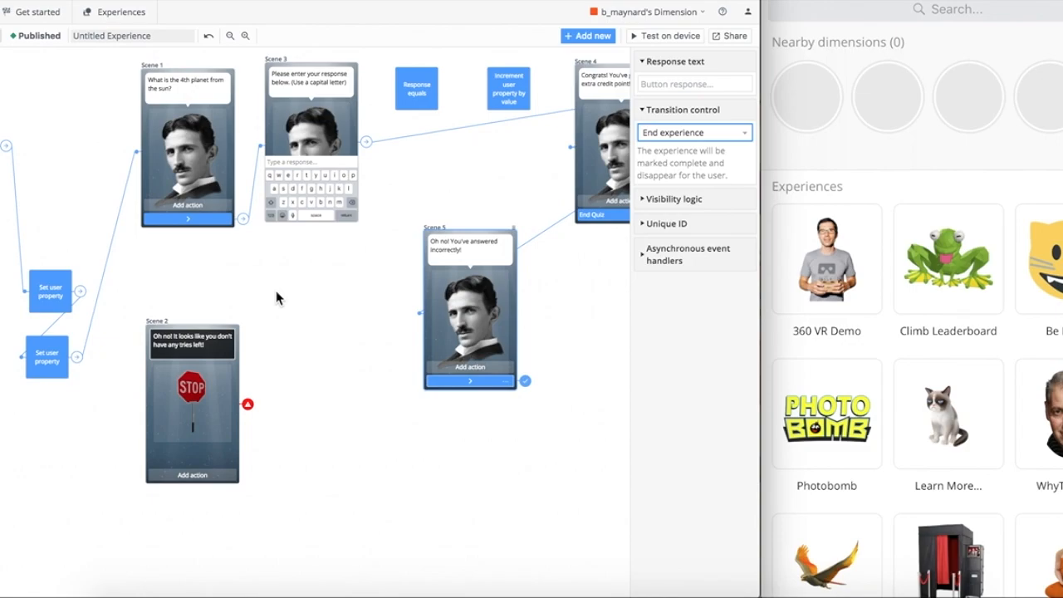
click(680, 37)
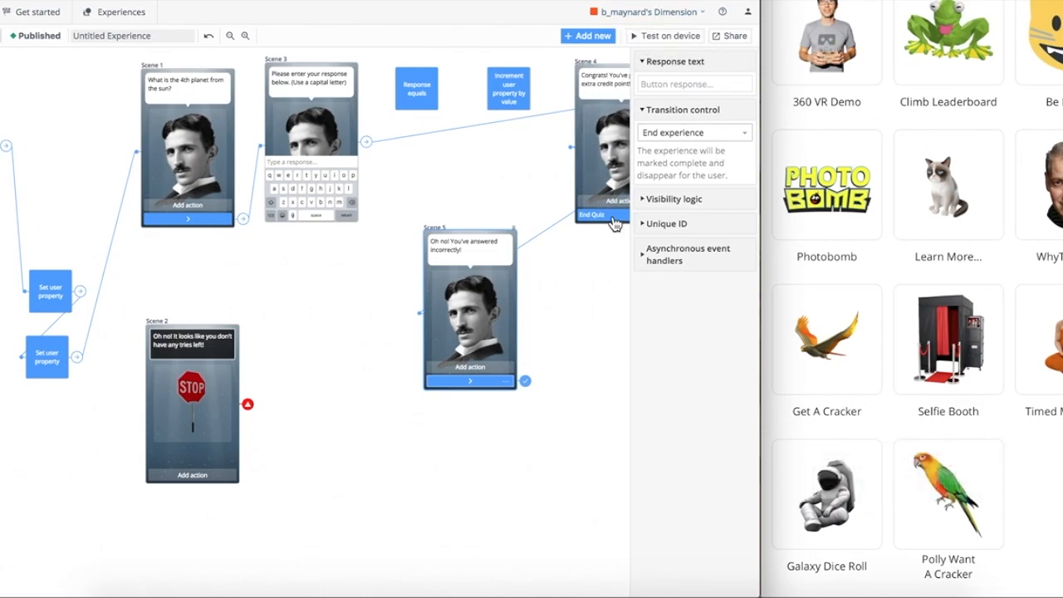
- Set the value of the tries Set user property block to 1 and shift the block slightly up and to the right
click(58, 298)
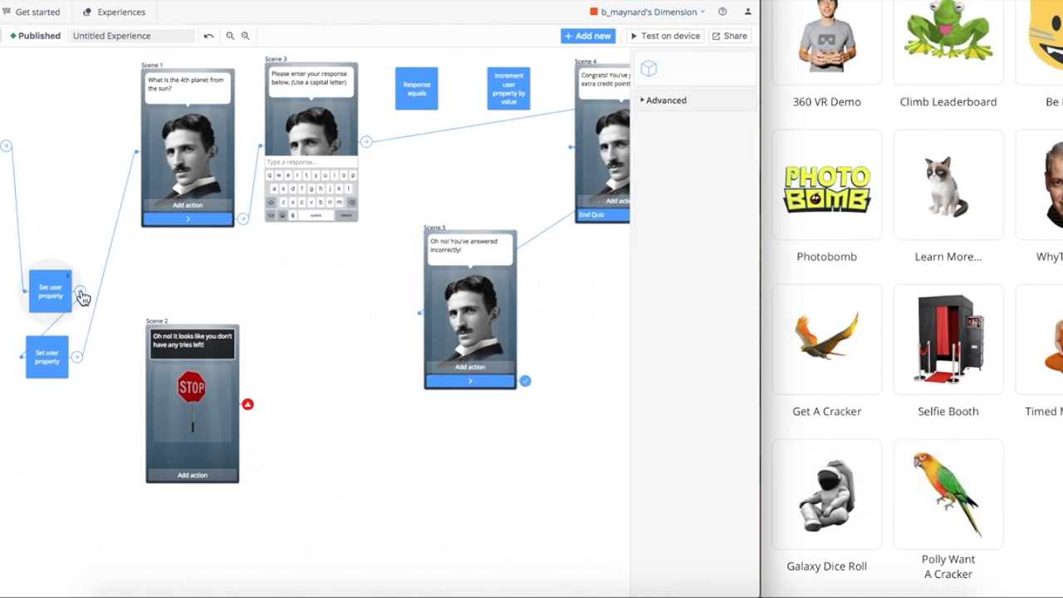
click(686, 216)
text(1)
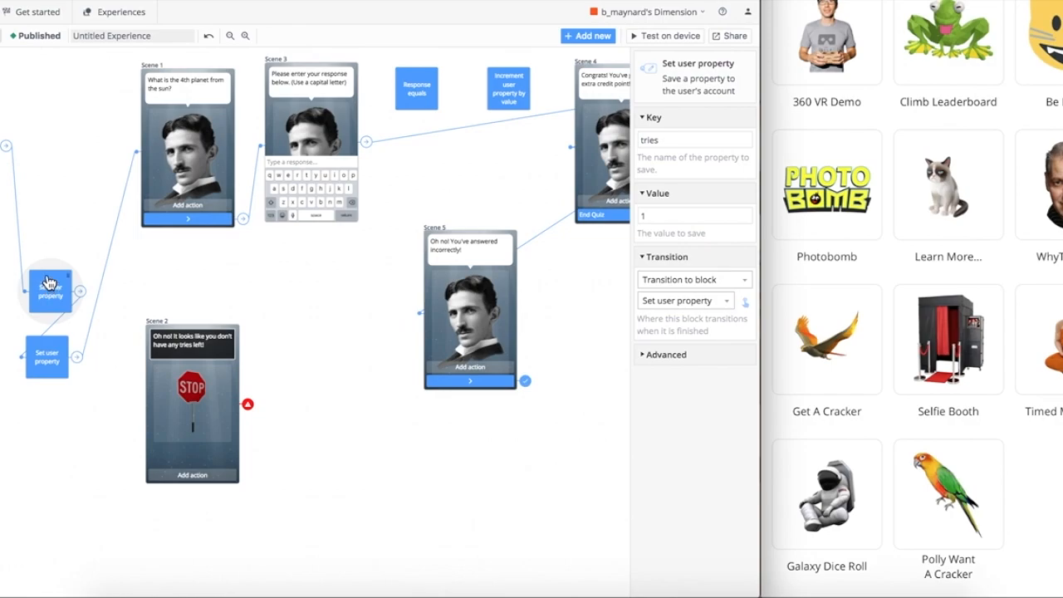
drag(64, 275, 78, 267)
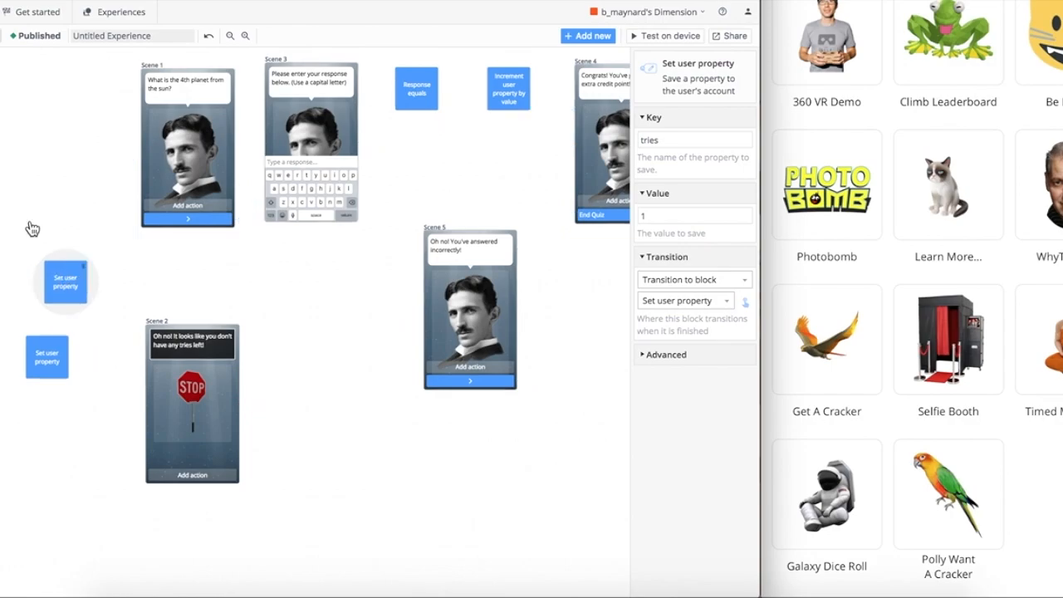
- Create a new Check user property block from the Entry block's initial transition to block
click(45, 354)
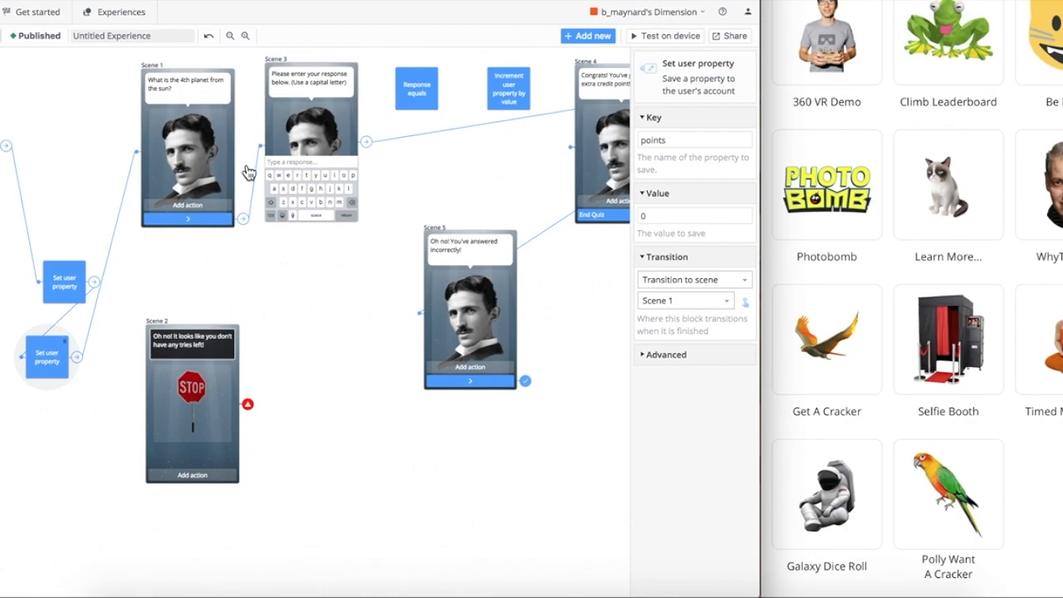
click(96, 267)
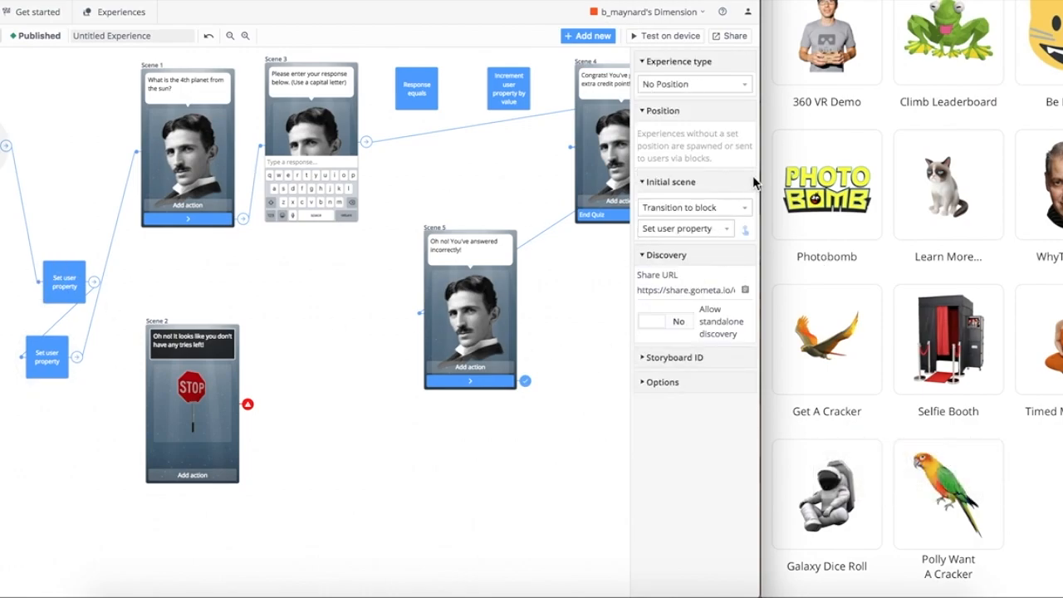
click(707, 209)
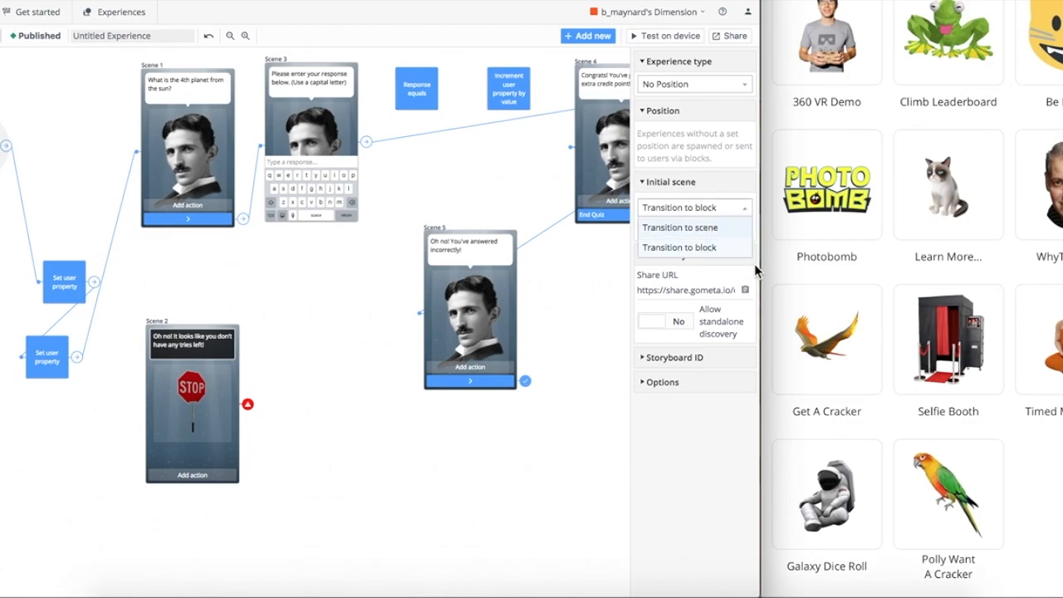
click(686, 246)
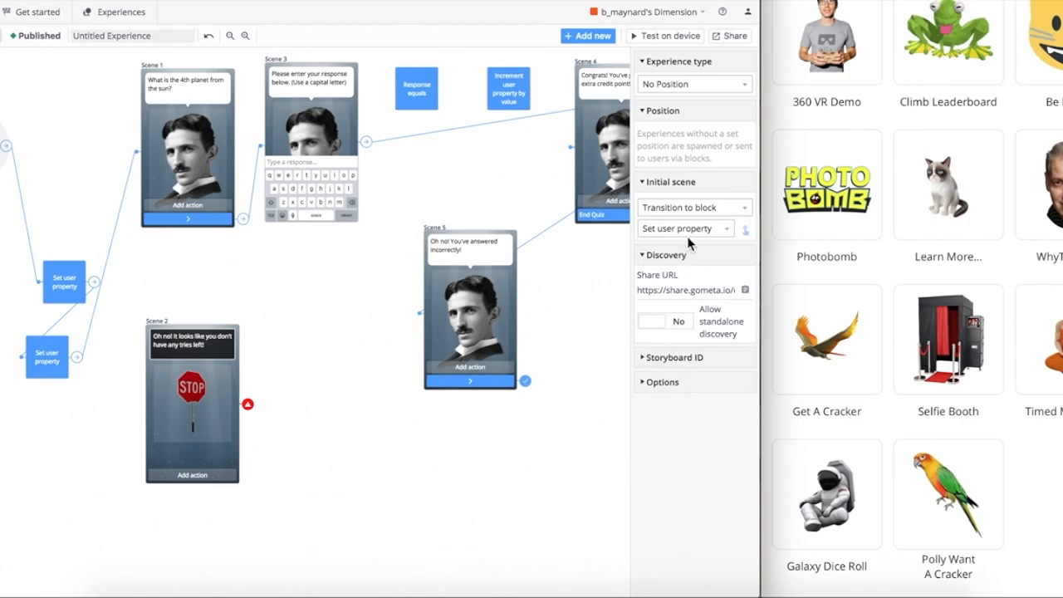
click(696, 230)
scroll(675, 324, down, 1)
scroll(678, 319, up, 2)
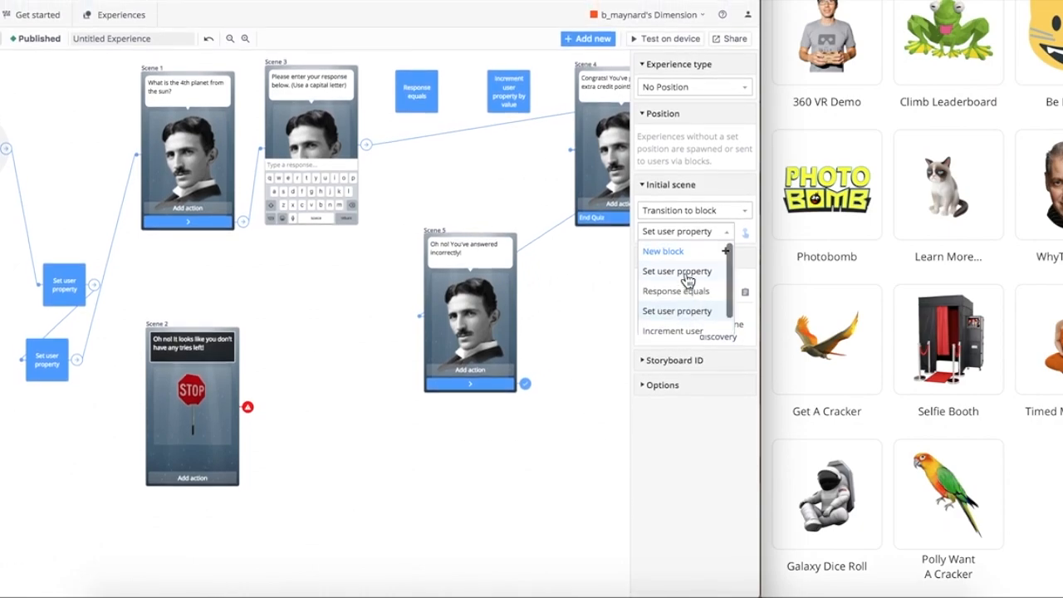
scroll(665, 263, down, 1)
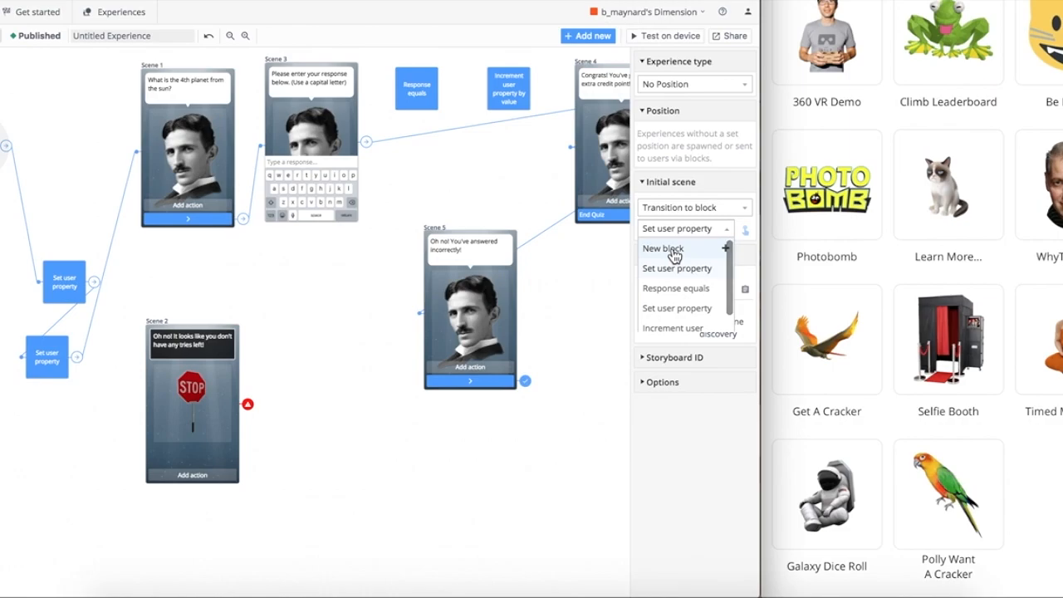
click(672, 248)
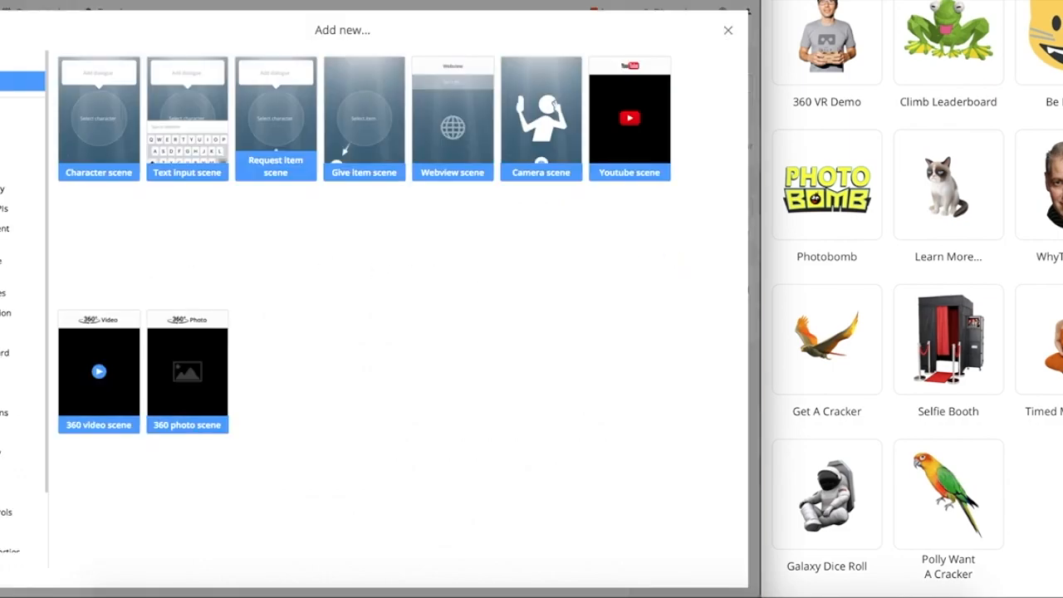
scroll(22, 403, down, 2)
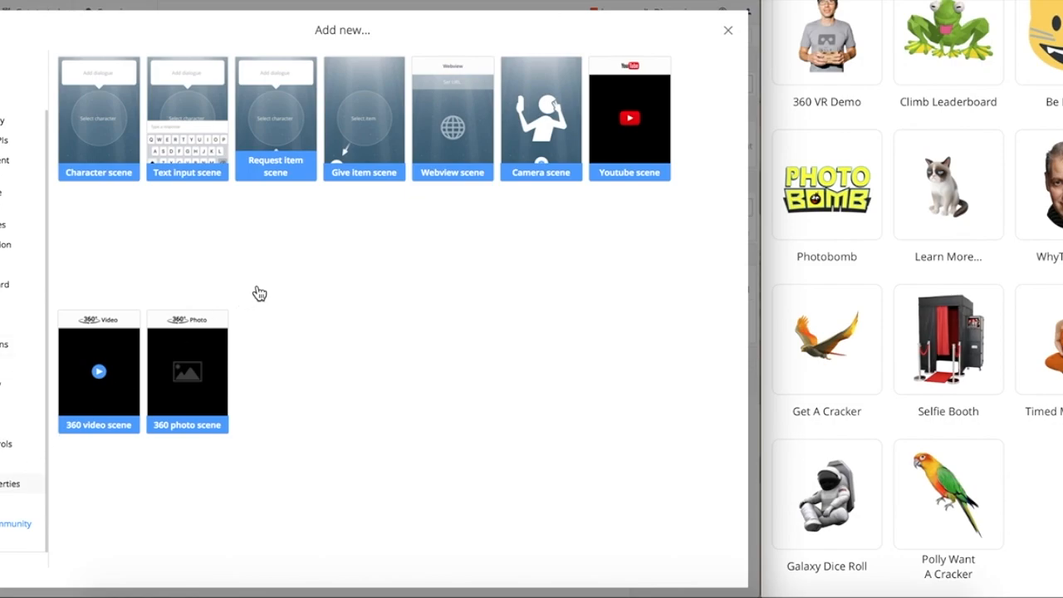
click(17, 484)
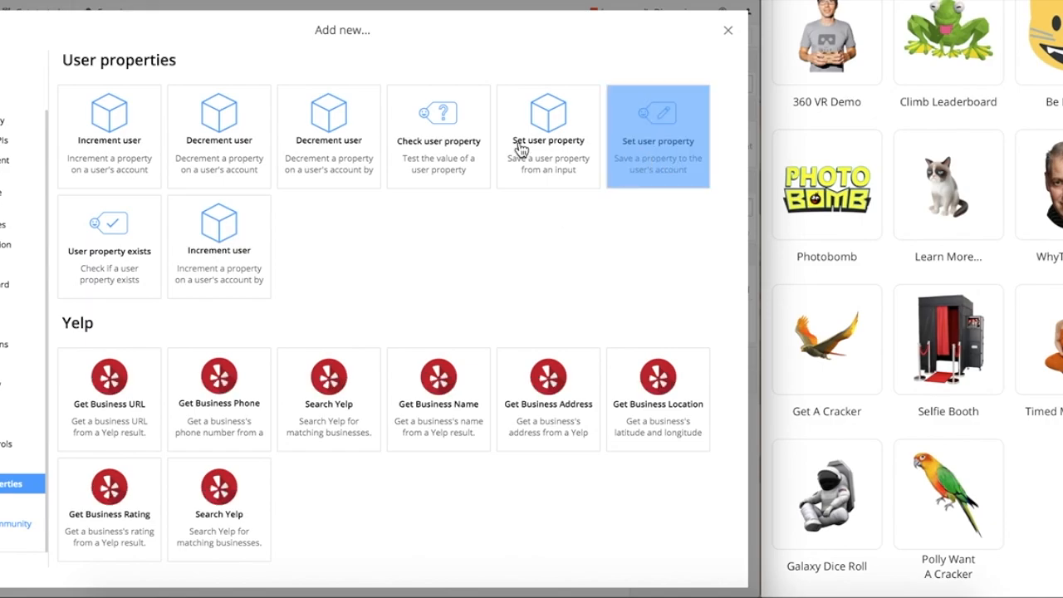
click(449, 135)
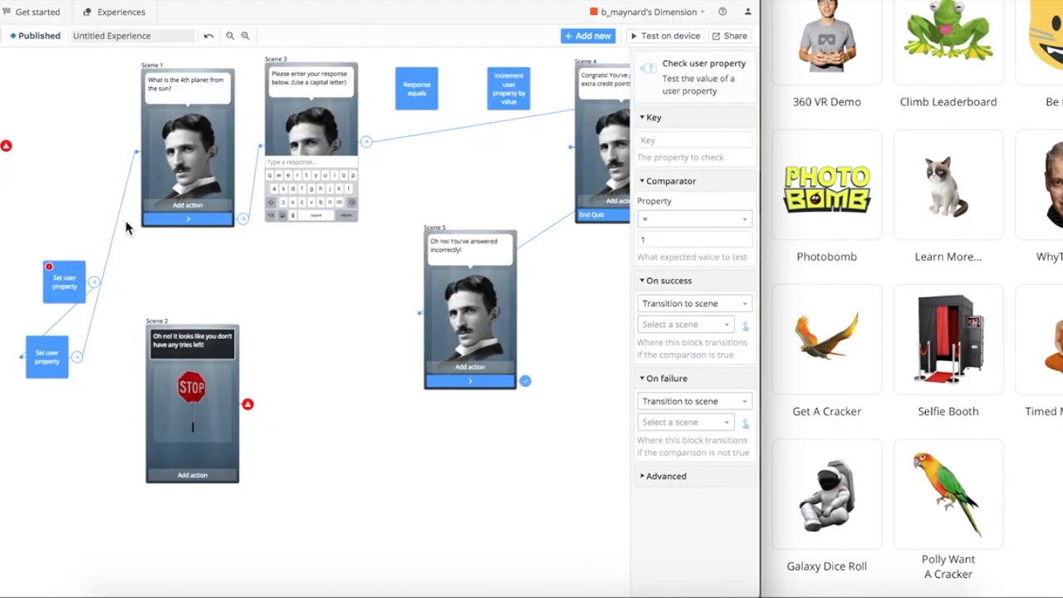
- Place the Check user property block beside Scene 1, above the tries Set user property block
scroll(365, 233, right, 10)
drag(467, 84, 0, 189)
scroll(346, 160, left, 10)
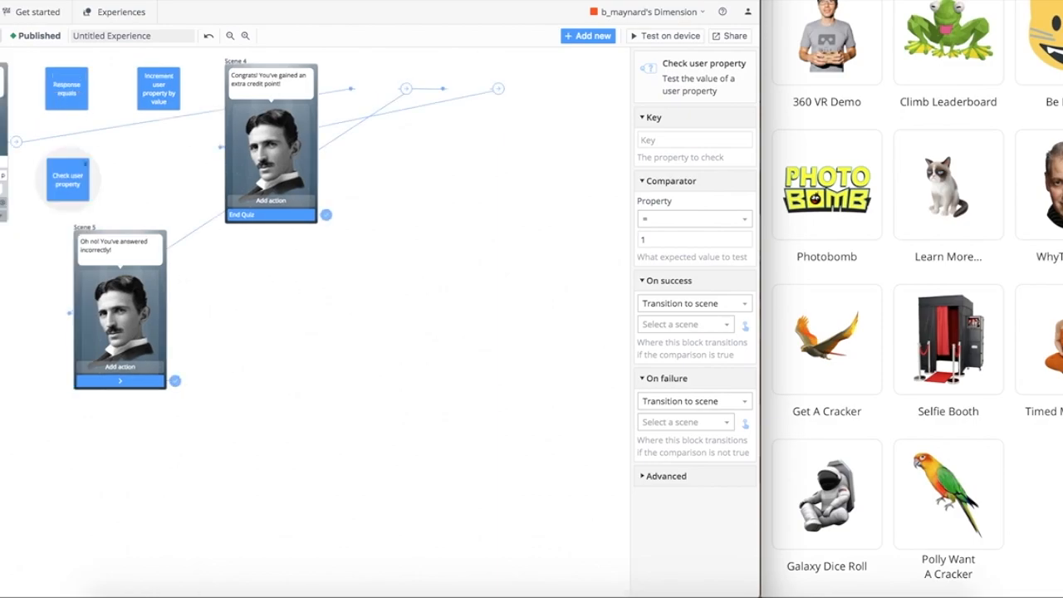
drag(417, 177, 4, 172)
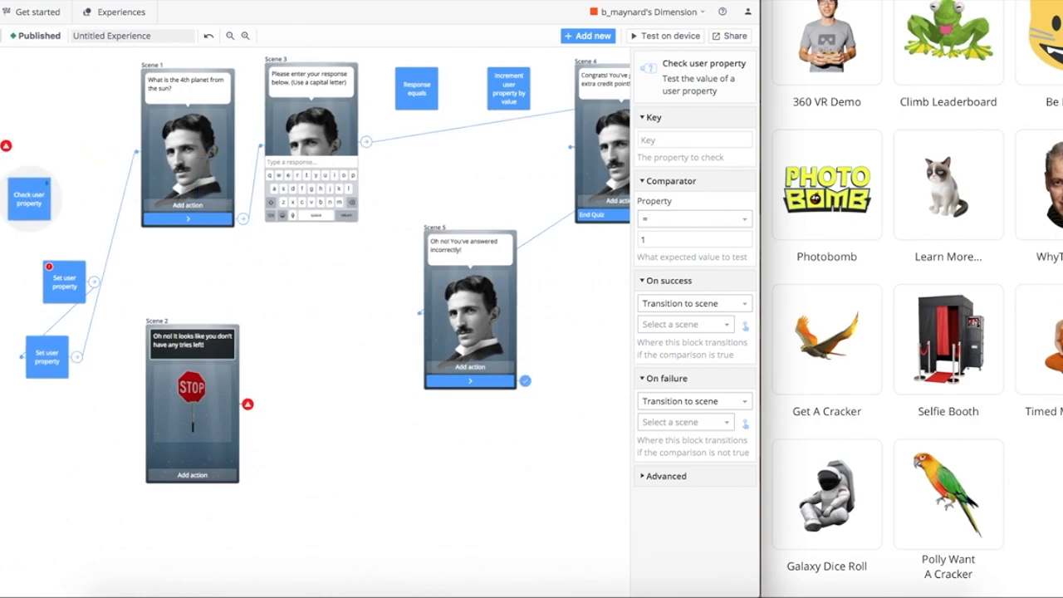
- Set the Entry block's initial scene to transition to the Check user property block
click(0, 147)
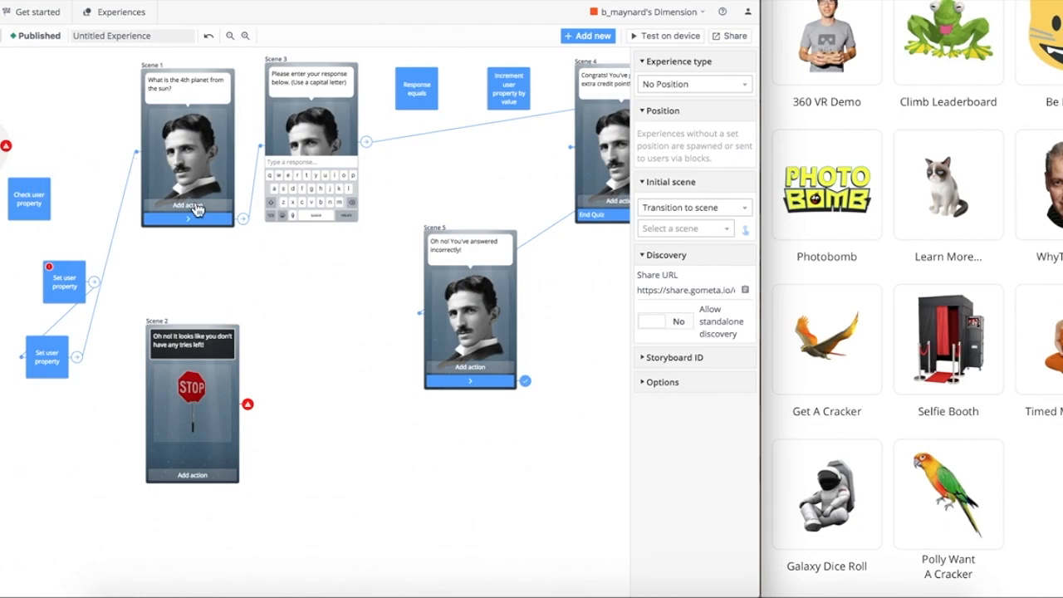
click(696, 214)
click(685, 247)
click(693, 232)
scroll(690, 274, down, 2)
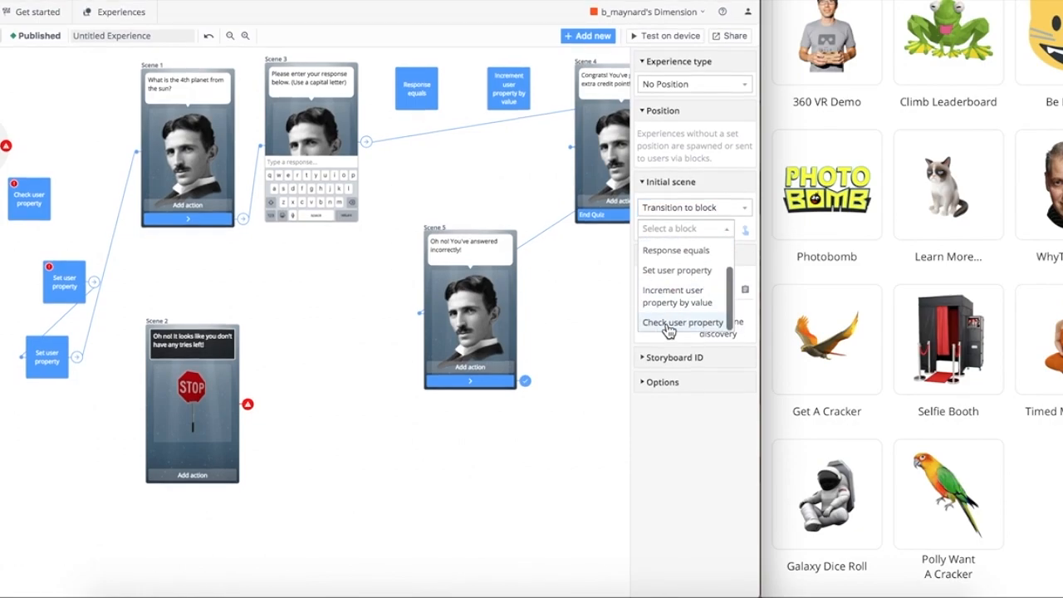
click(669, 330)
- Set the Check user property block's expected value to 0 and transition its On success outcome to Scene 2
click(48, 207)
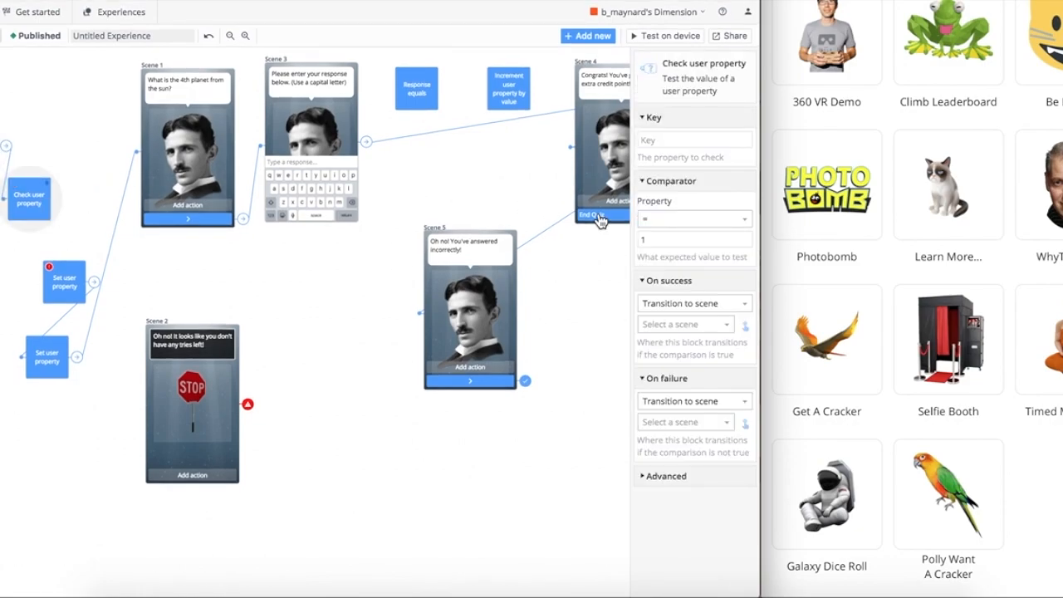
click(665, 242)
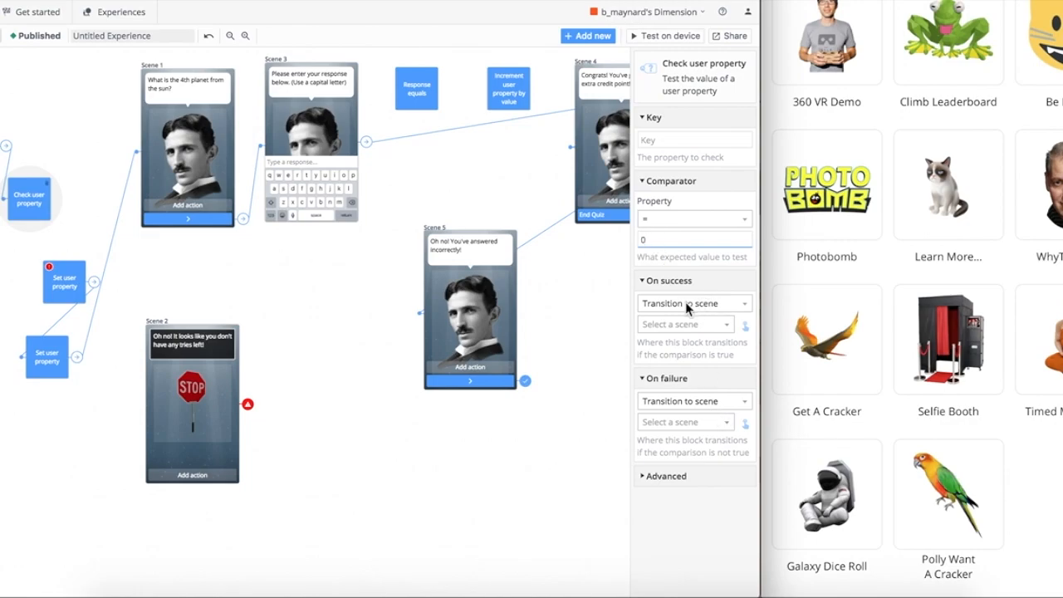
click(685, 304)
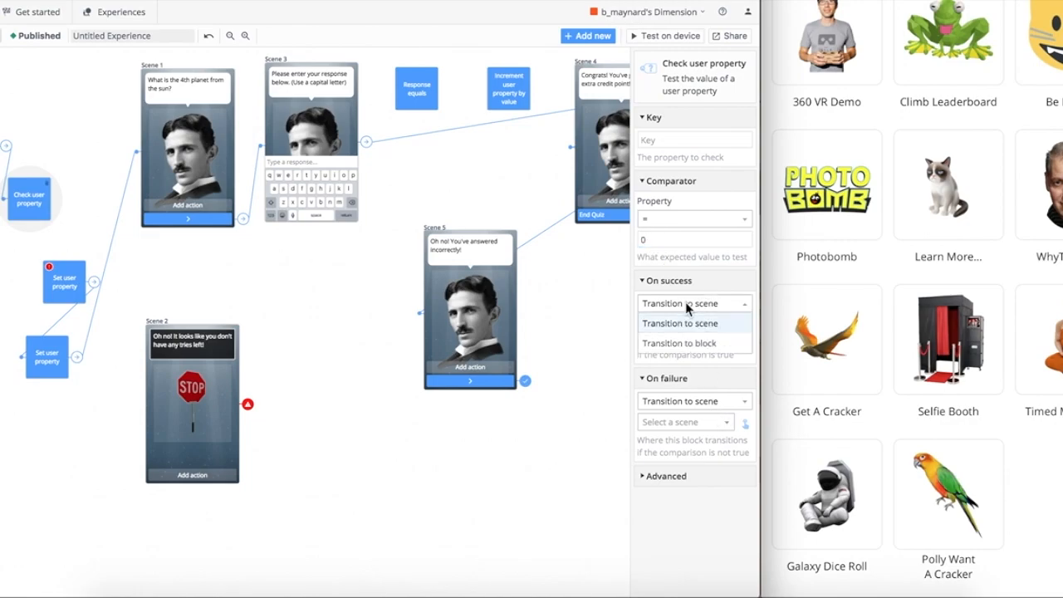
click(696, 323)
click(688, 325)
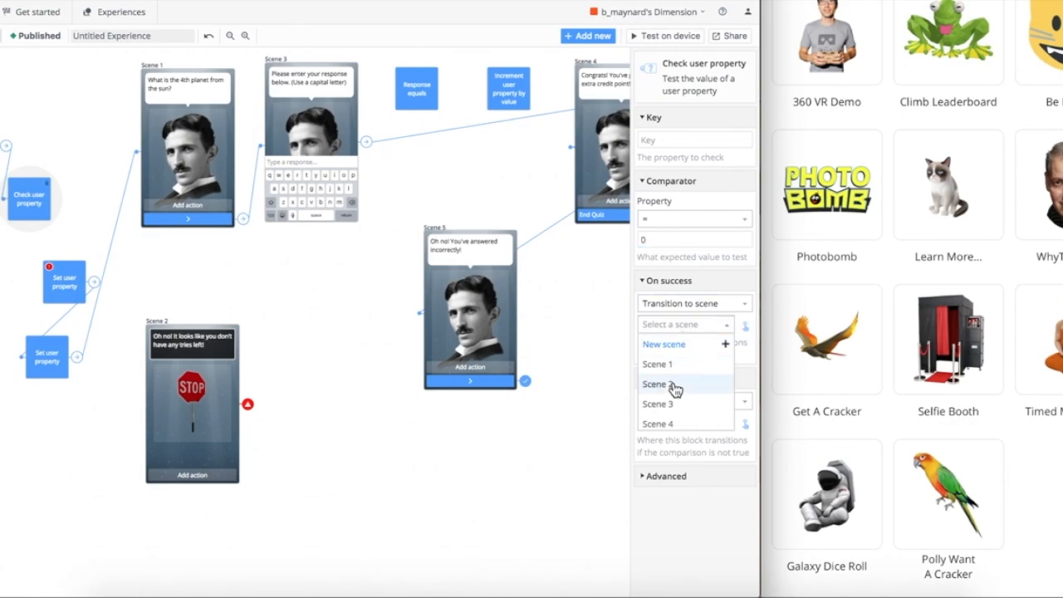
click(672, 386)
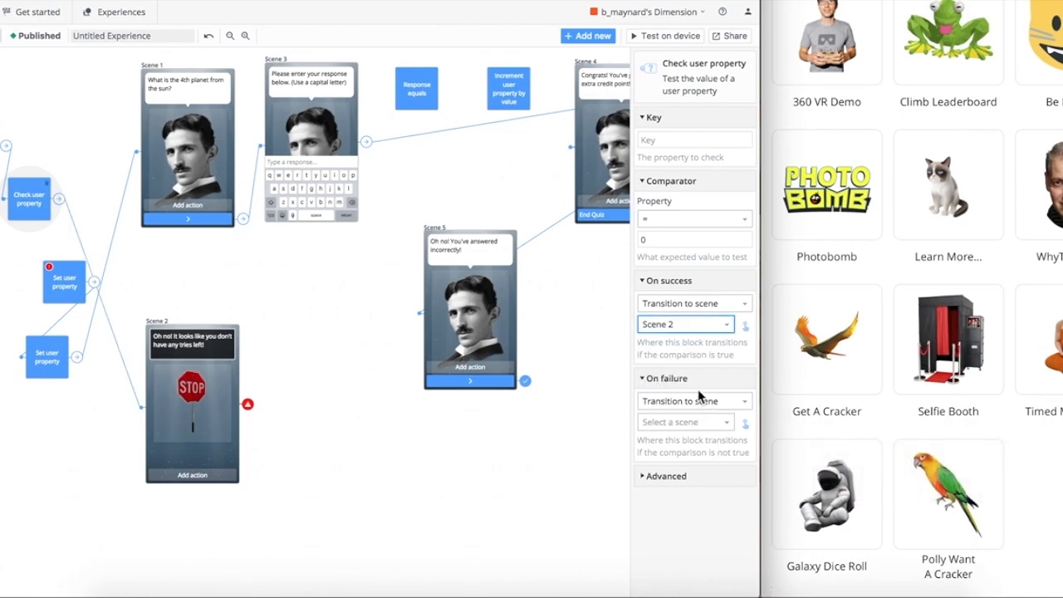
- Transition the Check user property block's On failure outcome to the tries Set user property block
click(680, 402)
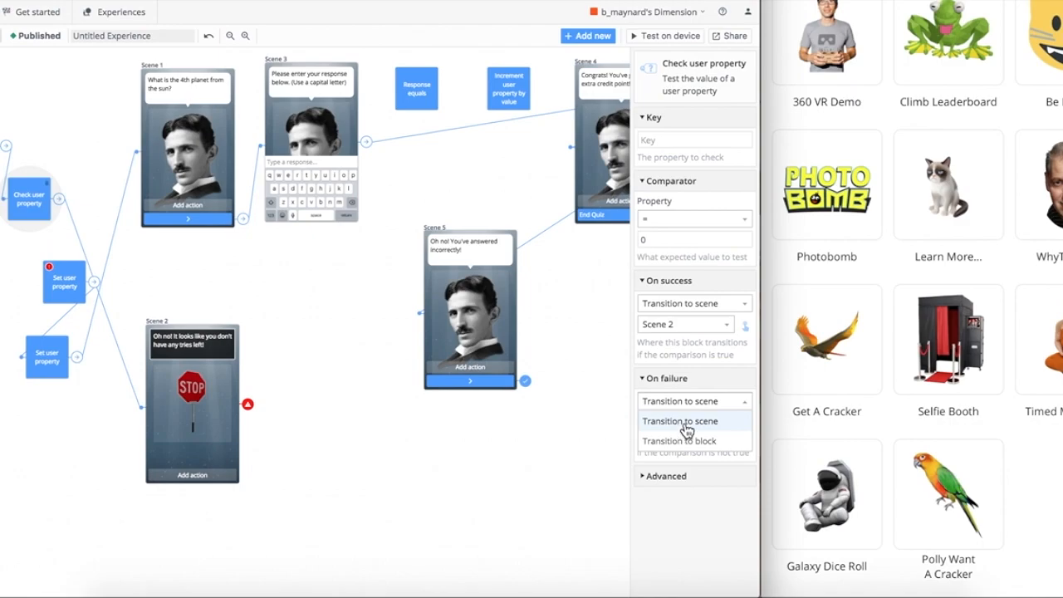
click(689, 439)
click(703, 422)
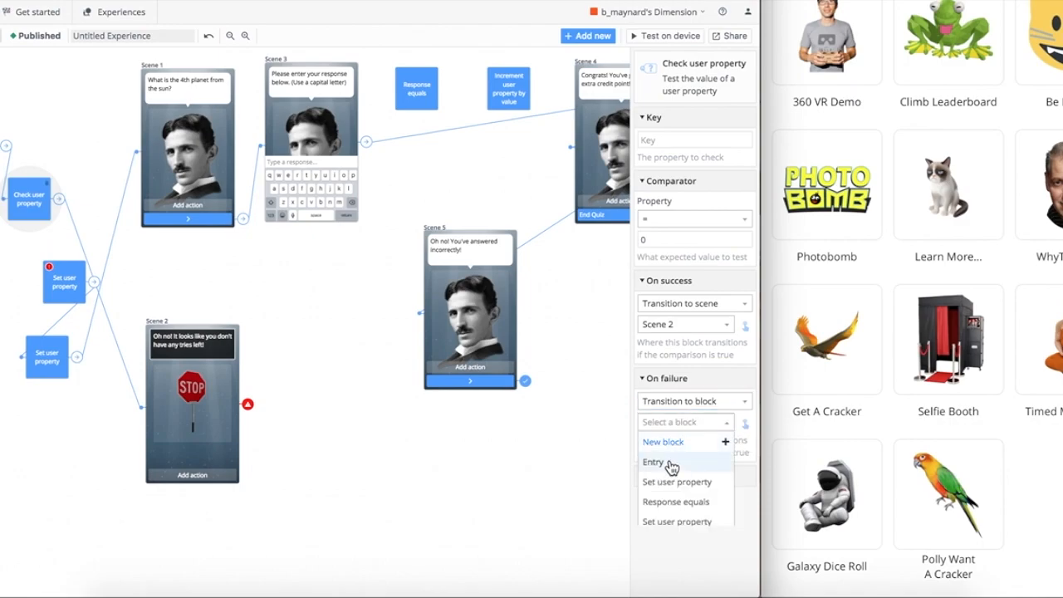
click(678, 483)
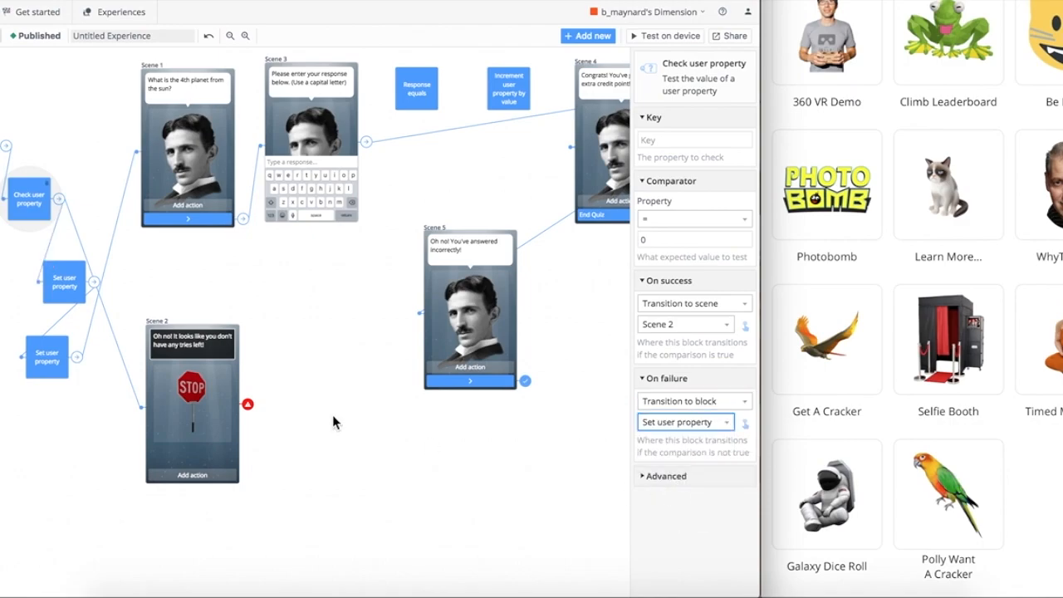
- Review the tries Set user property block and fill in the Check user property block's Key
click(50, 289)
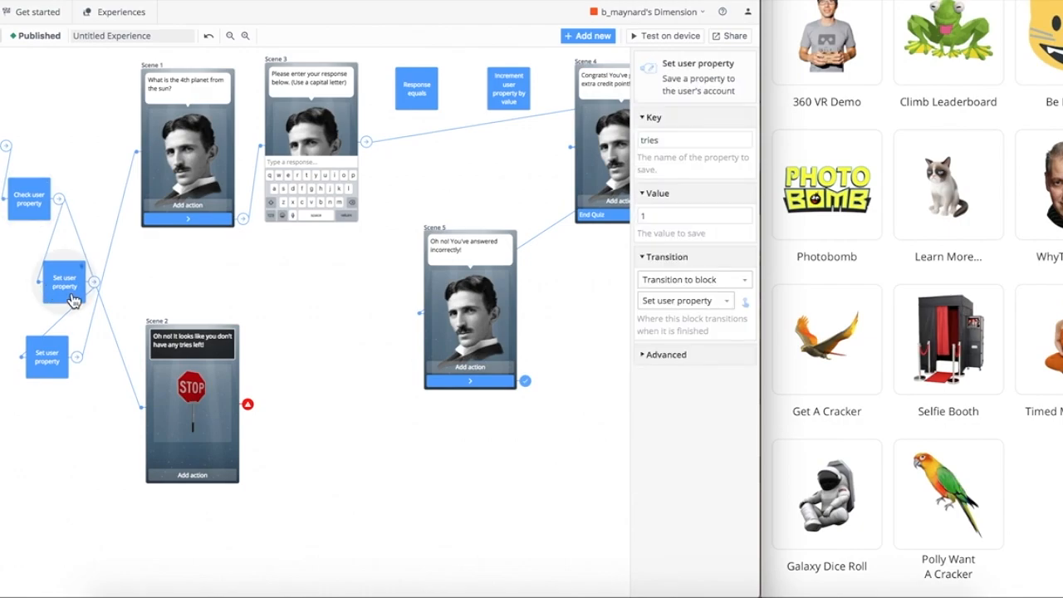
click(29, 198)
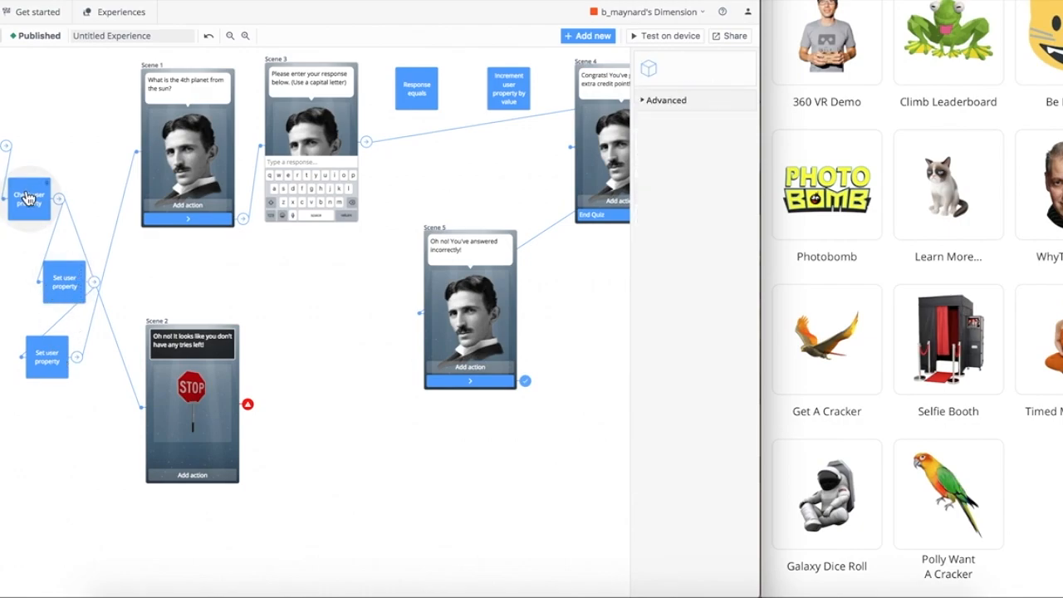
click(678, 142)
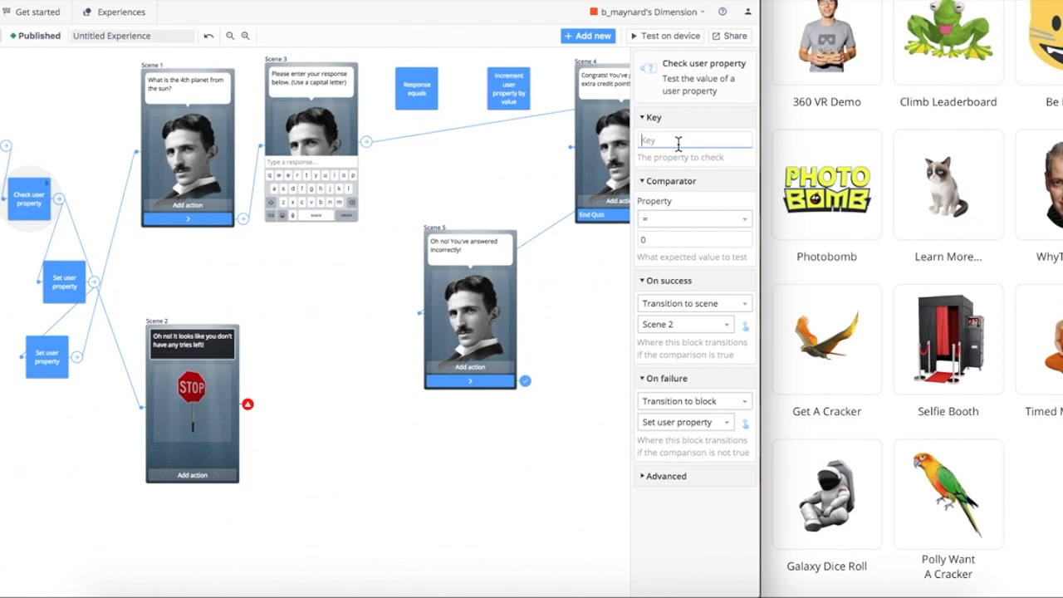
click(308, 397)
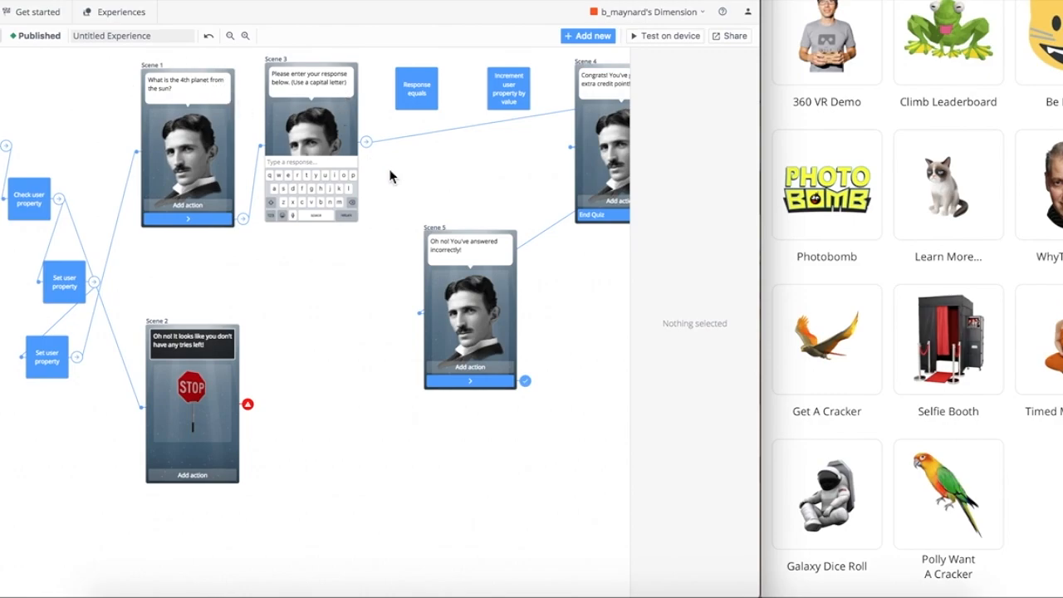
- Change Scene 4's dialogue to "Congrats! You've answered correctly!"
scroll(413, 173, right, 5)
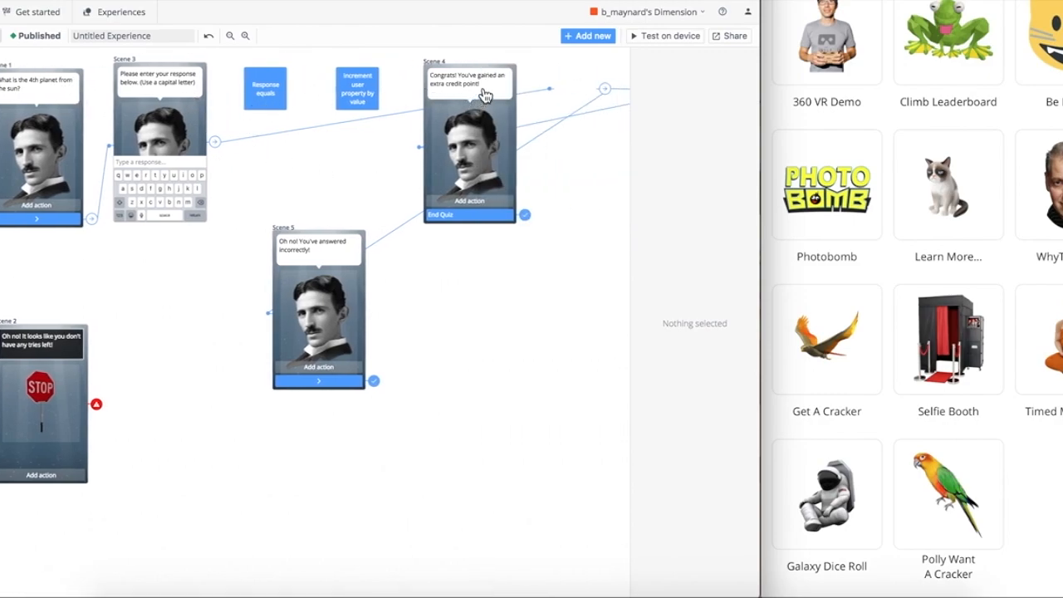
scroll(550, 123, left, 2)
scroll(551, 123, right, 4)
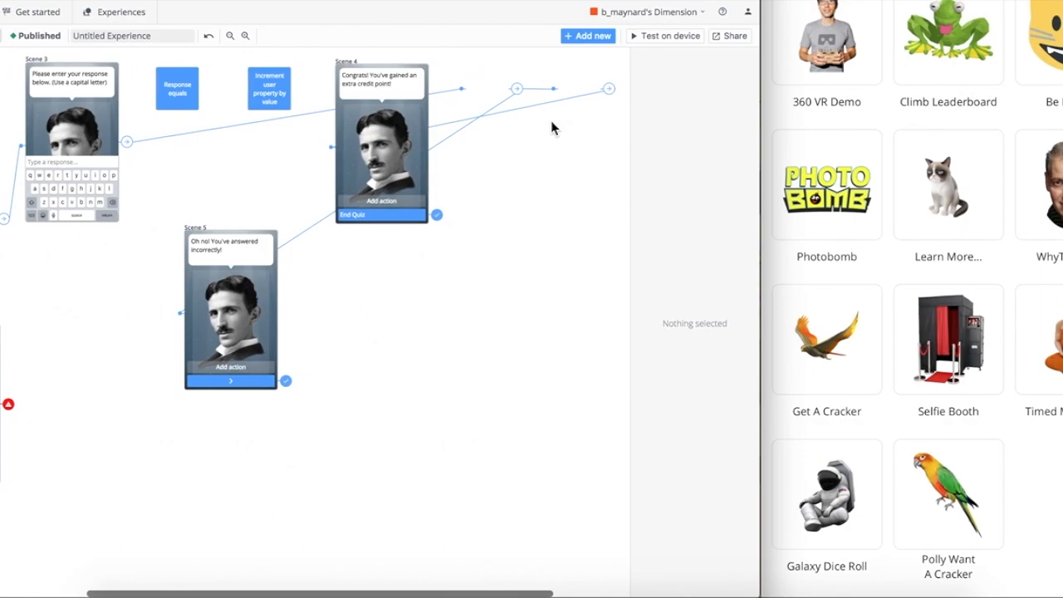
scroll(551, 120, right, 1)
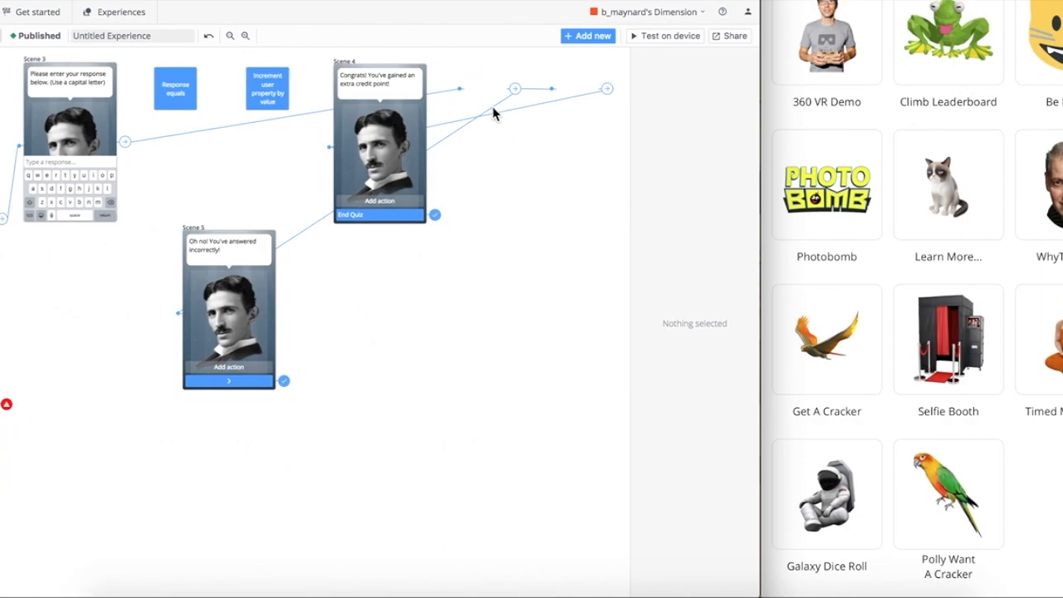
click(391, 218)
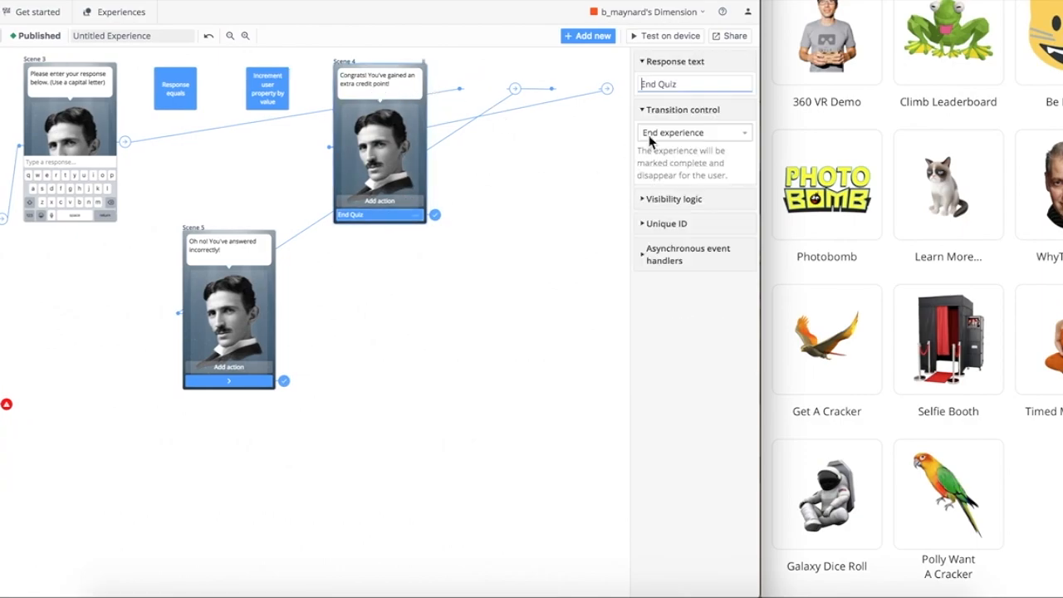
click(701, 135)
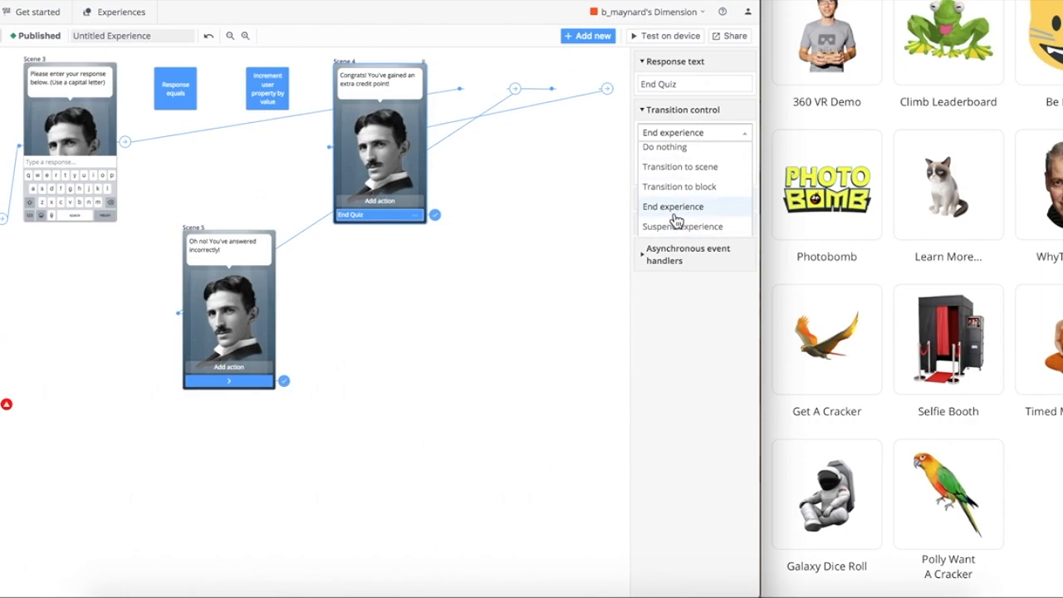
click(397, 86)
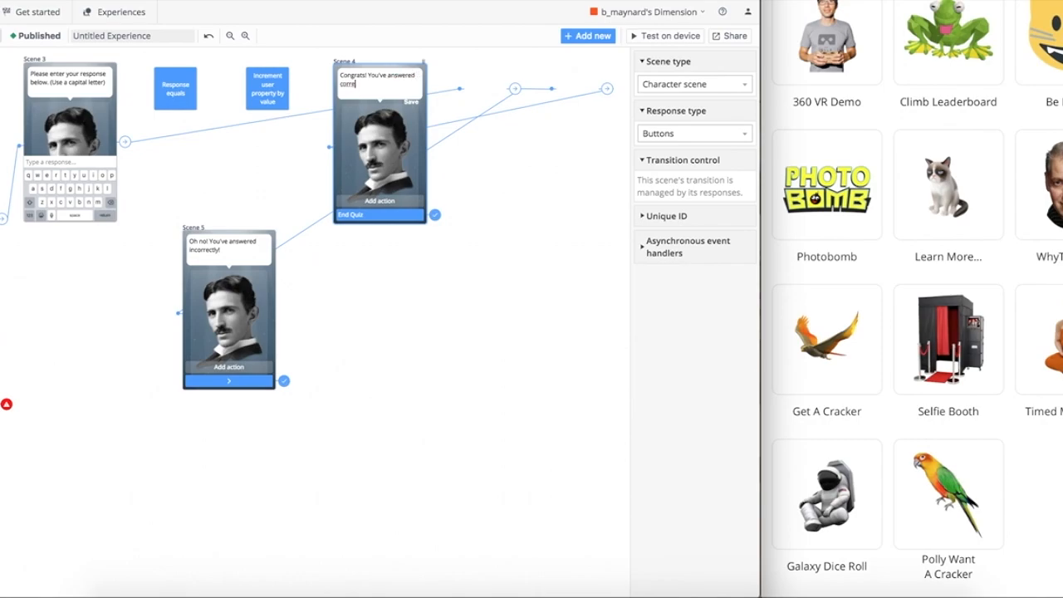
- Clear the End Quiz response text in Scene 4 and set that response's transition control to Transition to block
click(376, 219)
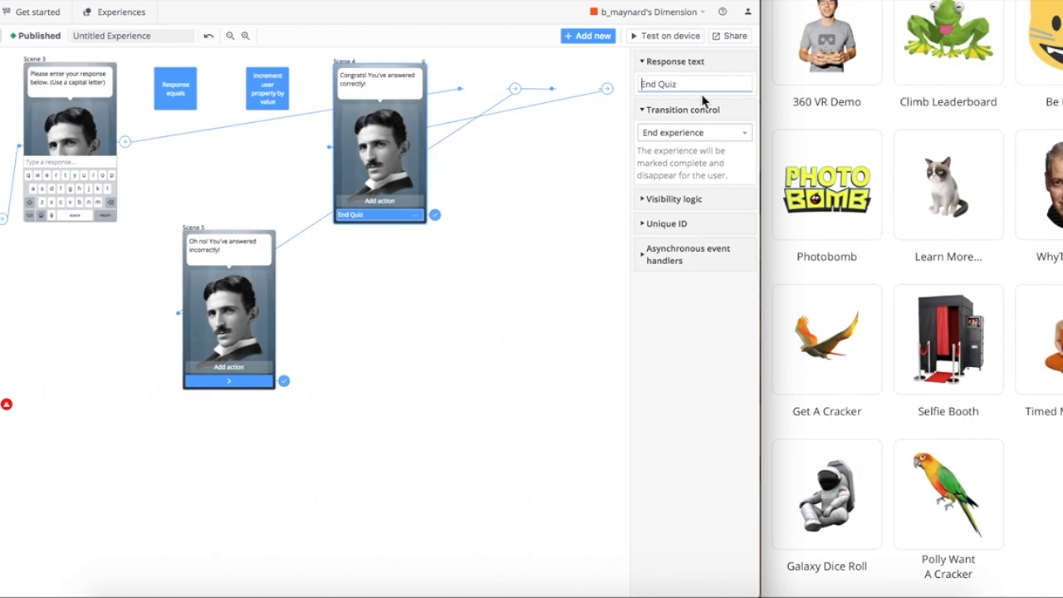
key(BackSpace)
key(BackSpace)
key(BackSpace)
click(679, 126)
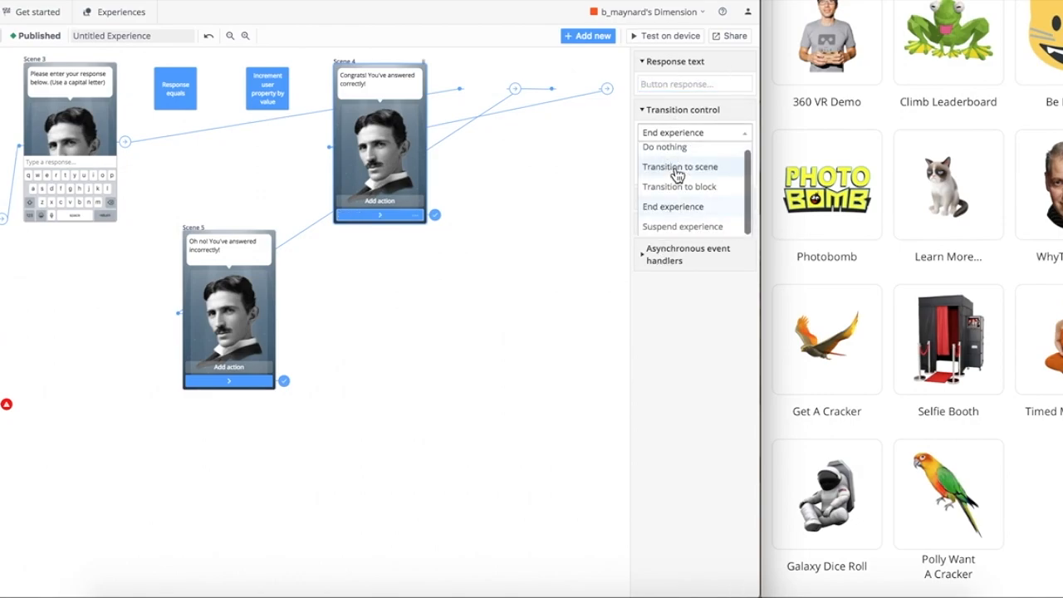
click(685, 168)
click(714, 133)
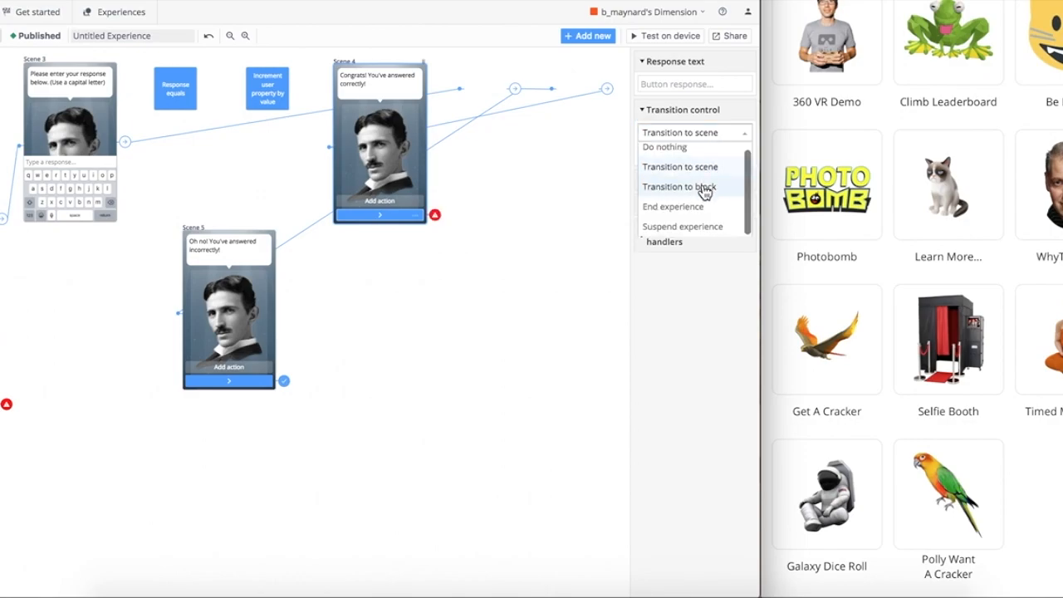
click(703, 188)
- Add a new Increment user property by value block with the key points and place it just right of Scene 4
click(691, 156)
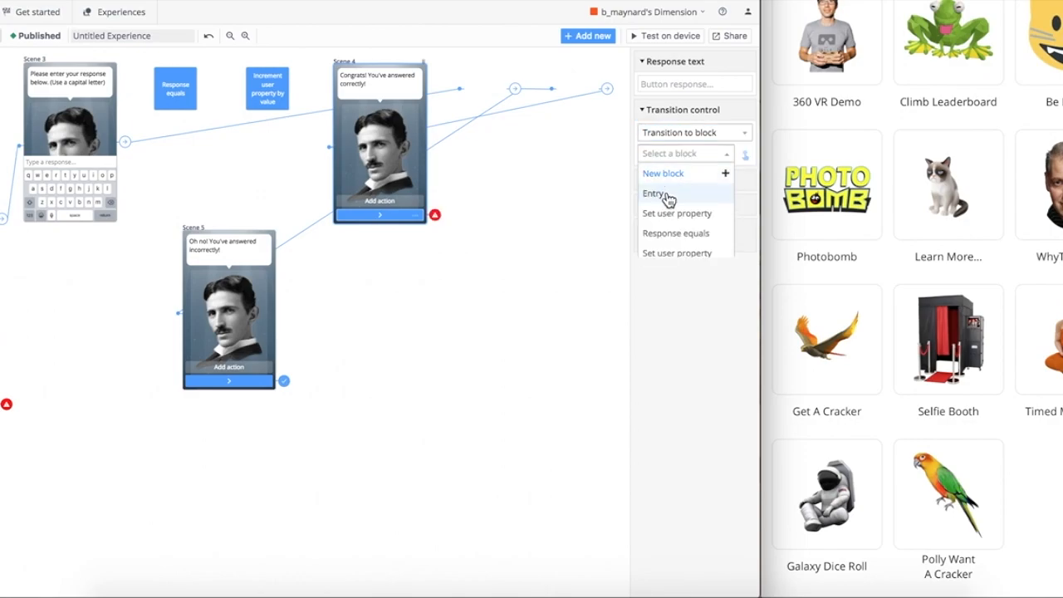
click(671, 173)
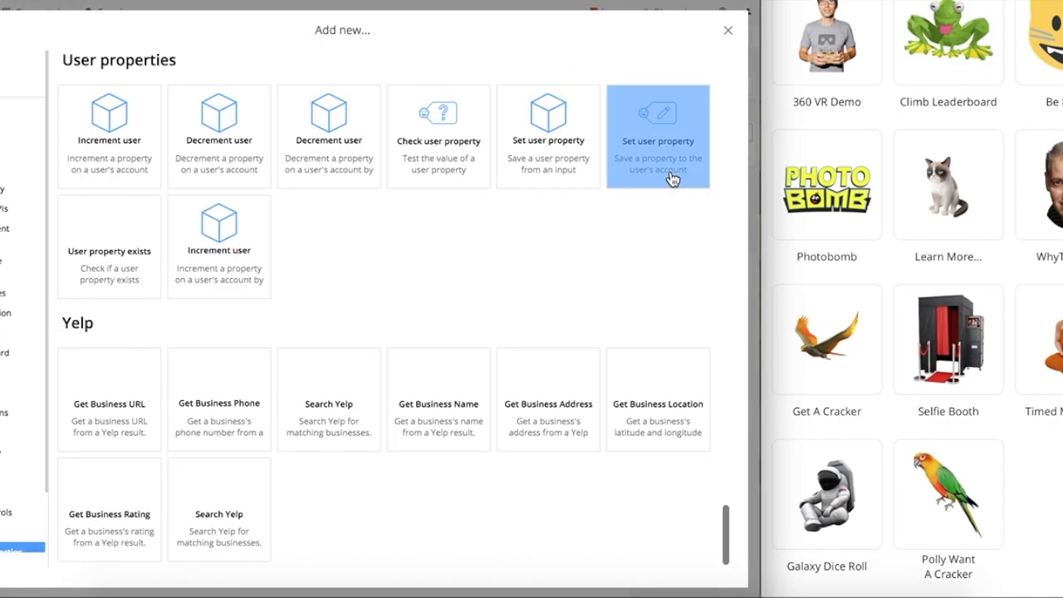
click(109, 166)
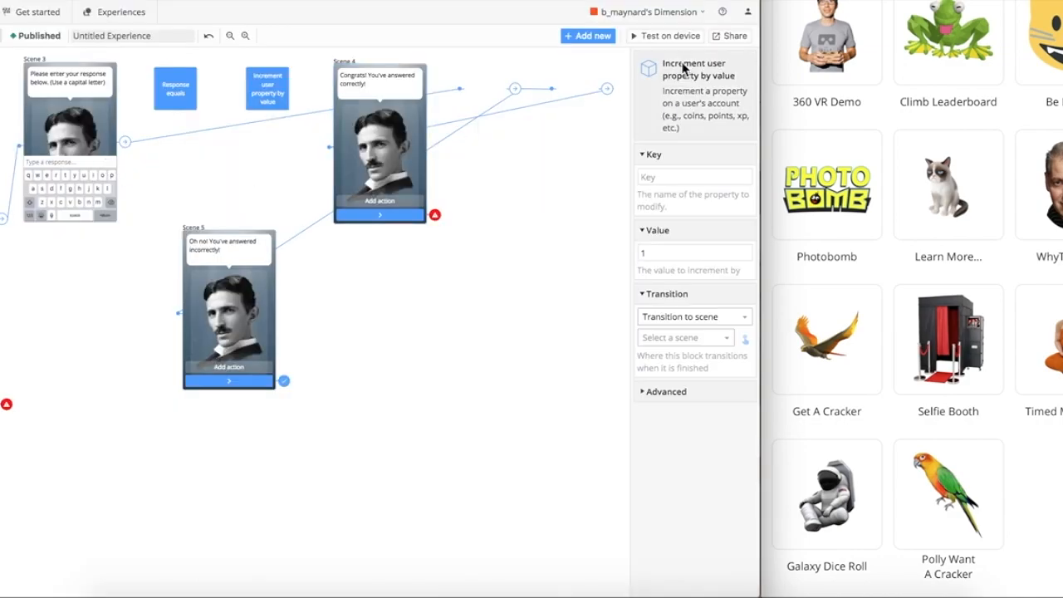
click(681, 177)
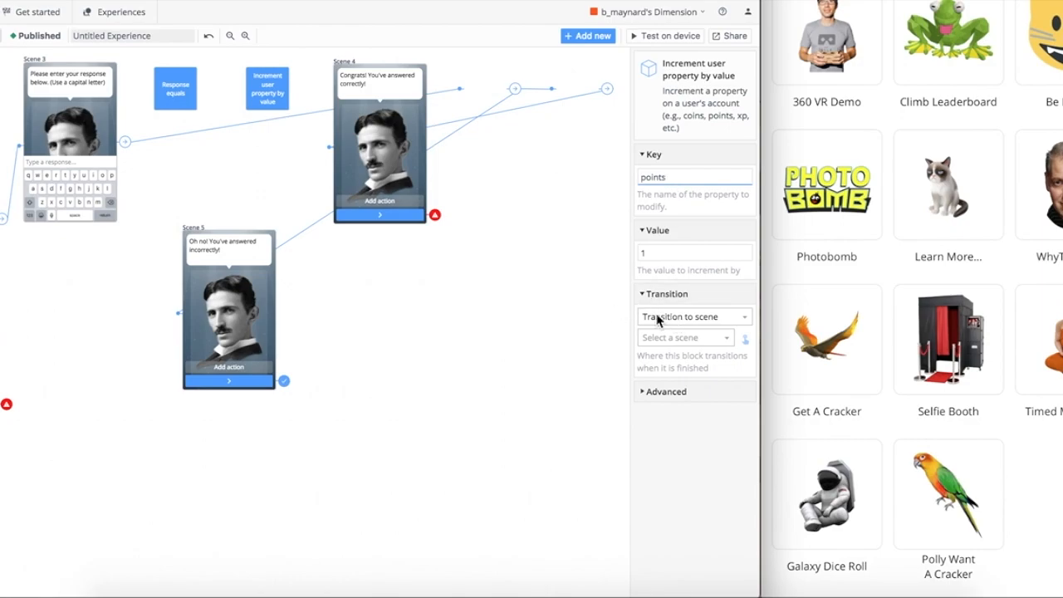
scroll(487, 301, right, 5)
drag(448, 94, 290, 109)
scroll(349, 158, left, 2)
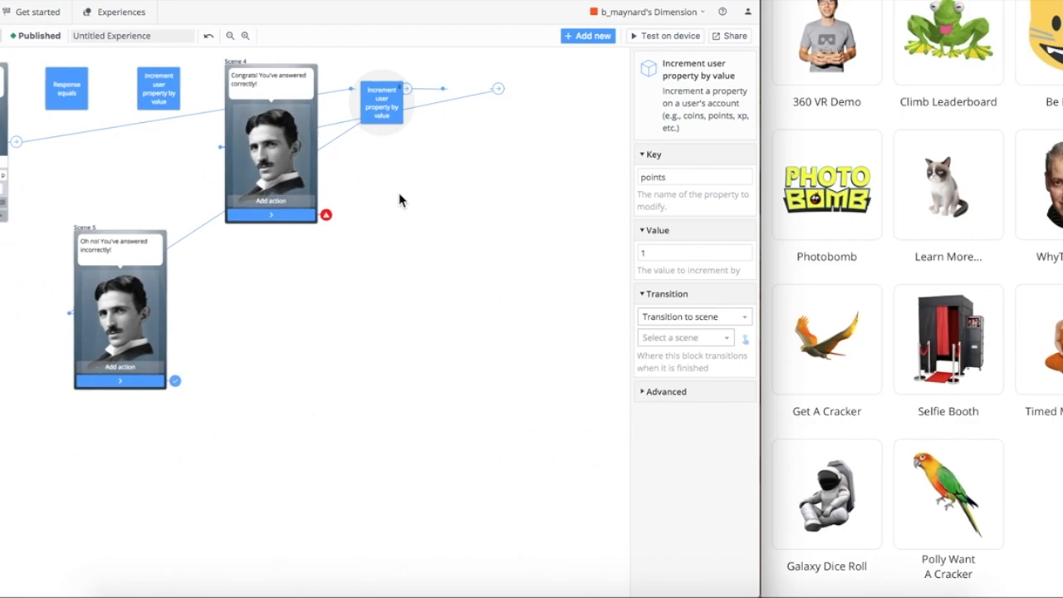
- Transition Scene 4's response to the Increment user property by value block beside it
click(270, 215)
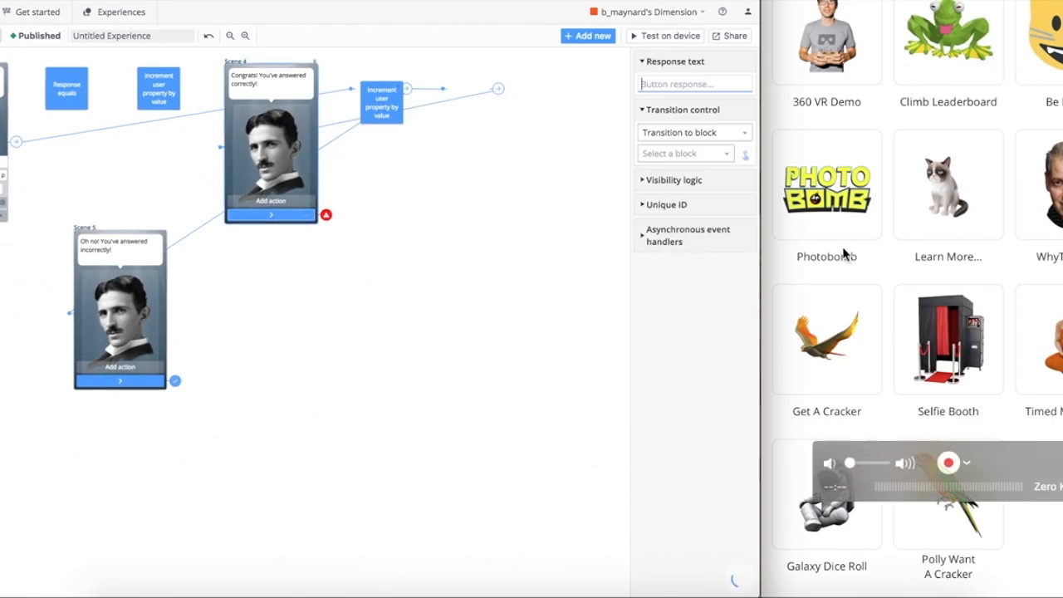
click(692, 155)
scroll(695, 240, down, 3)
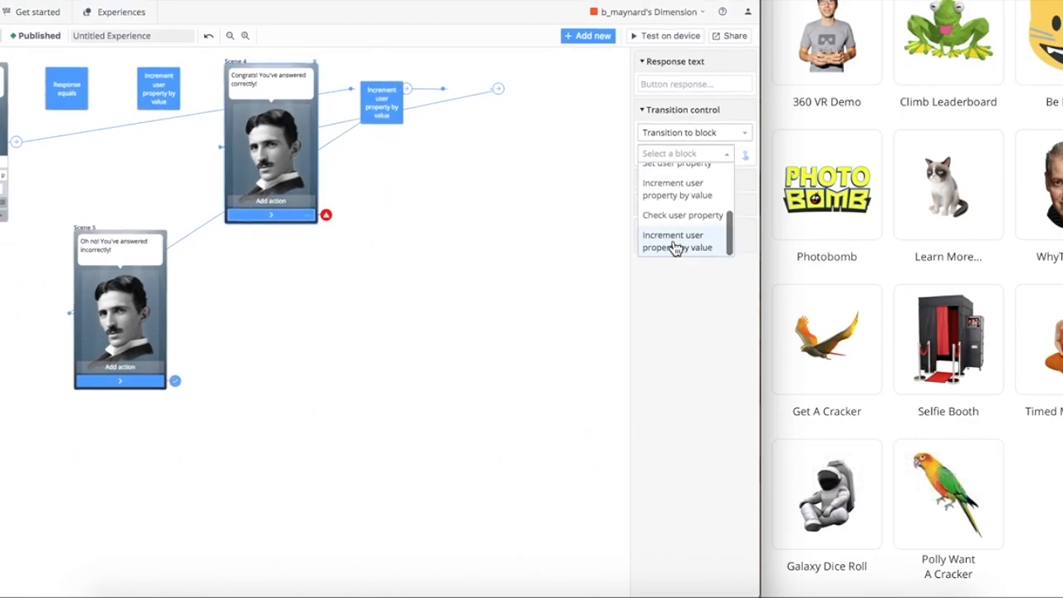
click(677, 245)
- Add a new character scene from the points increment block's scene transition and place it to the right of that block
click(380, 93)
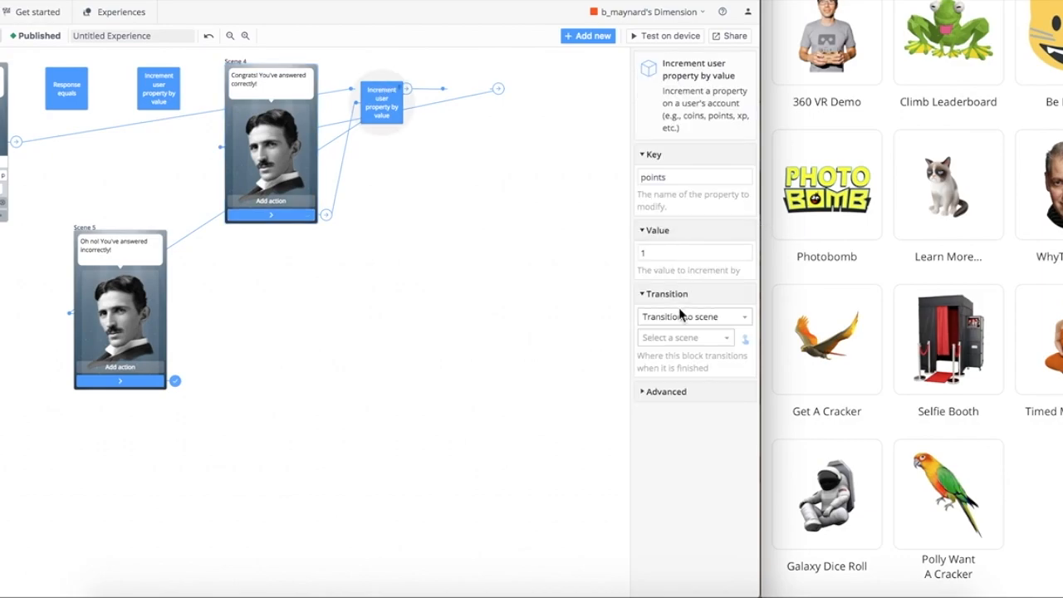
click(674, 324)
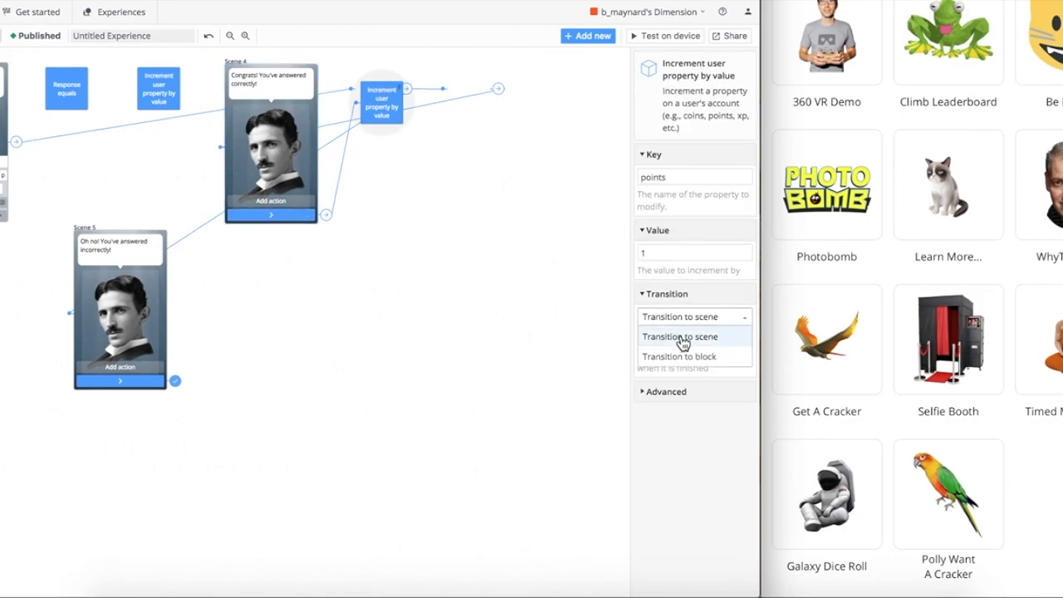
click(681, 339)
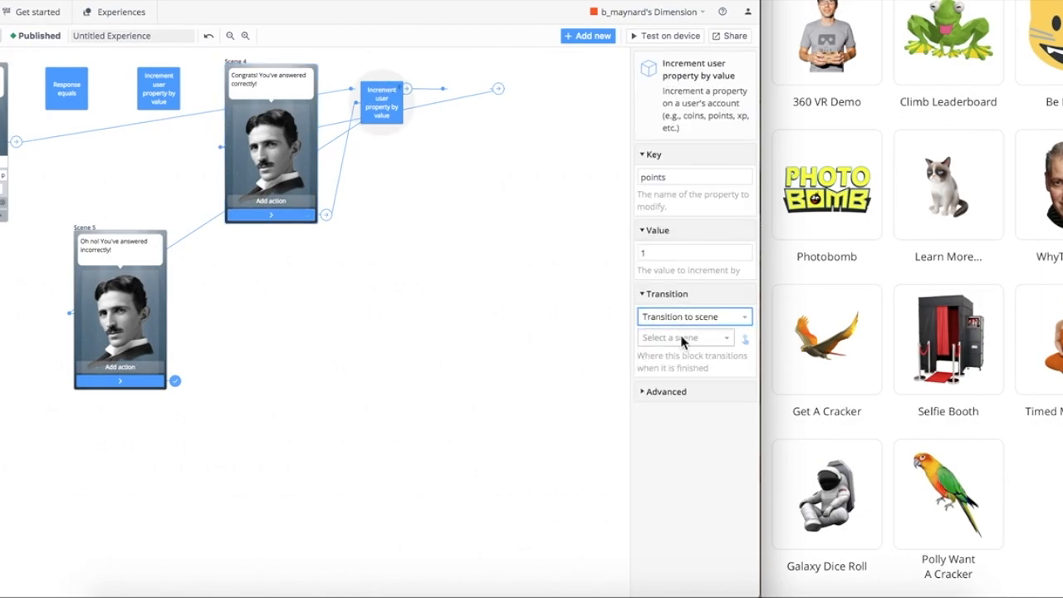
click(680, 338)
click(677, 359)
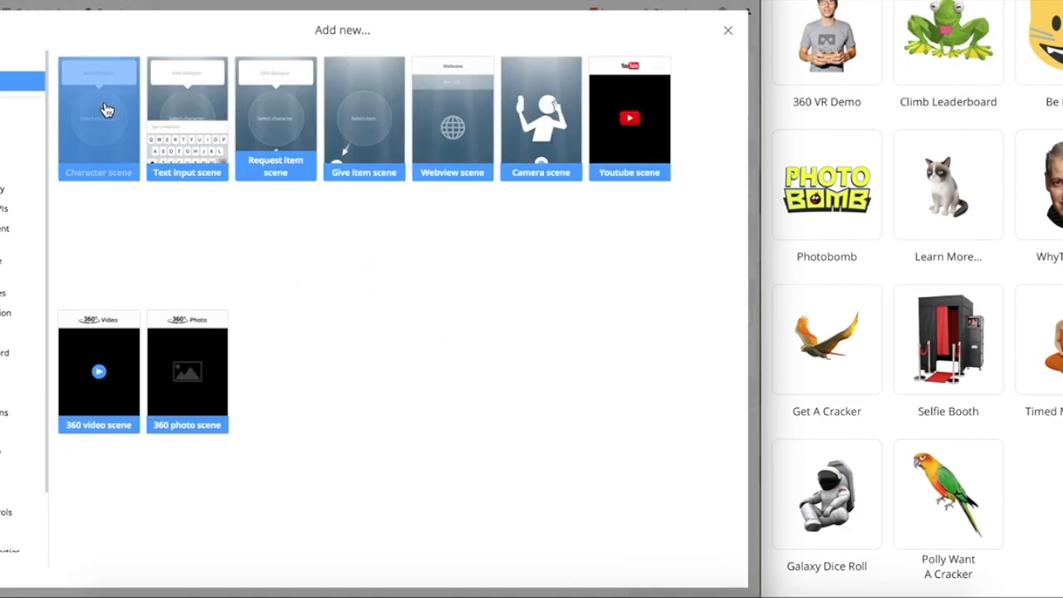
click(105, 107)
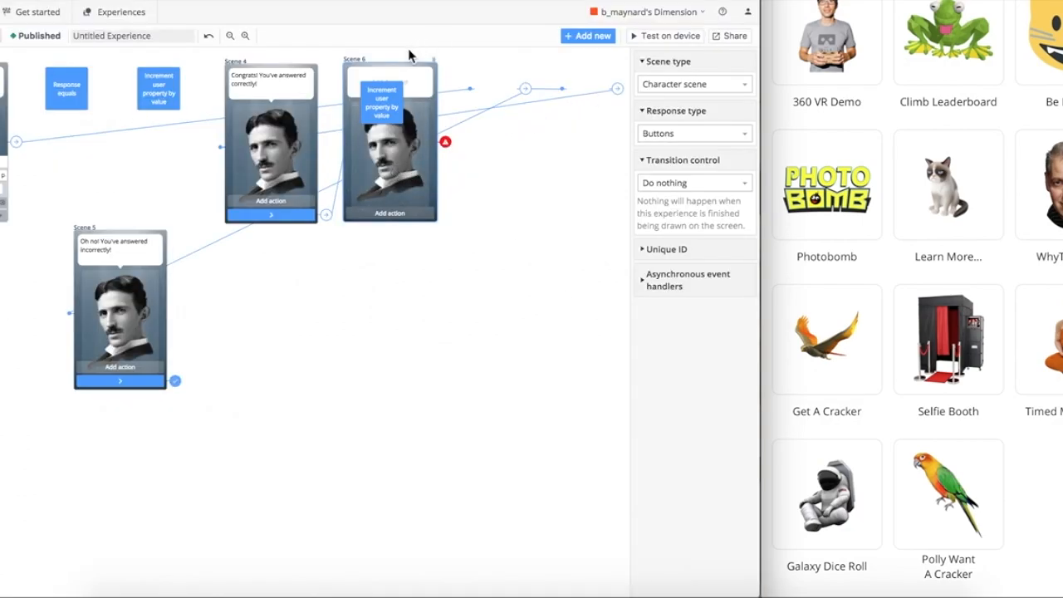
drag(406, 67, 493, 80)
- Set Scene 6's dialogue to "You've gained an extra credit point!" and transition the points increment block to Scene 6
click(485, 94)
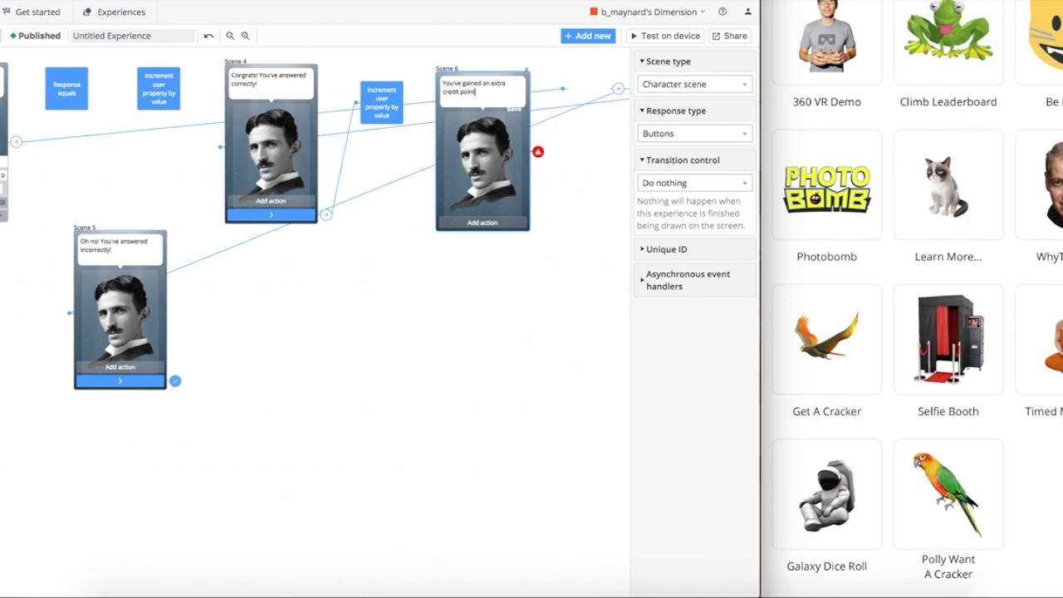
click(380, 122)
click(692, 339)
click(657, 431)
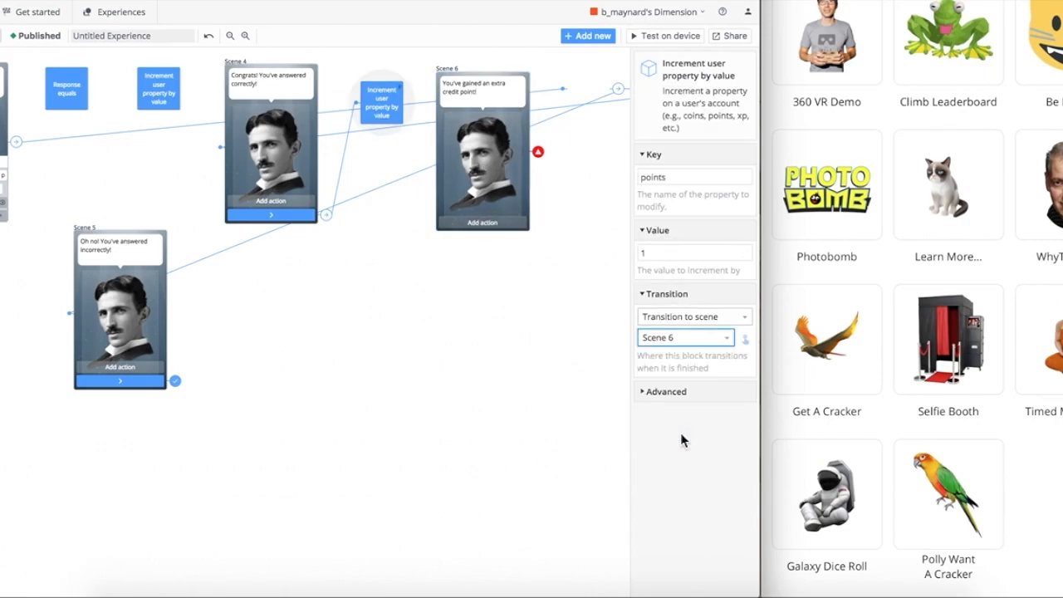
- Add an action to Scene 6 with the response text "End Experience" and the End experience transition
click(488, 95)
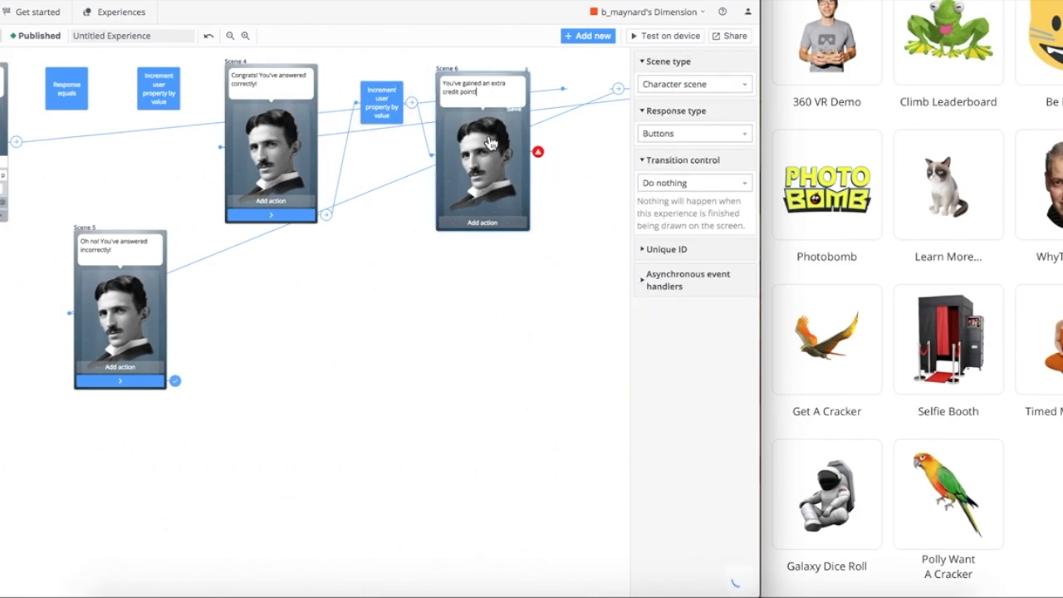
click(487, 224)
text(End Ex)
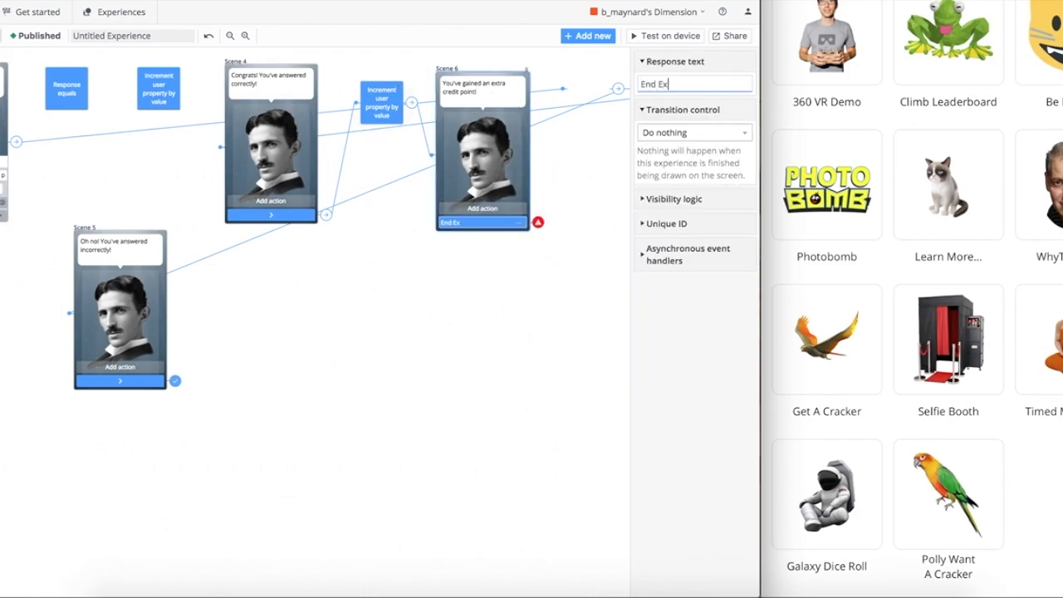
click(721, 134)
click(694, 213)
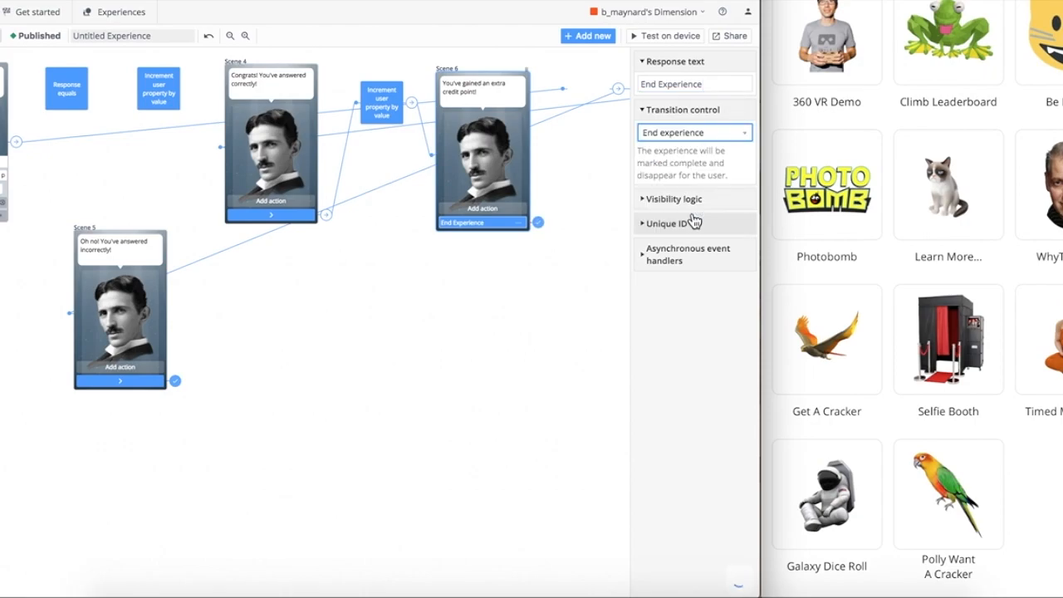
- Add an action to Scene 2 with the response text "End Experience" and the End experience transition
scroll(441, 274, left, 8)
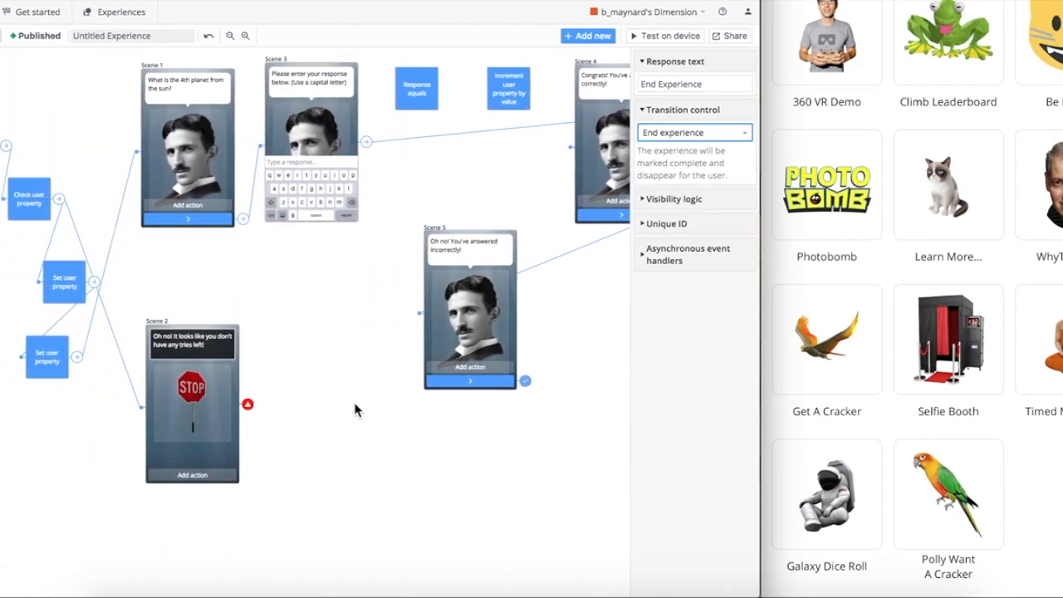
scroll(356, 408, right, 3)
click(76, 479)
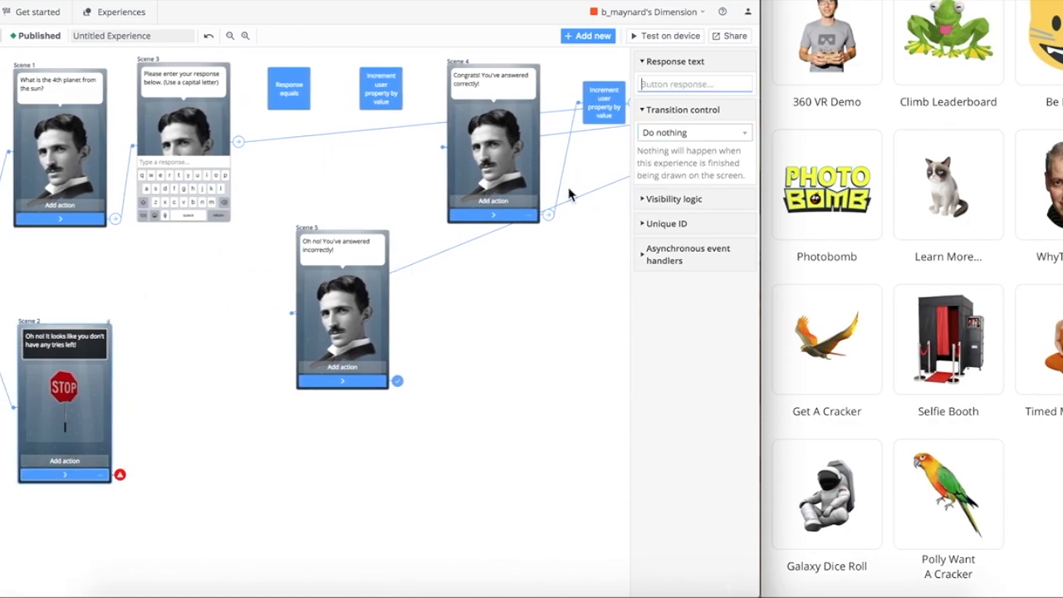
click(682, 84)
text(End Experience)
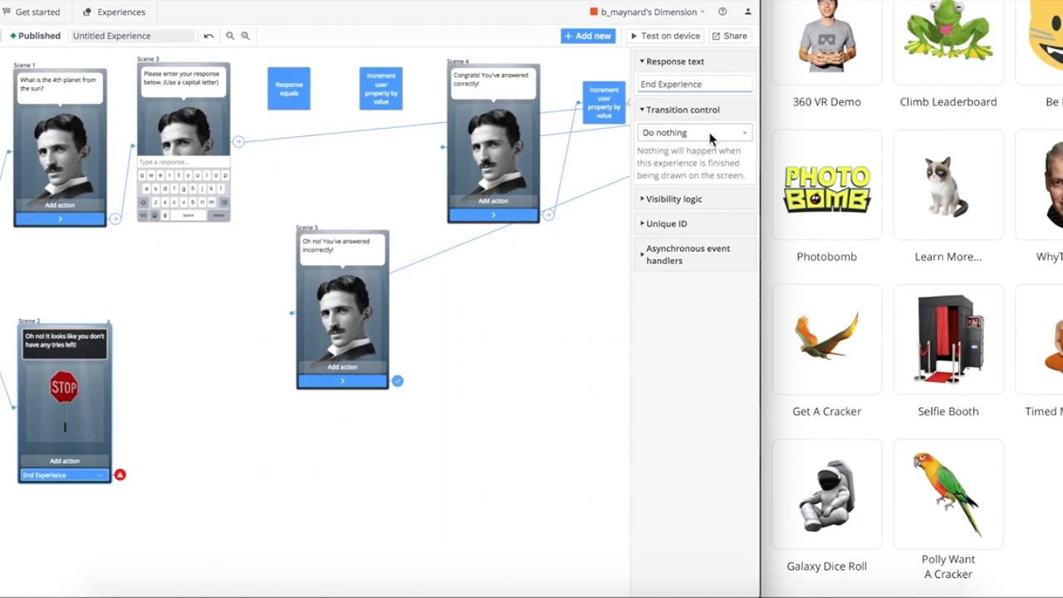
click(708, 133)
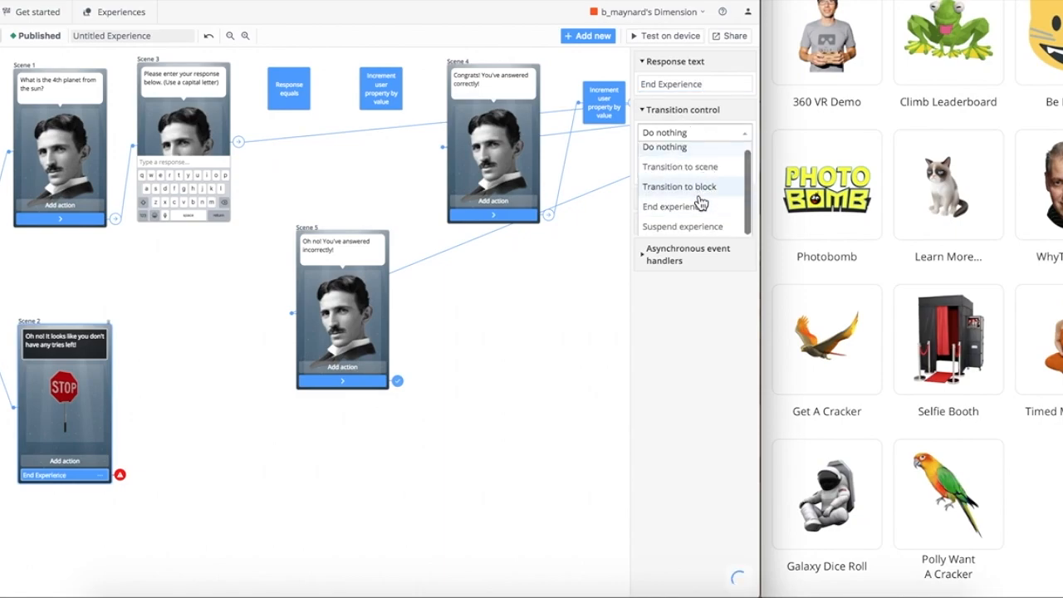
click(696, 209)
- Review how the scenes and blocks are connected across the whole experience flow
scroll(405, 487, right, 1)
scroll(406, 487, left, 2)
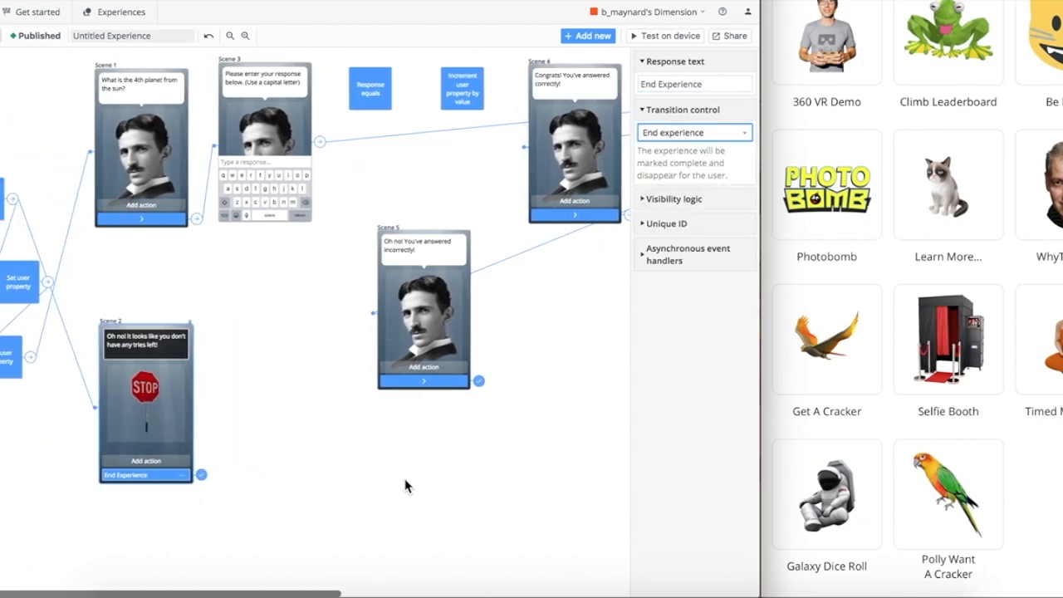
scroll(379, 485, right, 2)
scroll(378, 485, right, 1)
scroll(379, 485, left, 1)
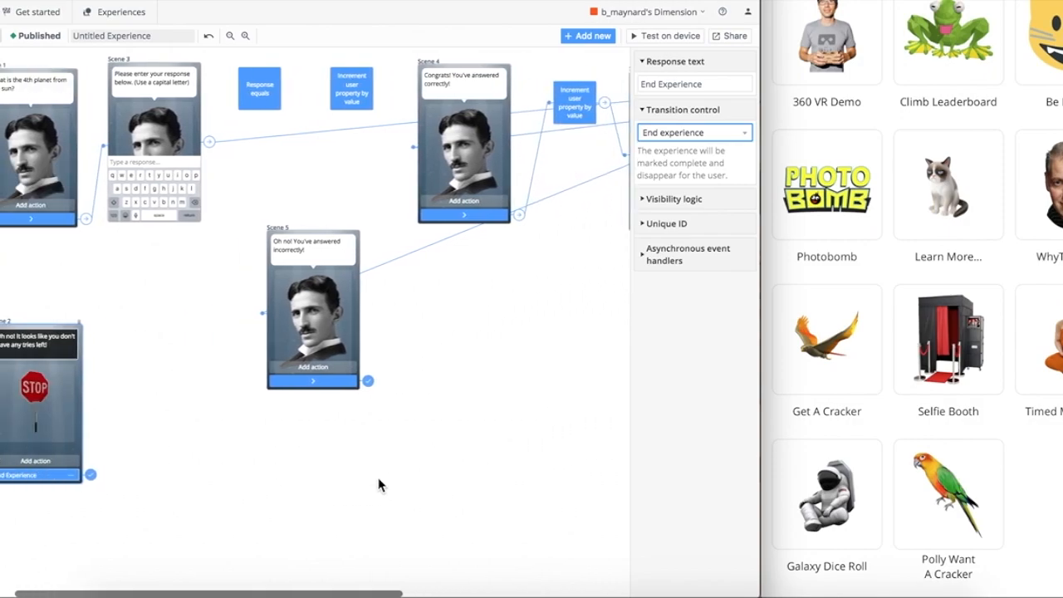
scroll(379, 485, right, 4)
scroll(379, 485, left, 3)
scroll(379, 485, right, 3)
scroll(379, 485, left, 5)
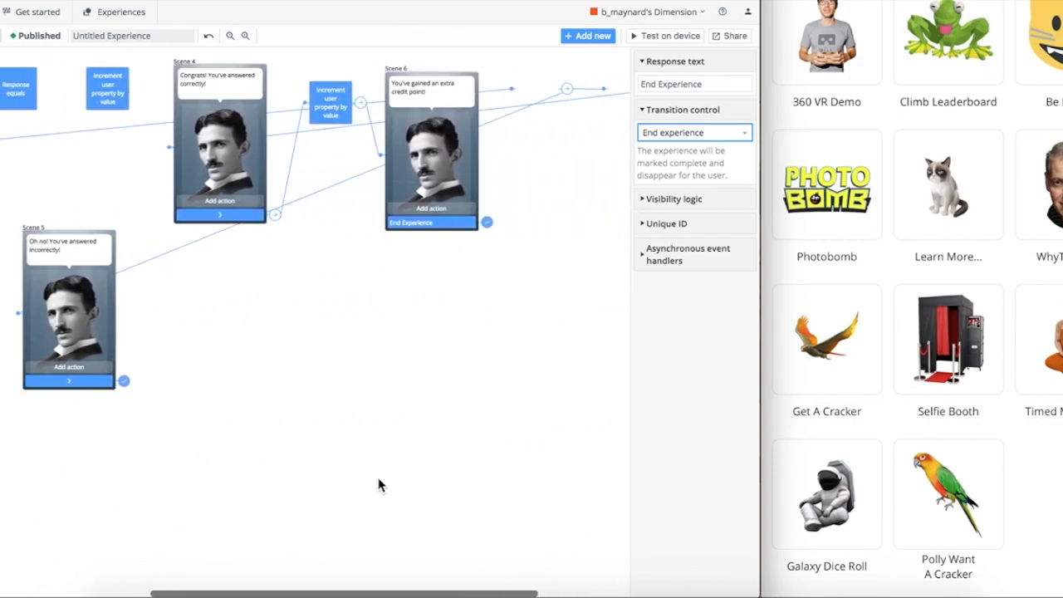
scroll(379, 485, left, 4)
scroll(378, 485, right, 12)
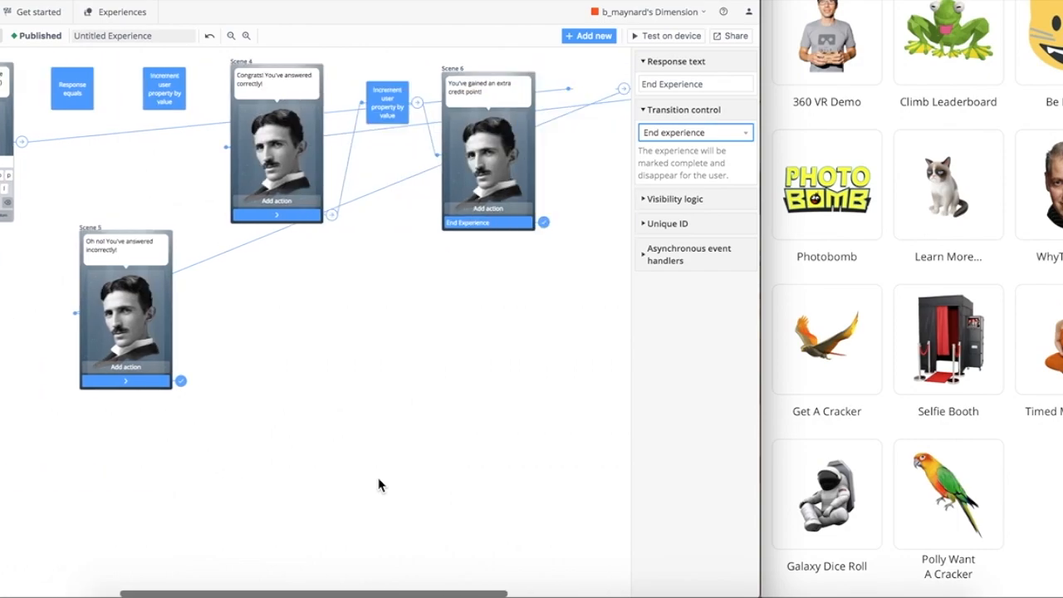
scroll(379, 485, left, 5)
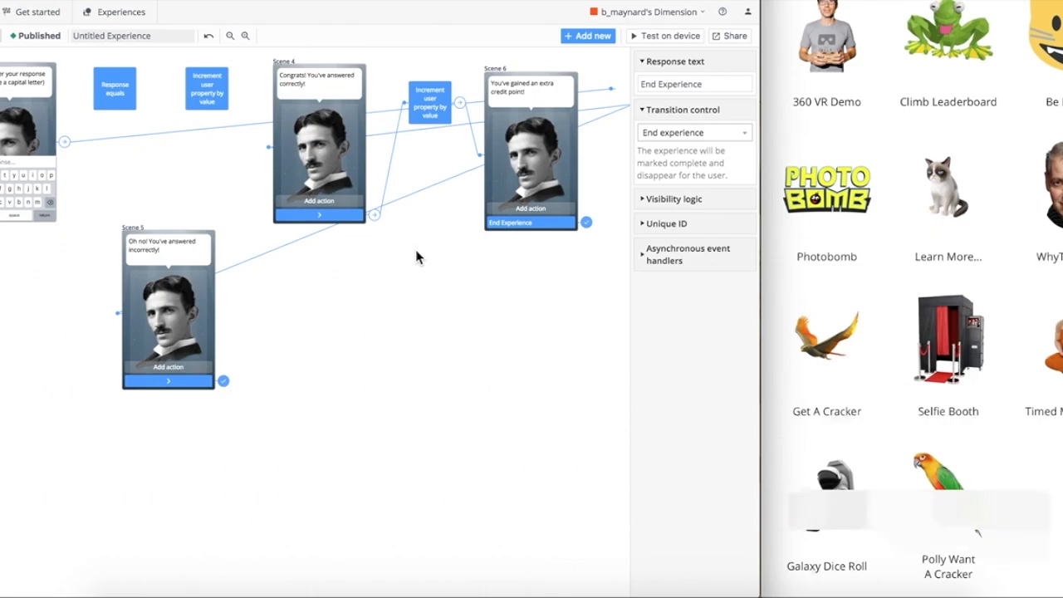
- Reopen the Untitled experience from the list of experiences
click(664, 38)
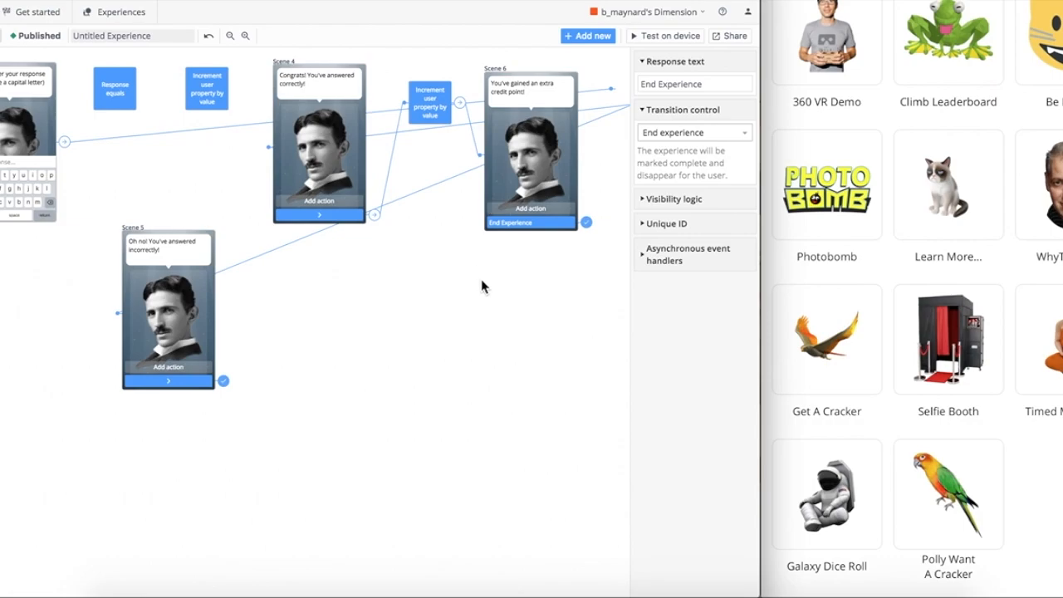
scroll(449, 353, left, 4)
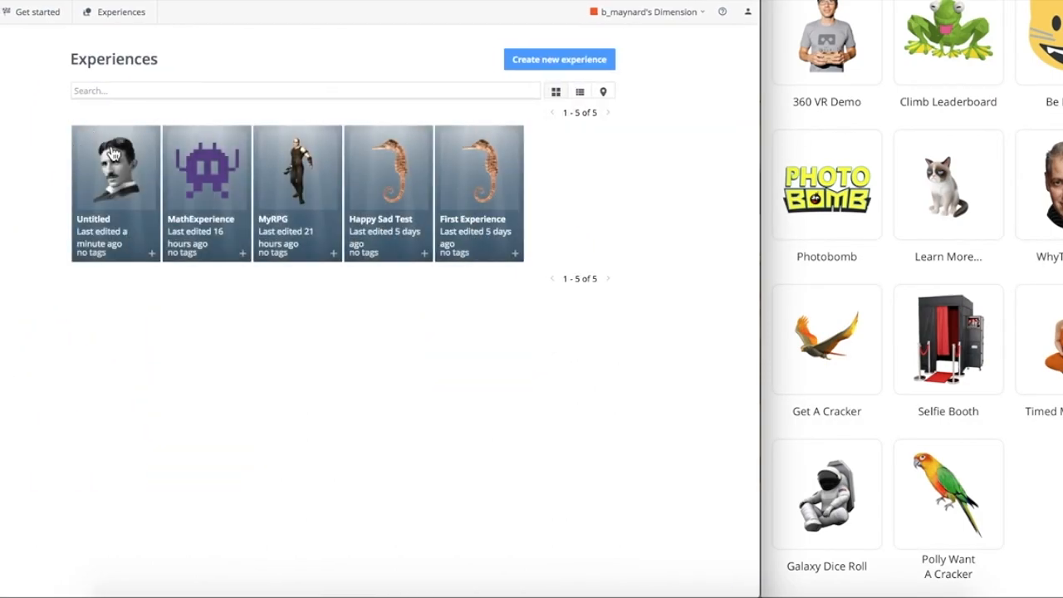
click(118, 229)
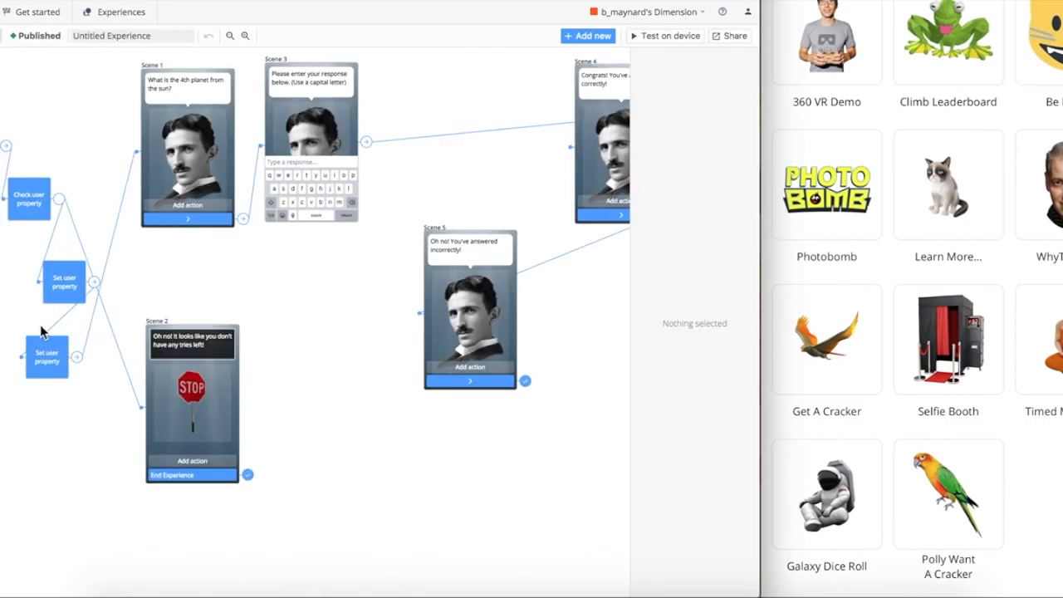
- Examine the Check user property block's key, comparator and transitions, along with the scenes that follow it
click(36, 195)
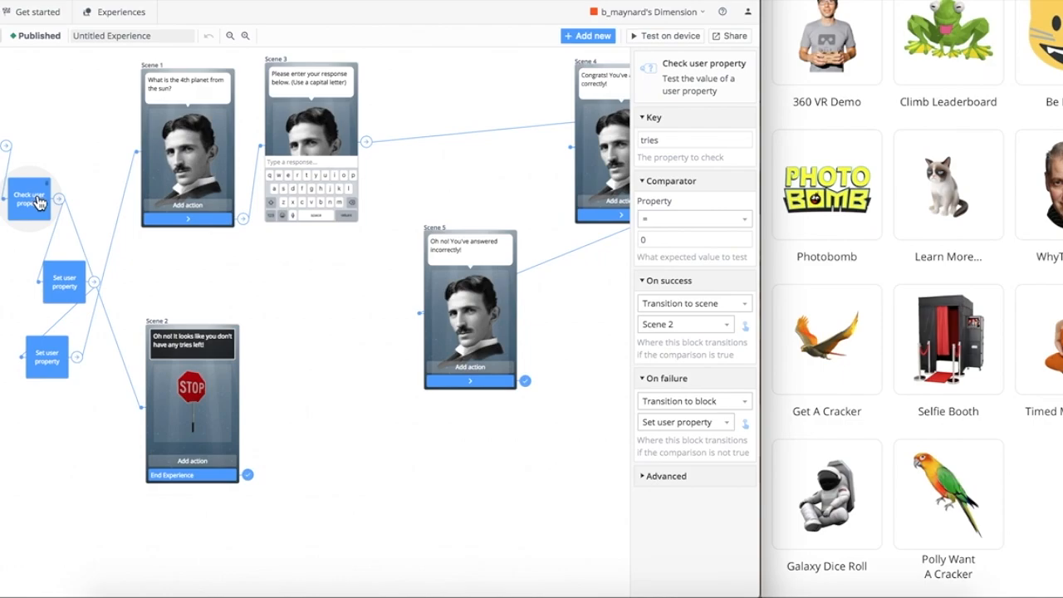
scroll(368, 315, right, 5)
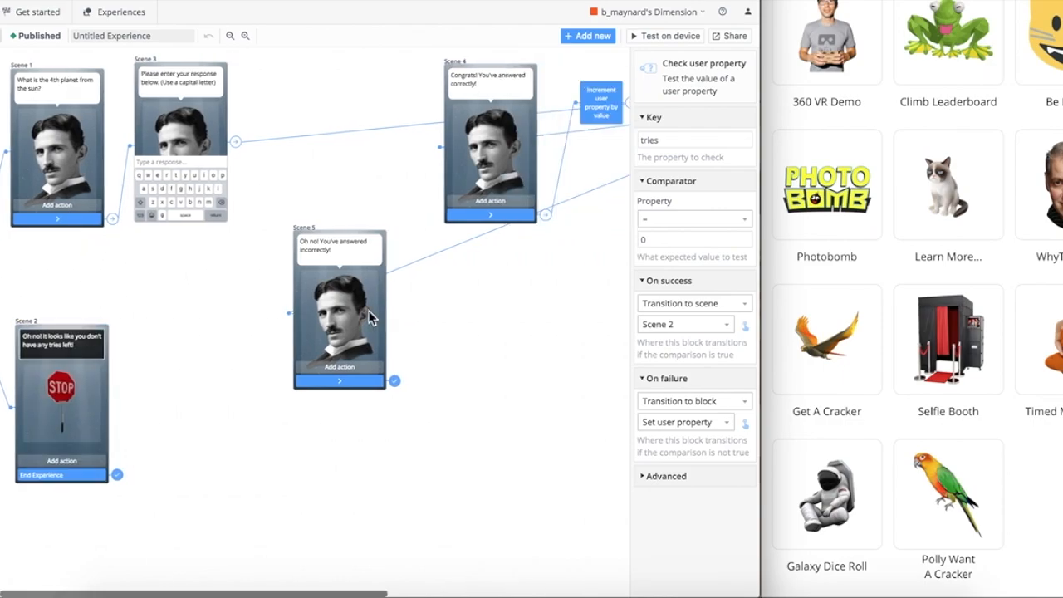
scroll(370, 317, right, 5)
scroll(369, 317, left, 6)
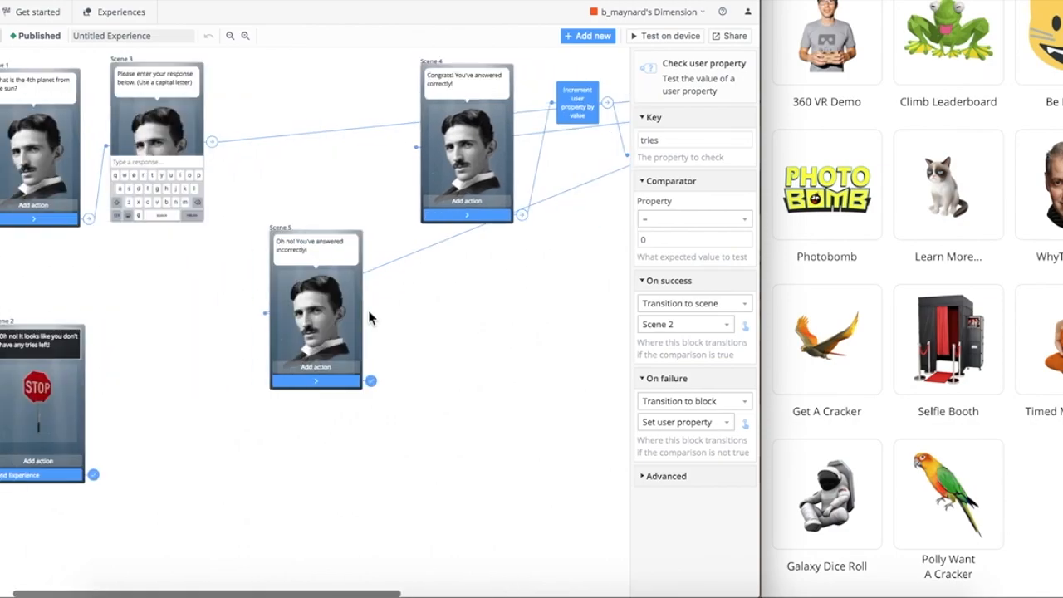
- Change the transition of Scene 1's button response to Transition to block
scroll(369, 318, right, 8)
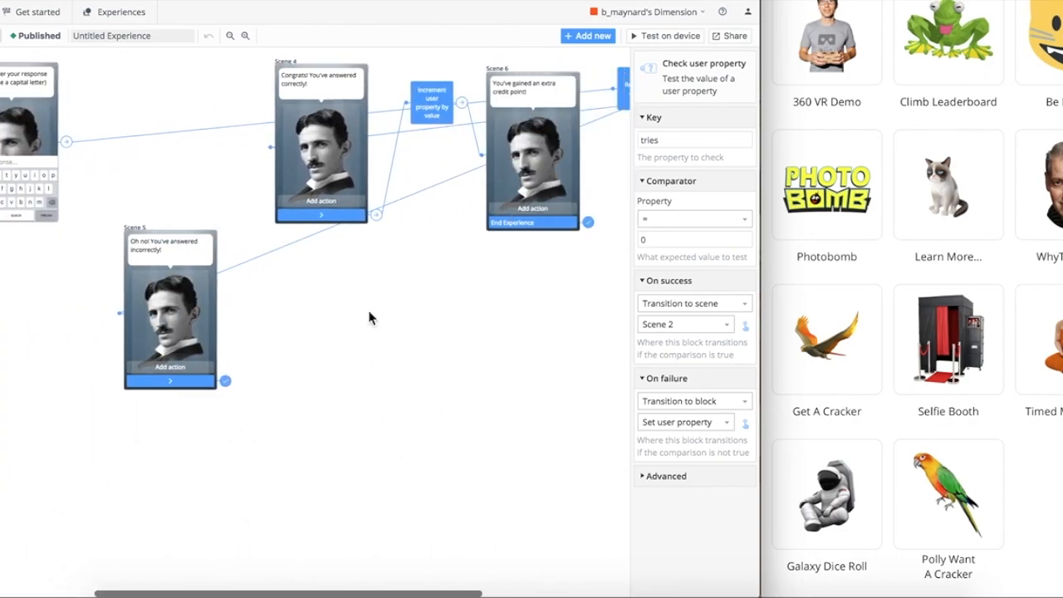
scroll(370, 317, left, 4)
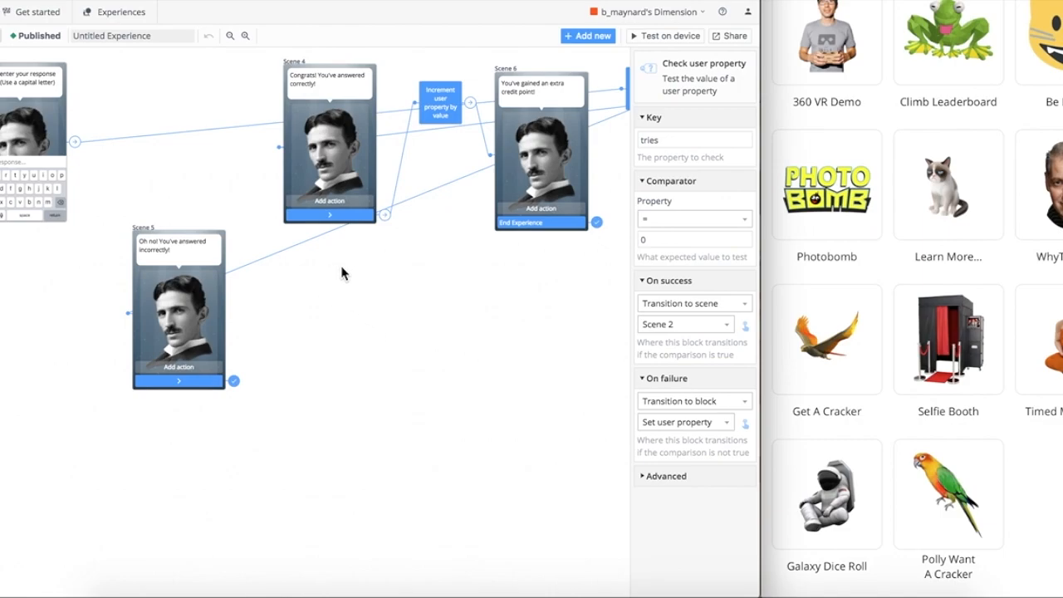
scroll(346, 277, right, 5)
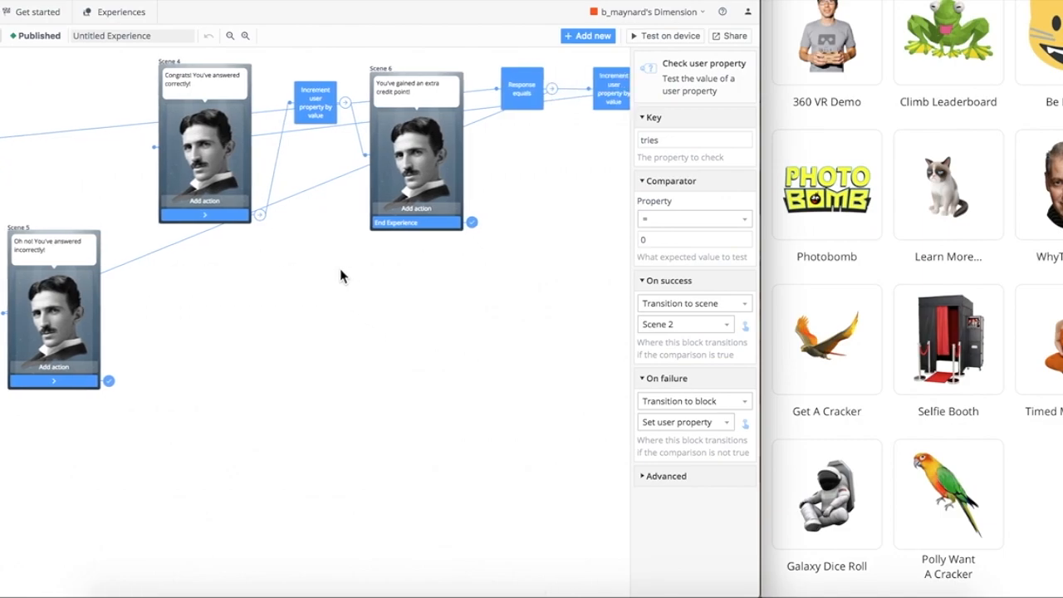
scroll(340, 274, left, 5)
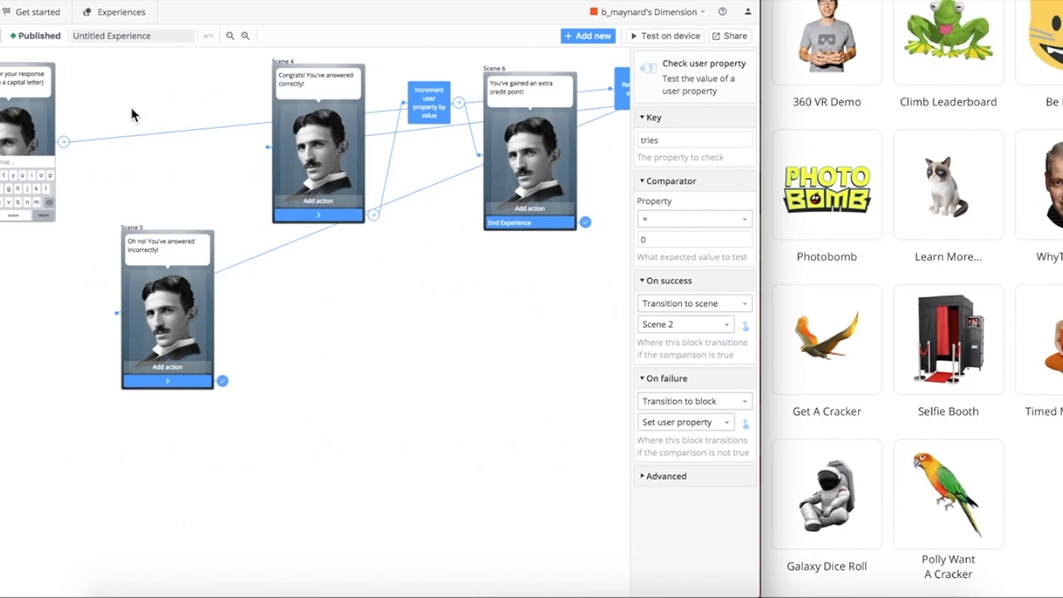
scroll(133, 116, left, 12)
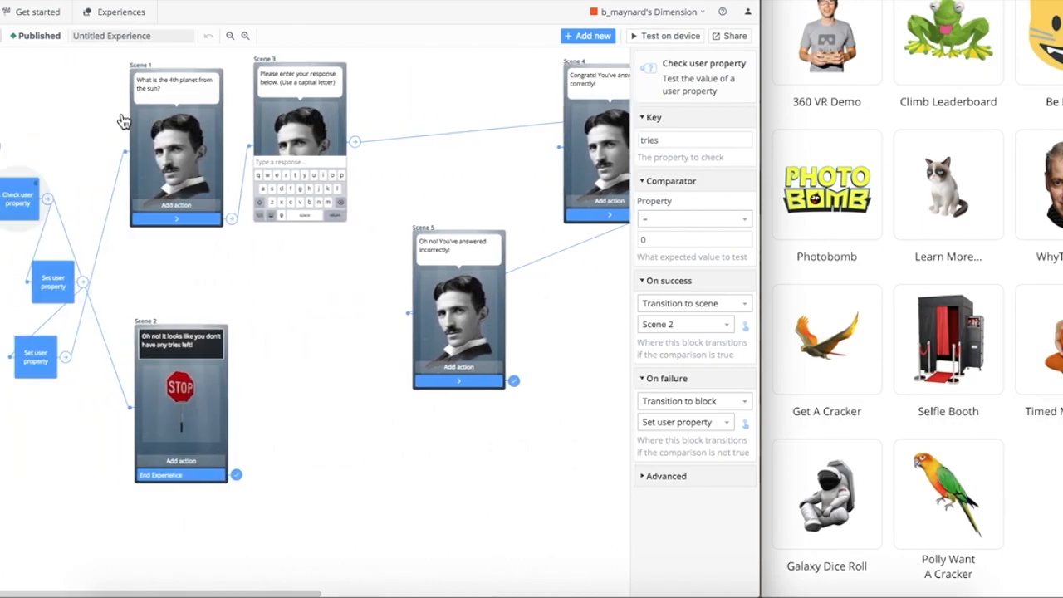
click(223, 113)
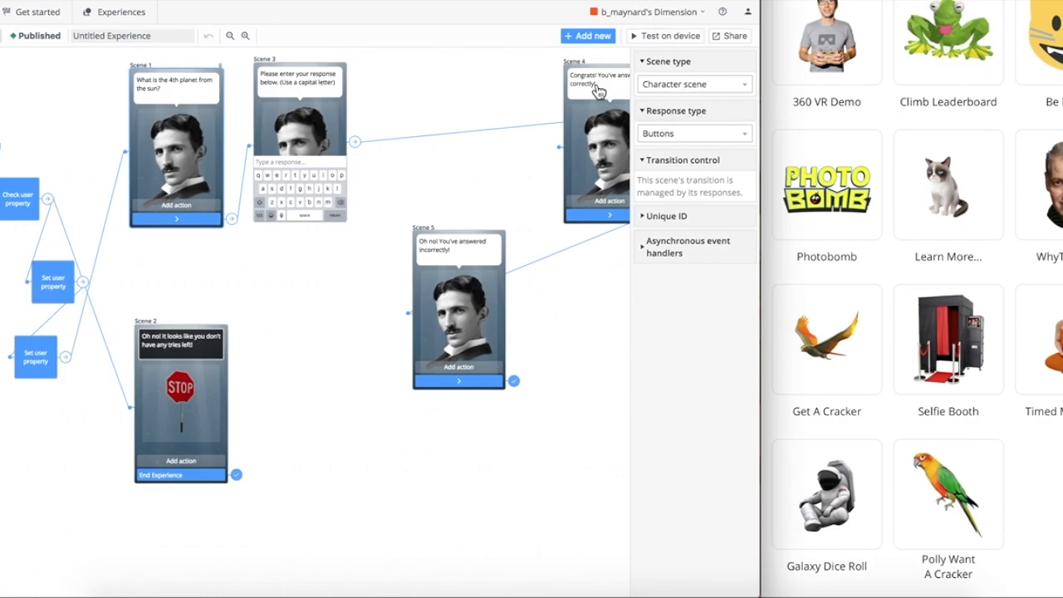
click(196, 224)
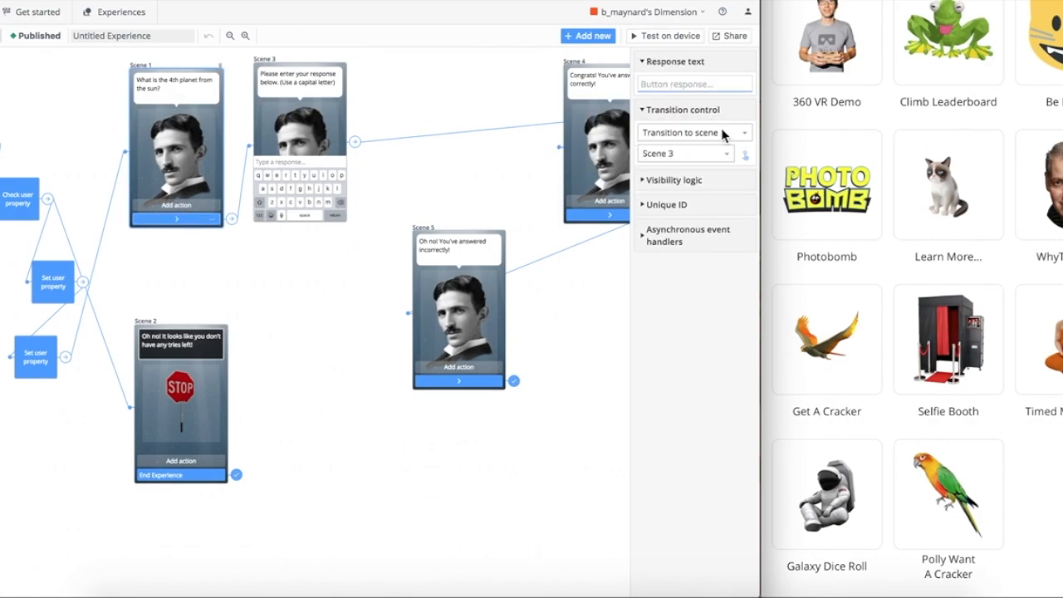
click(721, 132)
click(695, 186)
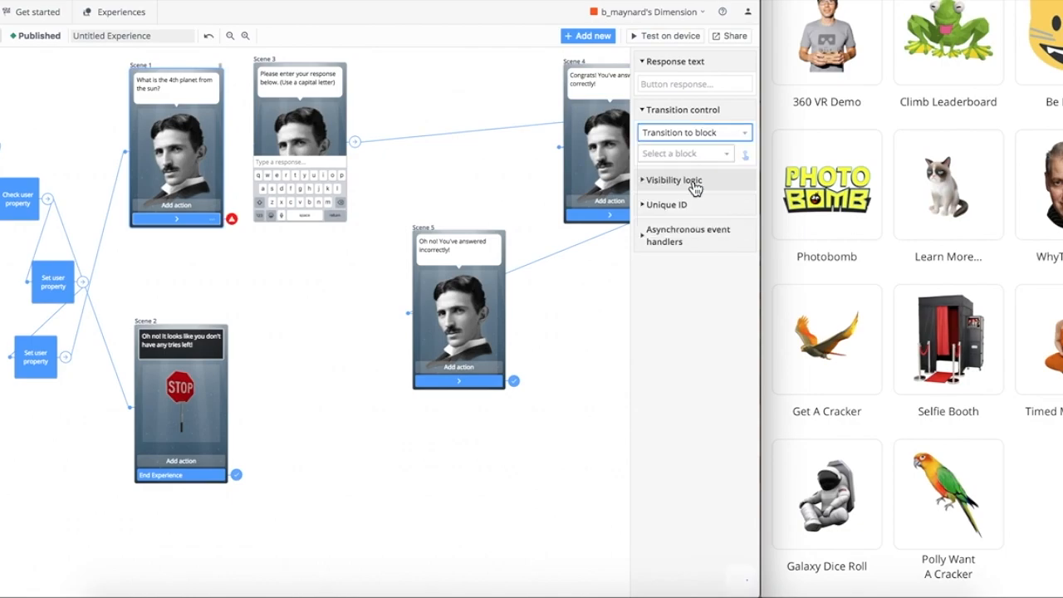
- Create a new Decrement user property by value block from the user properties category for Scene 1's response
click(706, 155)
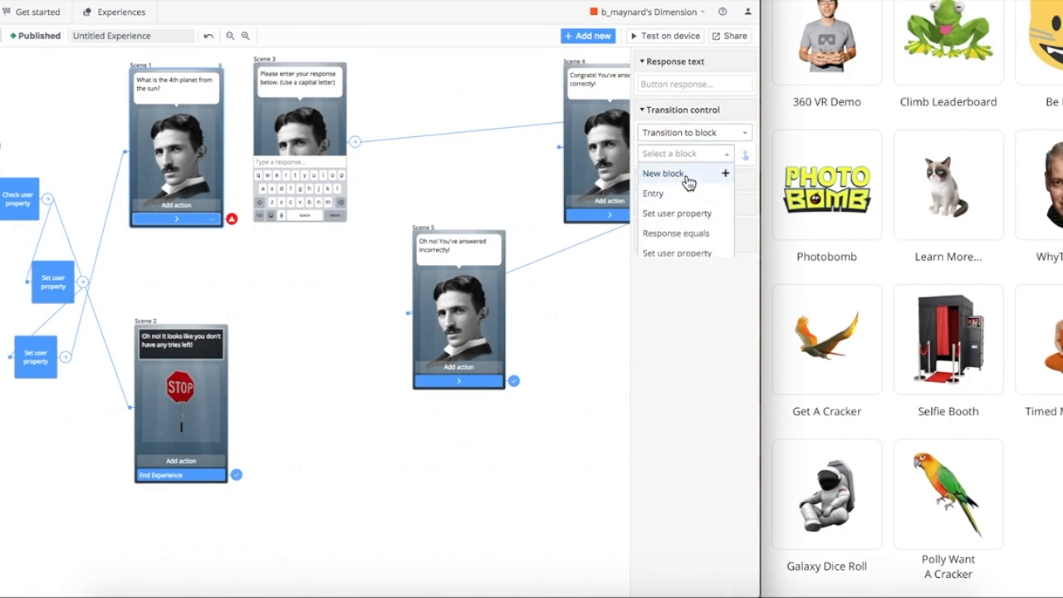
click(687, 178)
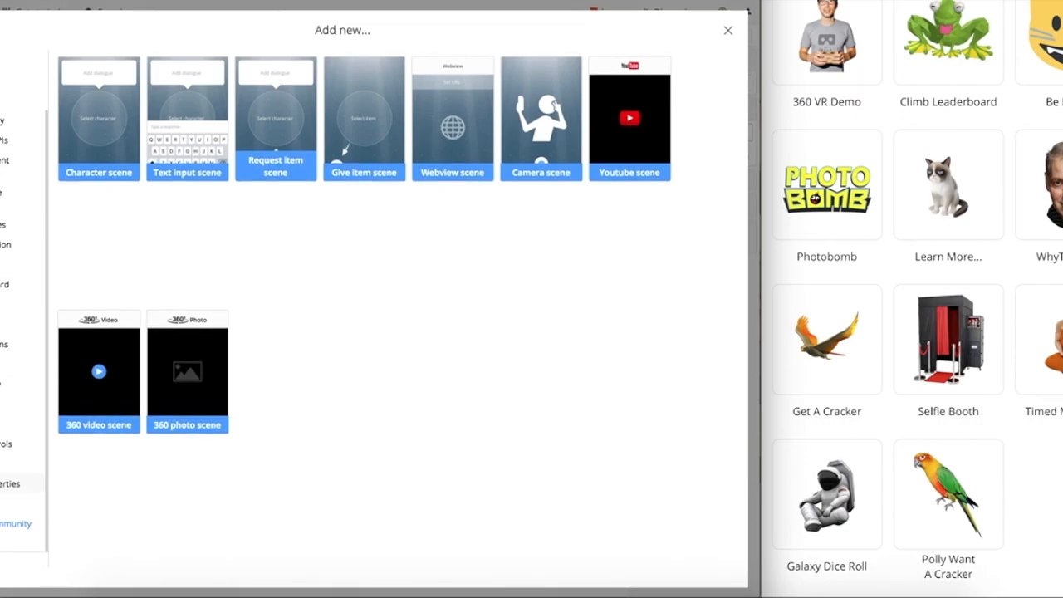
click(12, 476)
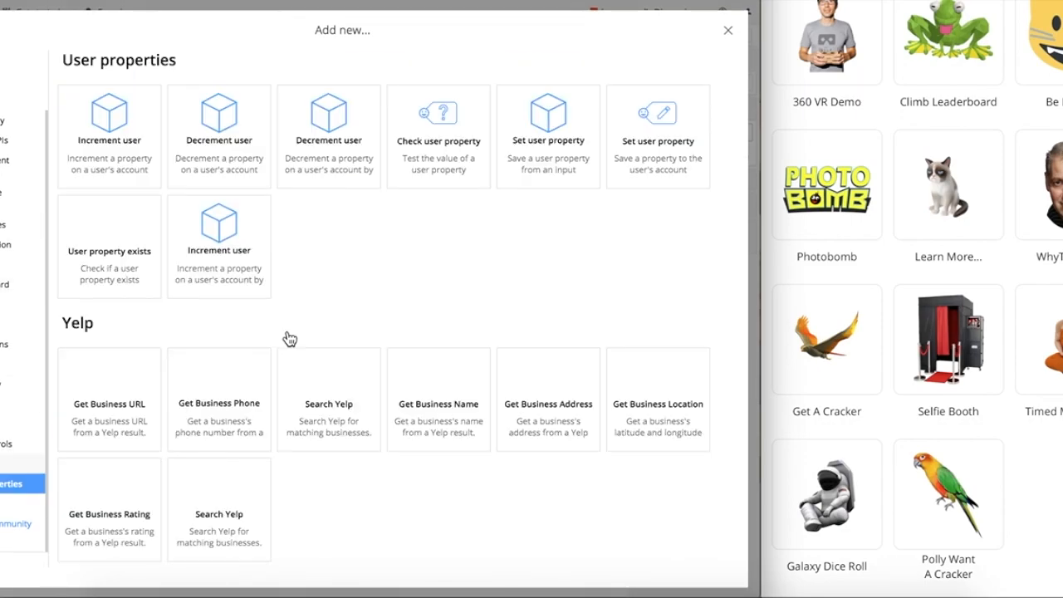
click(230, 149)
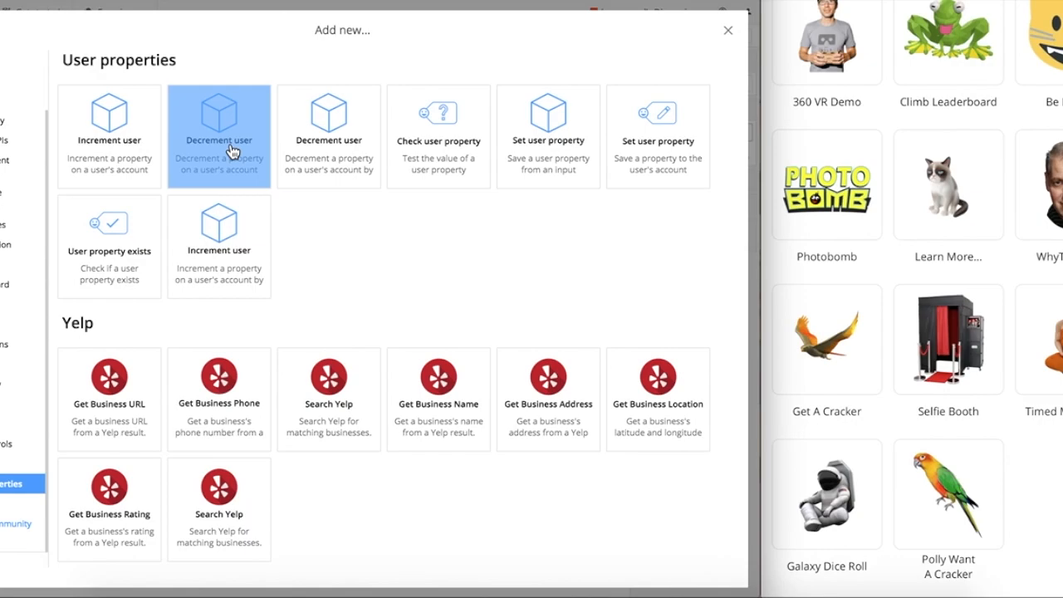
click(230, 147)
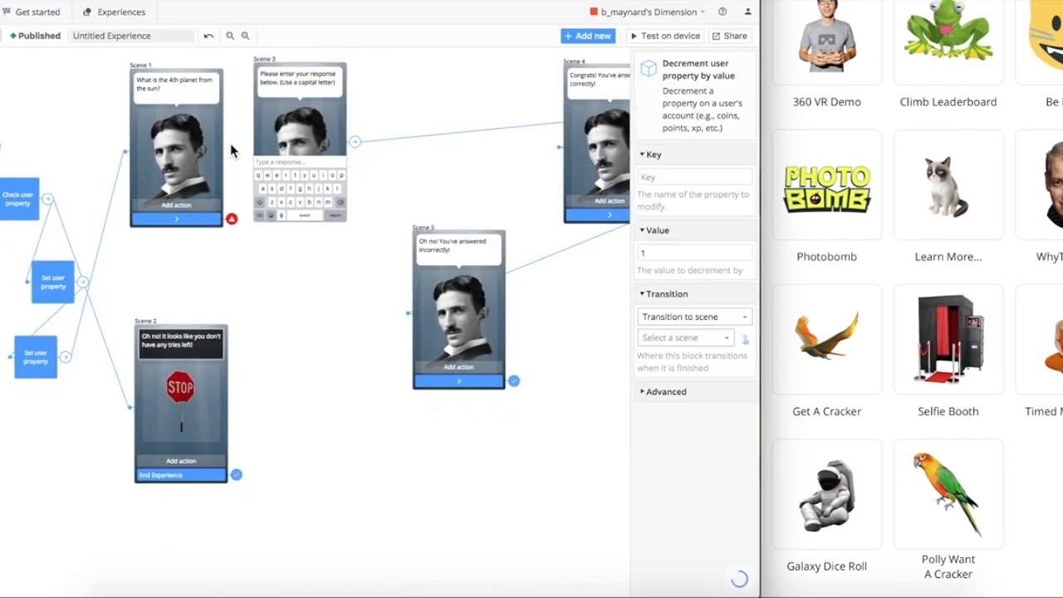
- Link Scene 1's button response to the Decrement user property by value block
click(195, 229)
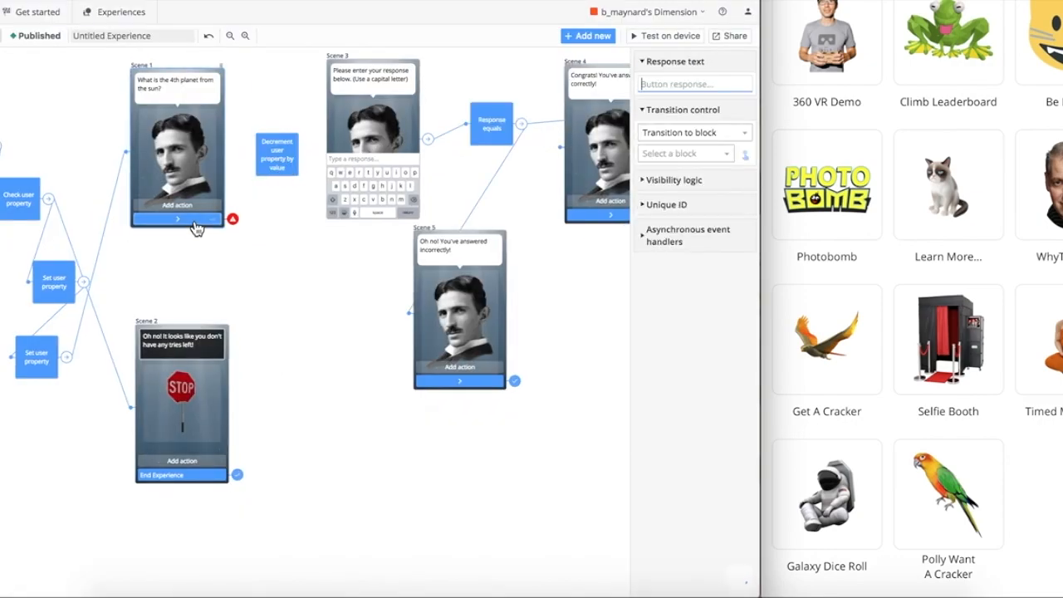
click(696, 153)
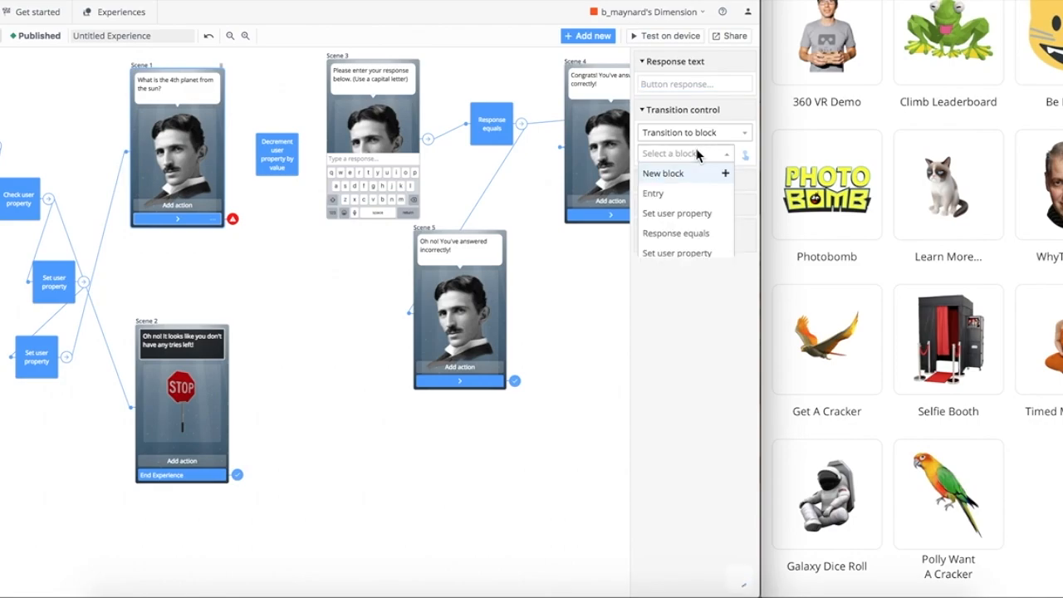
scroll(683, 232, down, 5)
click(676, 241)
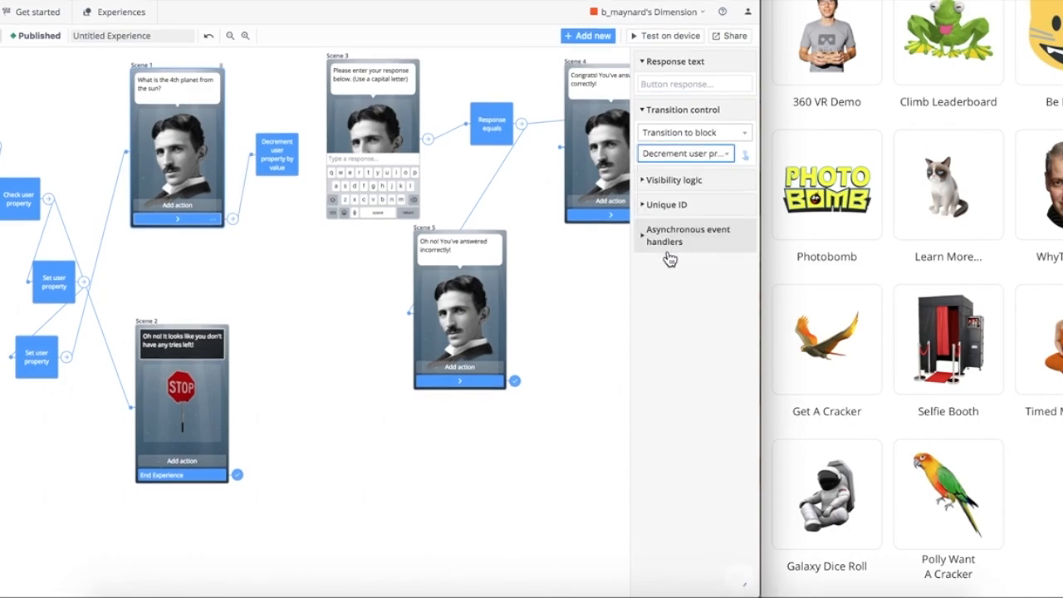
- Set the decrement block's key to "tries" and have it transition to Scene 3
click(699, 176)
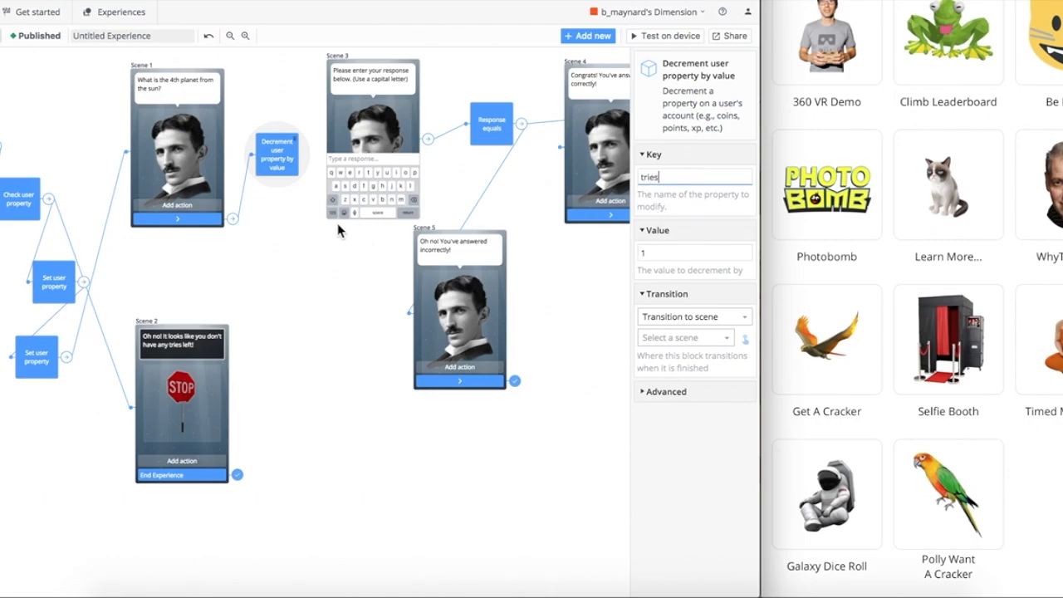
click(699, 320)
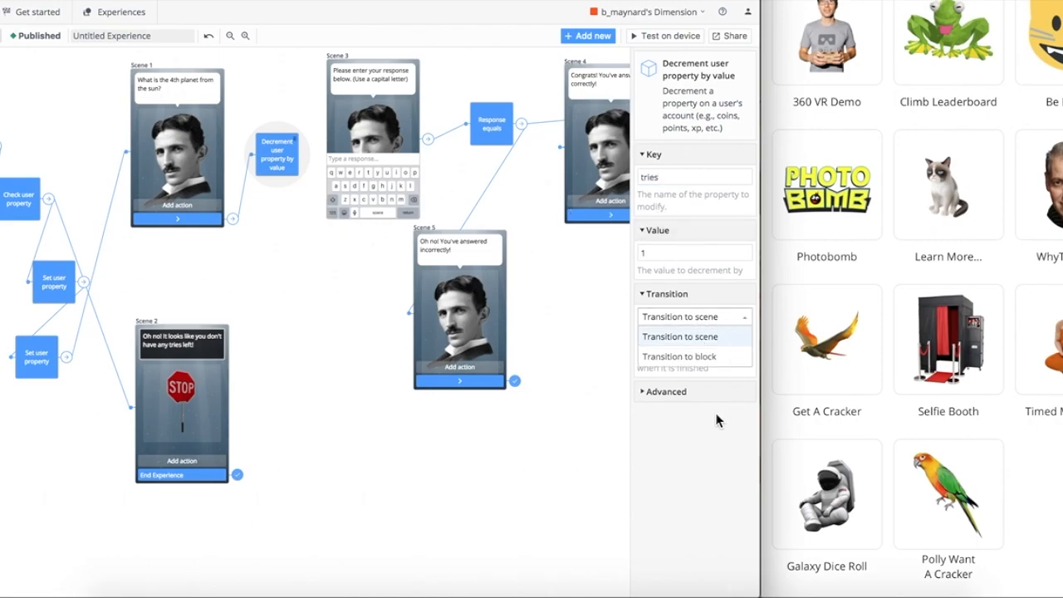
click(717, 420)
click(711, 342)
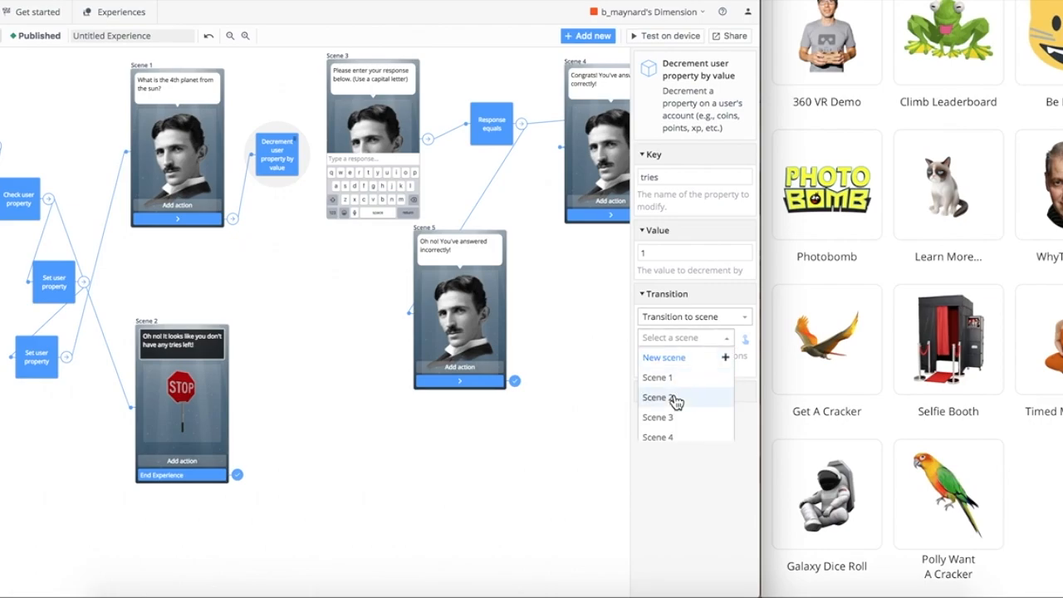
click(677, 417)
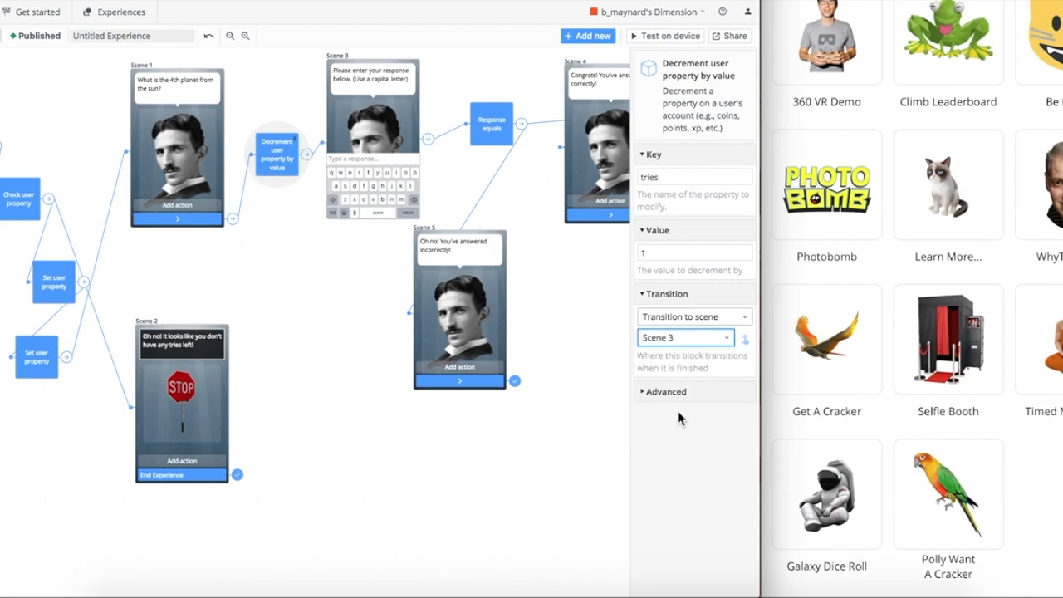
- Test the experience on a device and review how the decrement block connects to the surrounding scenes
scroll(336, 316, right, 5)
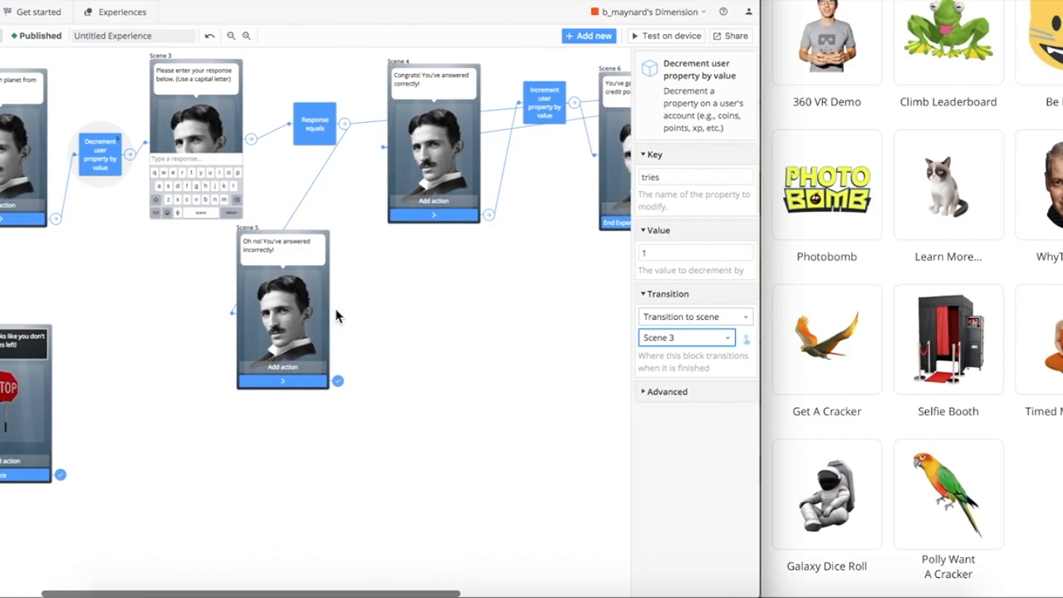
scroll(336, 316, left, 3)
scroll(336, 316, left, 3)
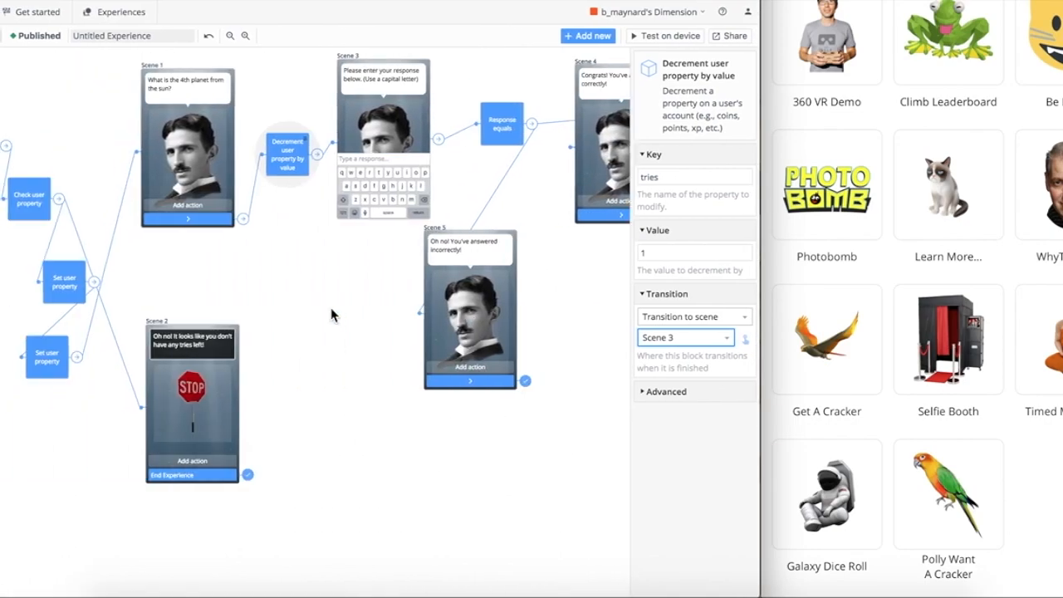
click(666, 39)
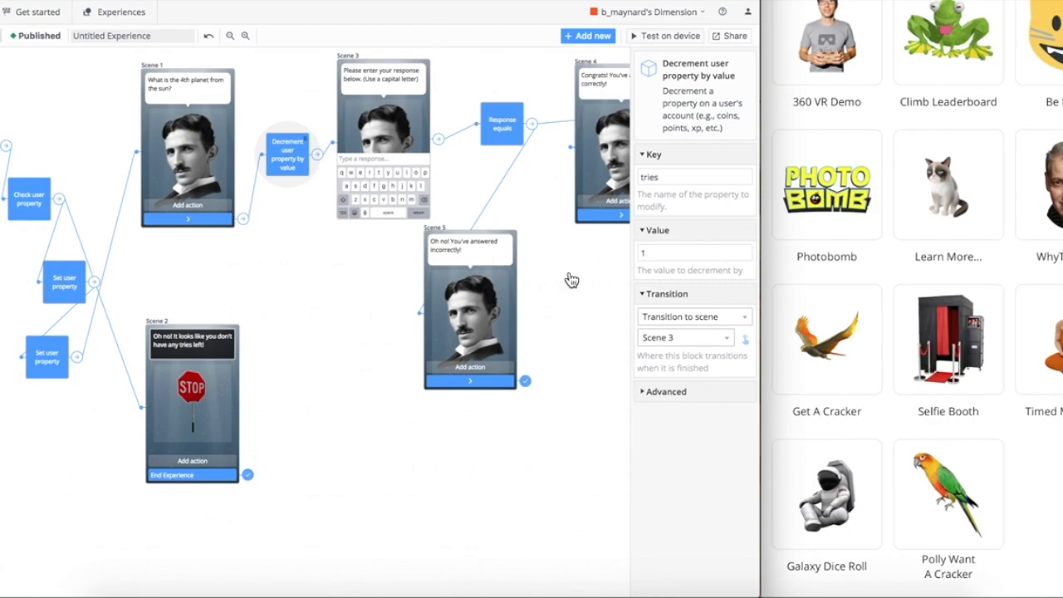
scroll(562, 323, right, 10)
scroll(304, 324, left, 8)
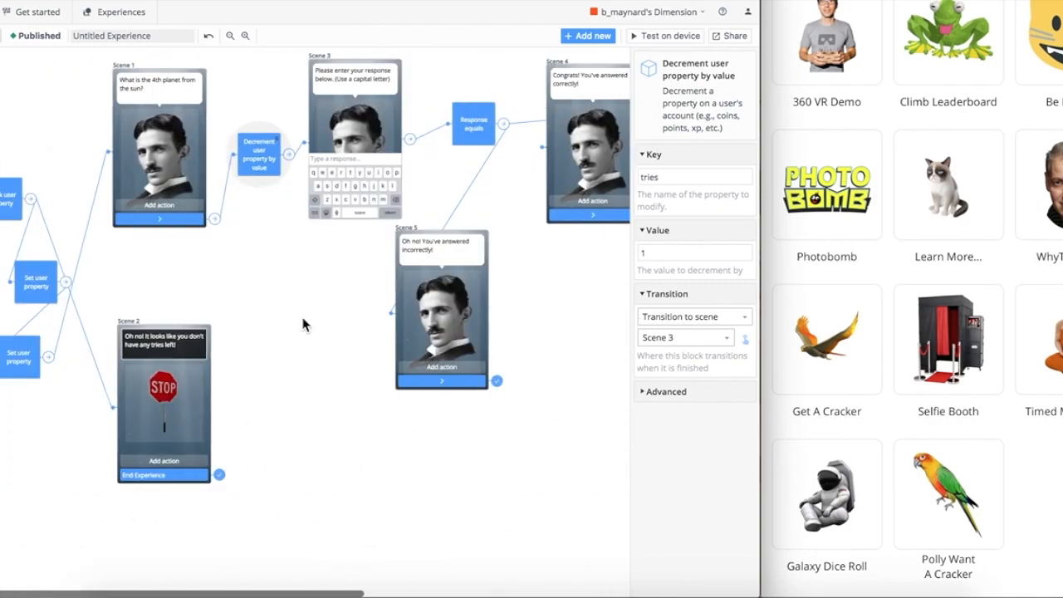